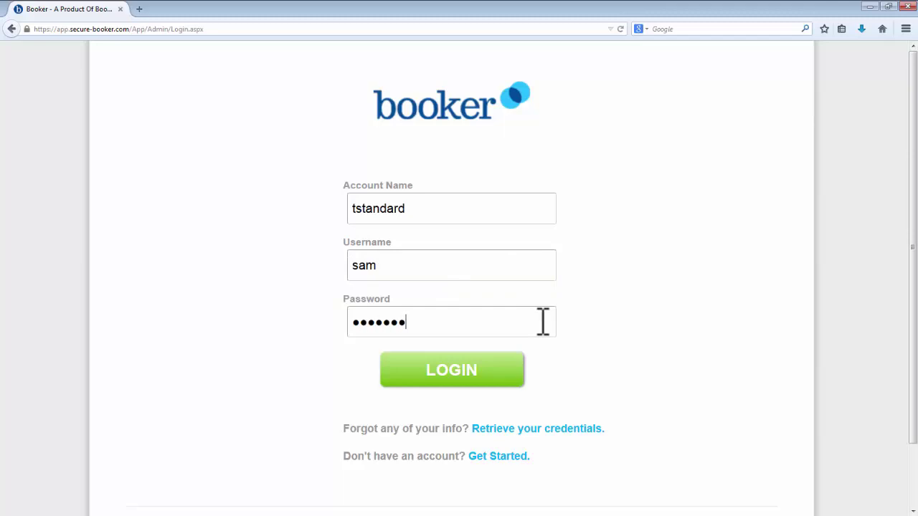
Step: Log in to the spa's Booker account to reach the Tue, Dec 16, 2014 calendar
{"action": "left_click", "coordinate": [513, 383]}
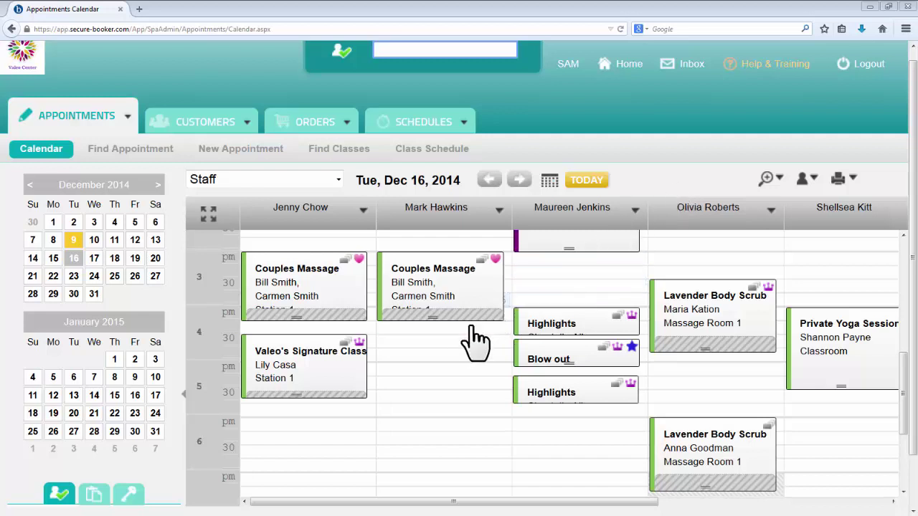
Step: Start a booking in the empty 4:30 pm slot with Hot Salt Scrub as the service
{"action": "left_click", "coordinate": [407, 345]}
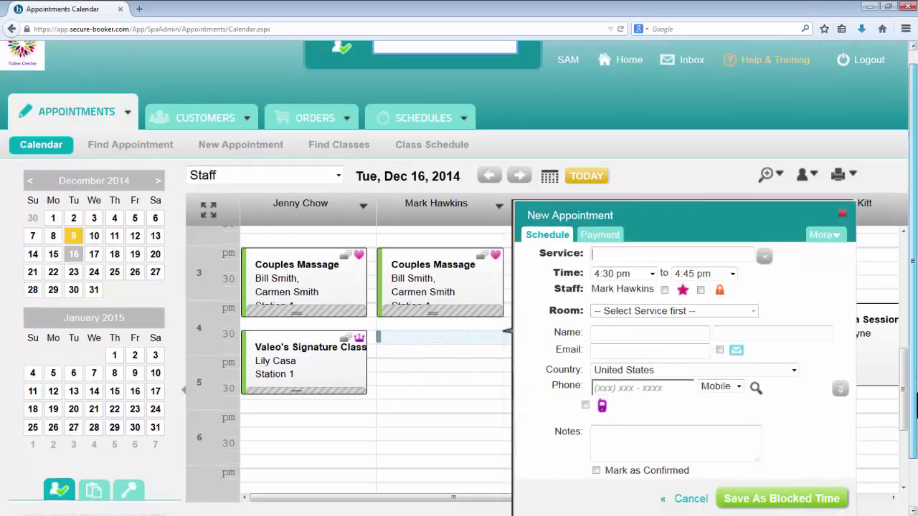
{"action": "scroll", "coordinate": [915, 445], "scroll_direction": "down", "scroll_amount": 1}
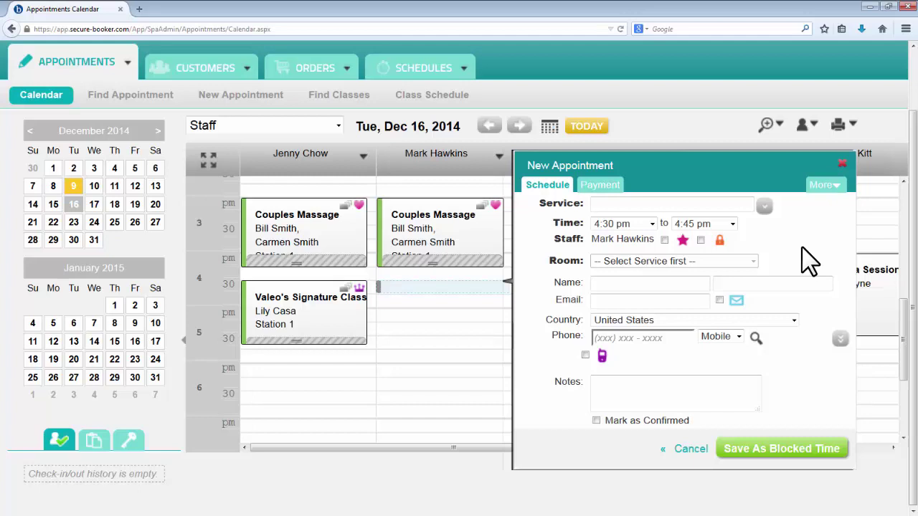
{"action": "type", "text": "h"}
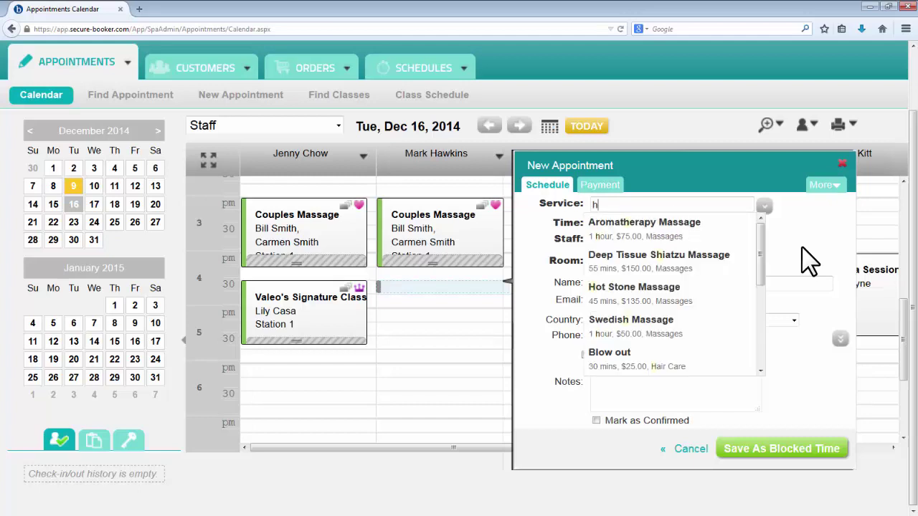
{"action": "type", "text": "ot salt"}
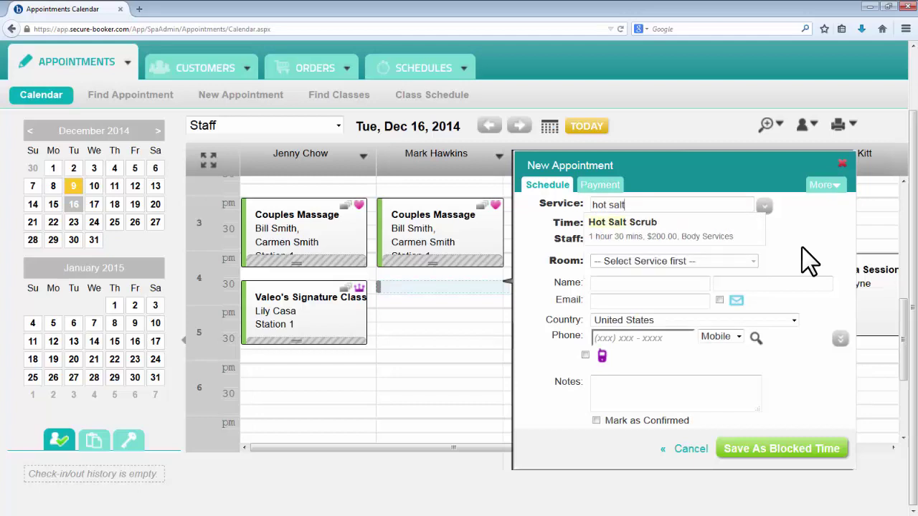
{"action": "left_click", "coordinate": [765, 206]}
{"action": "mouse_move", "coordinate": [640, 261]}
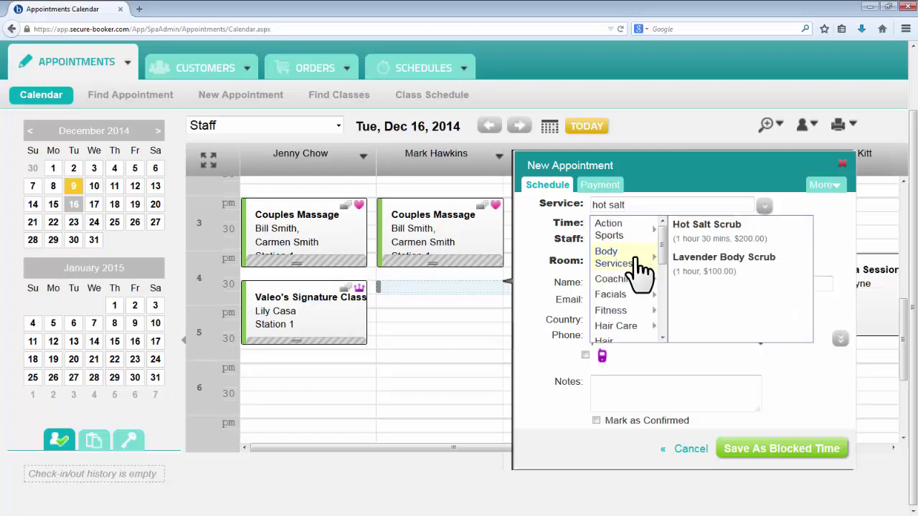
{"action": "left_click", "coordinate": [689, 231]}
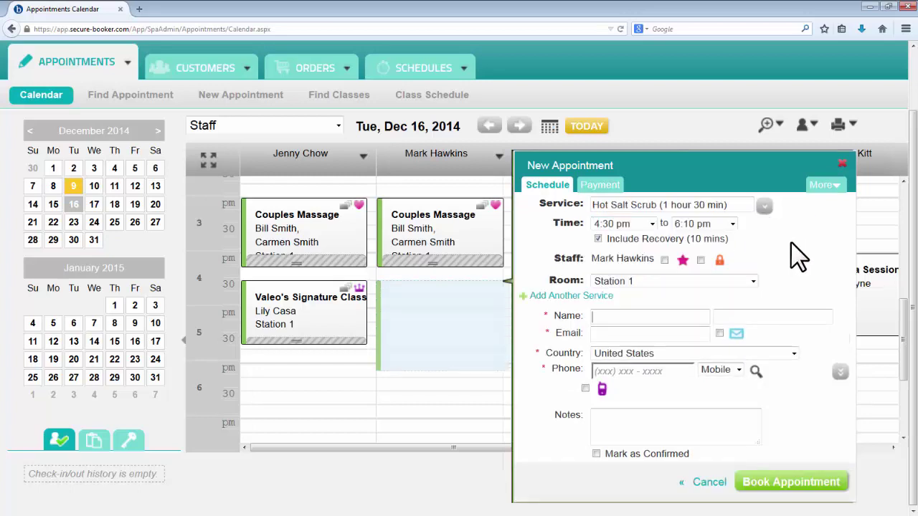
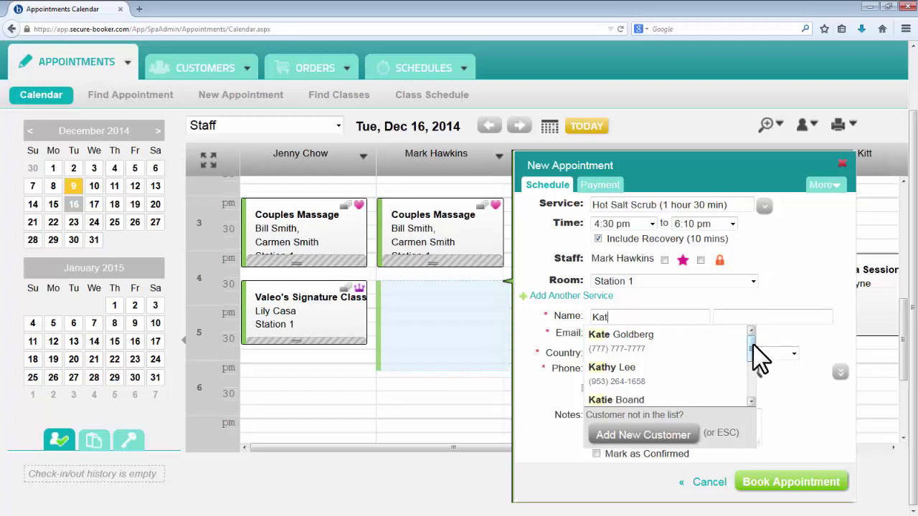
Step: Enter the new client's first name, last name and phone, and add the note 'First time client'
{"action": "key", "text": "Escape"}
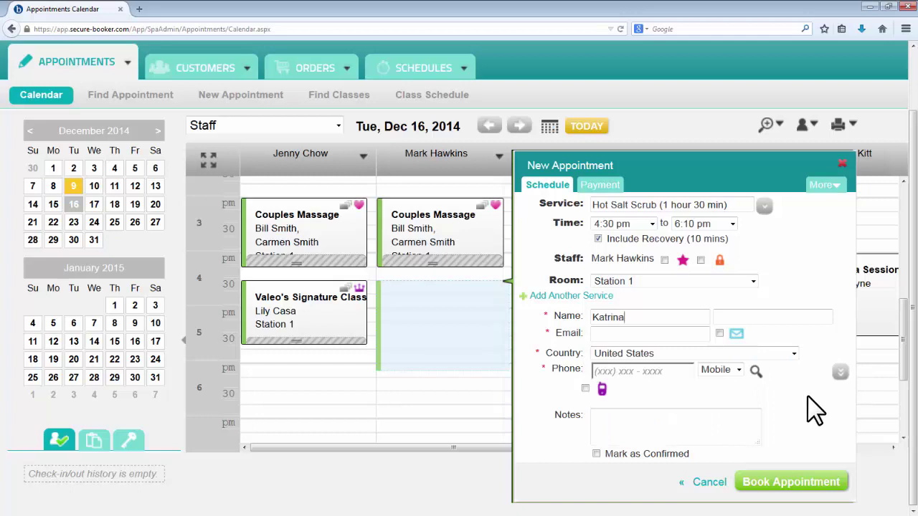
{"action": "key", "text": "Tab"}
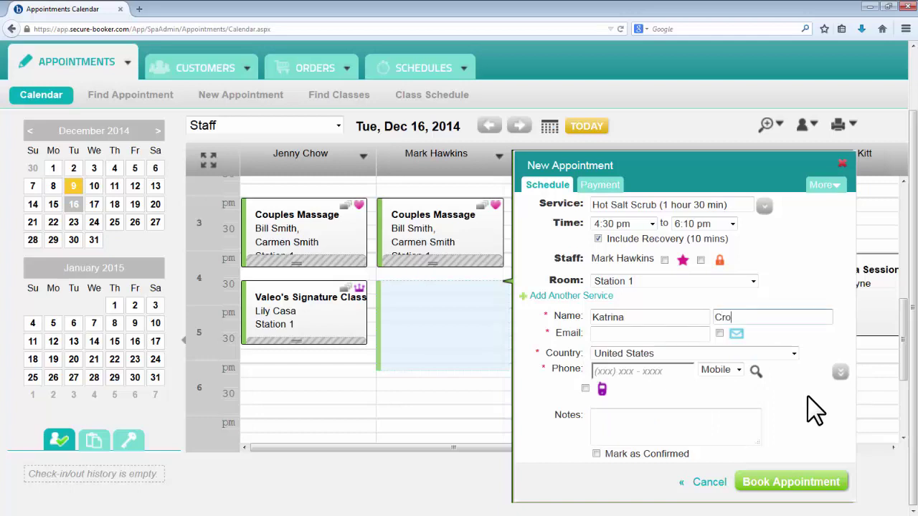
{"action": "key", "text": "Tab"}
{"action": "key", "text": "Tab"}
{"action": "key", "text": "Tab"}
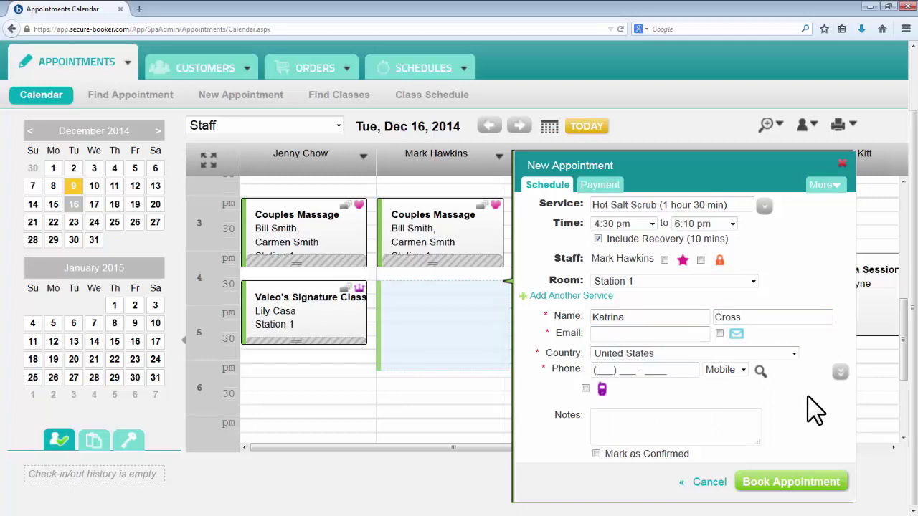
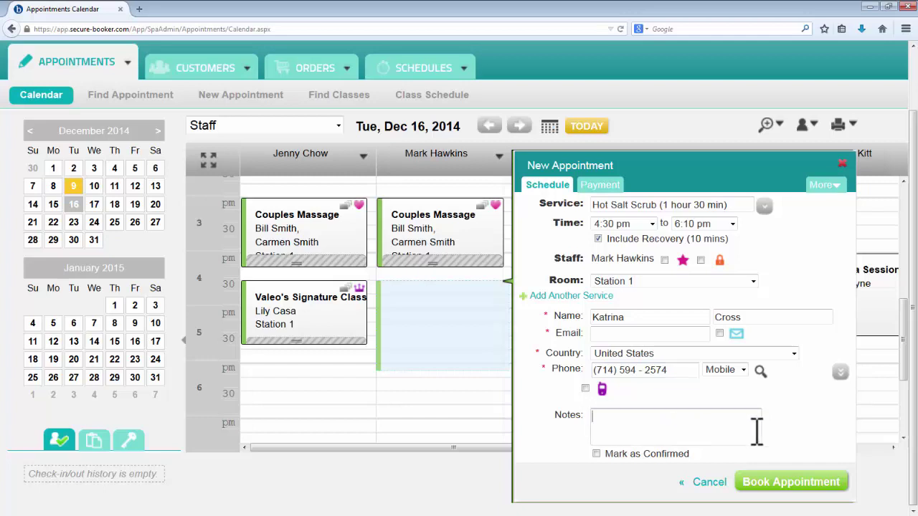
{"action": "type", "text": "First time client"}
Step: Make the appointment repeat monthly for 10 occurrences, ending Sep 16, 2015
{"action": "left_click", "coordinate": [836, 188]}
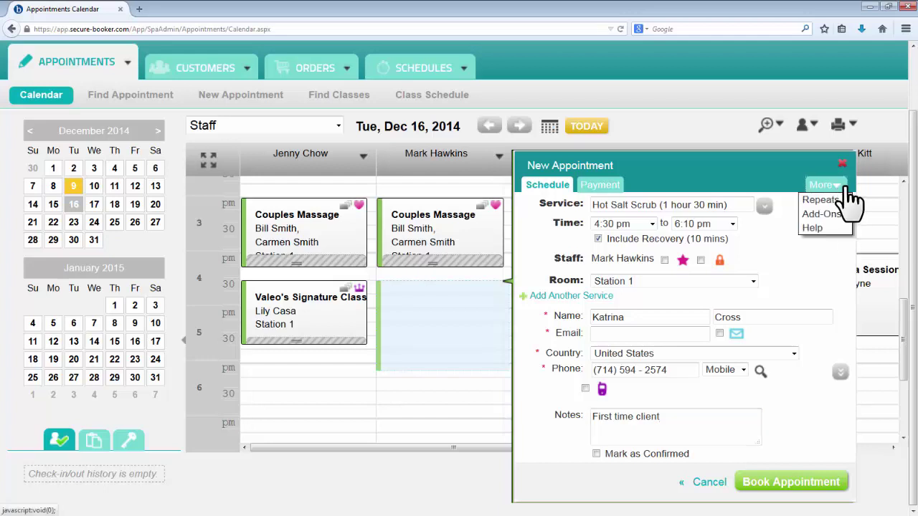
{"action": "left_click", "coordinate": [847, 201]}
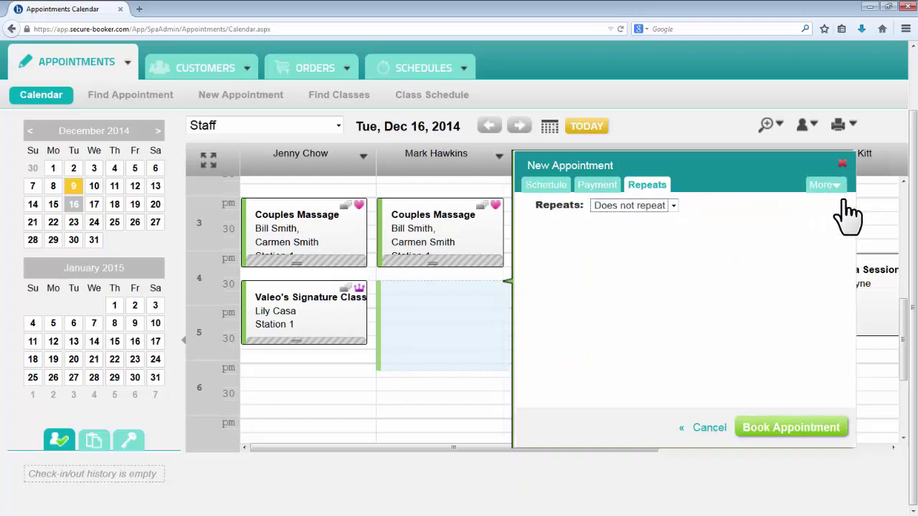
{"action": "left_click", "coordinate": [677, 208]}
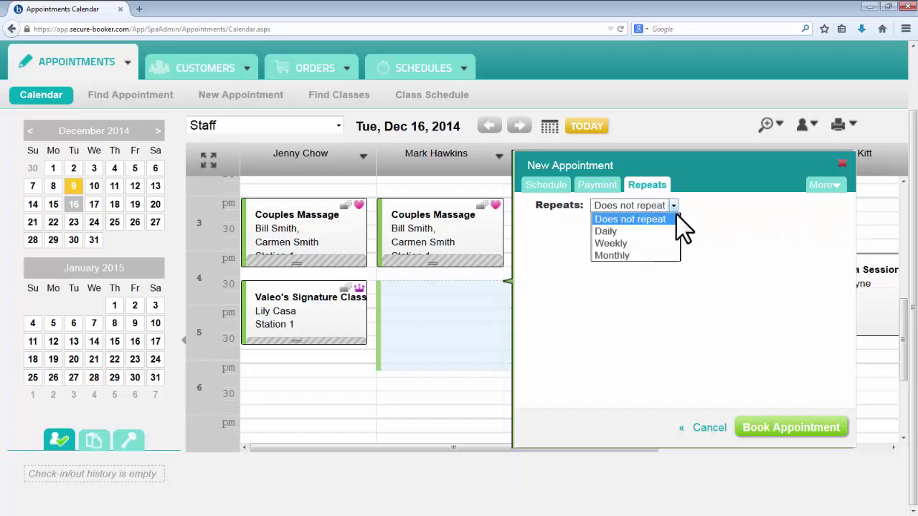
{"action": "left_click", "coordinate": [670, 256]}
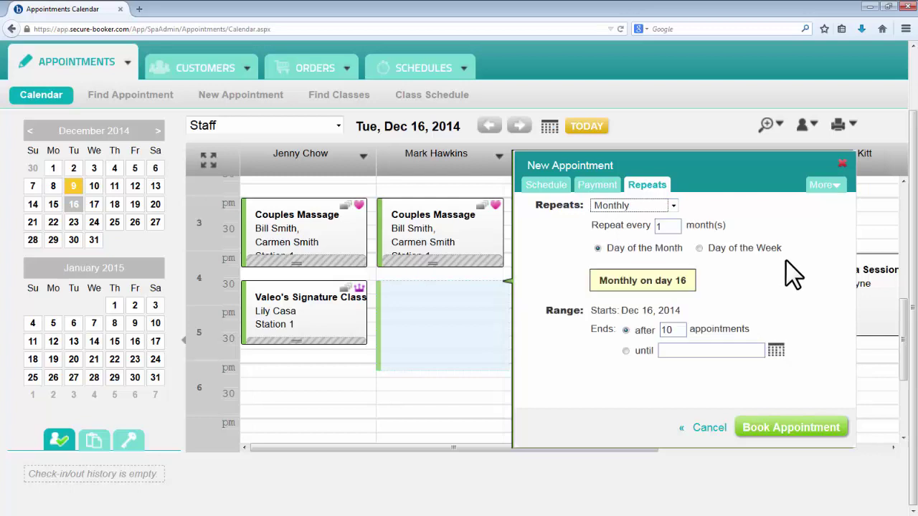
{"action": "left_click", "coordinate": [784, 271]}
Step: Pay the $200.00 total by gift certificate with the card number, and book the appointment
{"action": "left_click", "coordinate": [611, 190]}
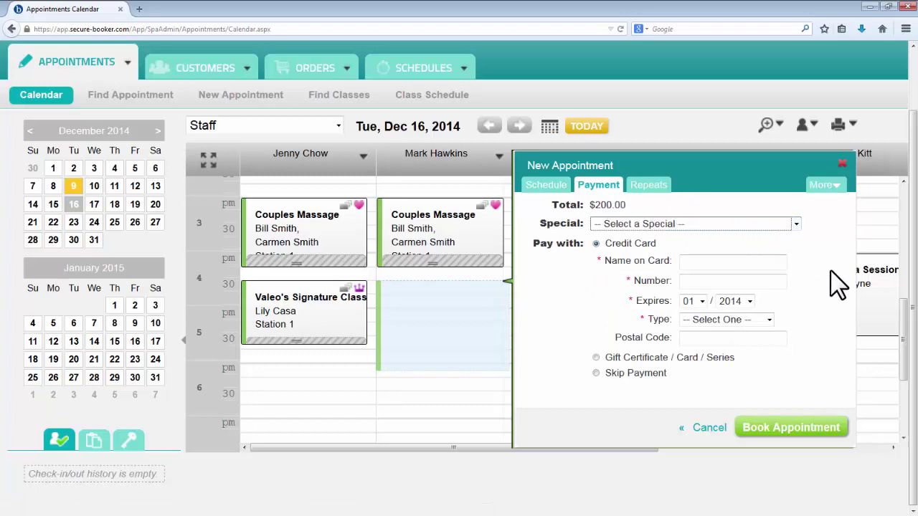
{"action": "left_click", "coordinate": [725, 358]}
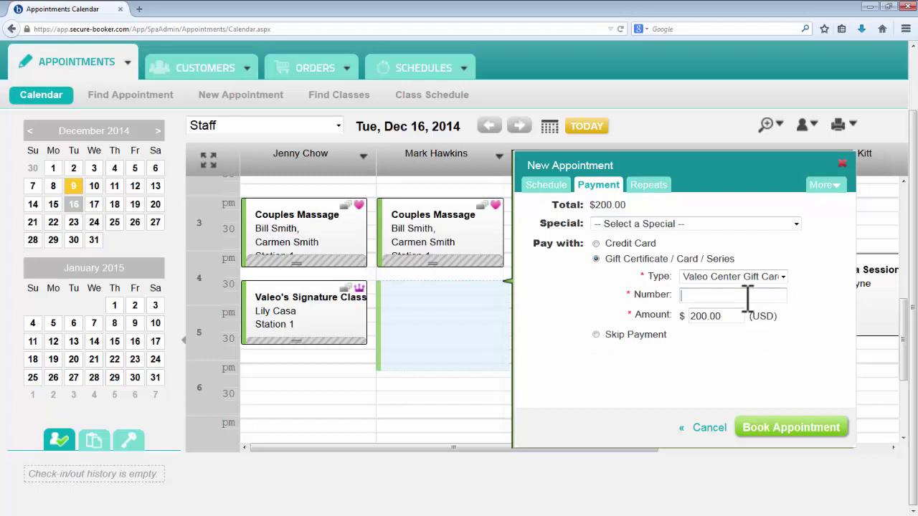
{"action": "type", "text": "7375"}
{"action": "scroll", "coordinate": [782, 371], "scroll_direction": "up", "scroll_amount": 2}
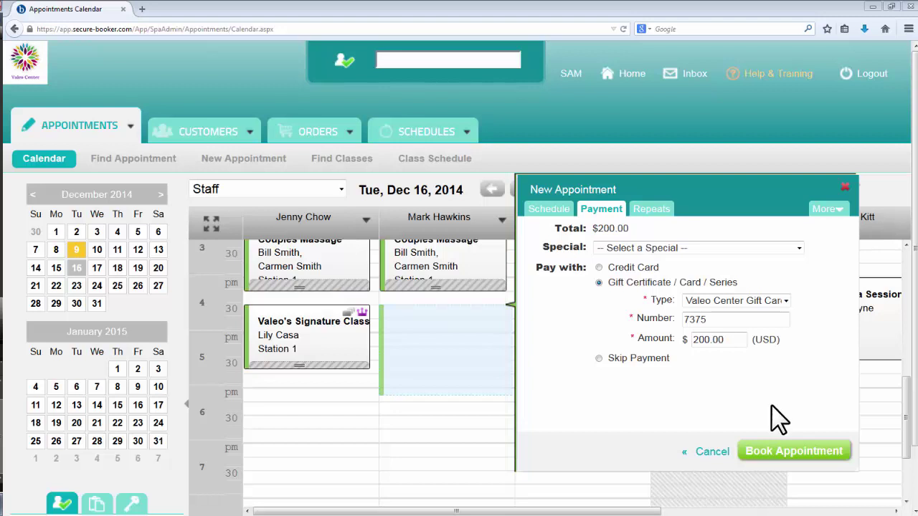
{"action": "left_click", "coordinate": [770, 452]}
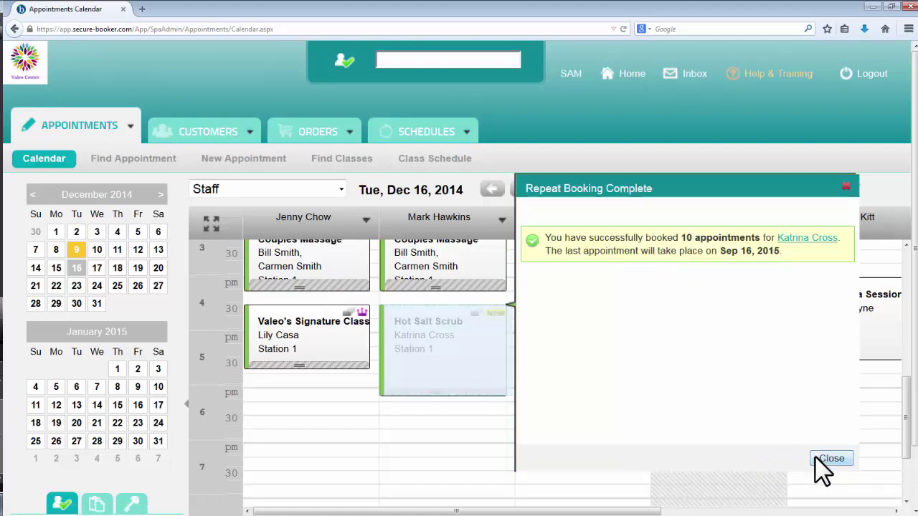
{"action": "left_click", "coordinate": [814, 457]}
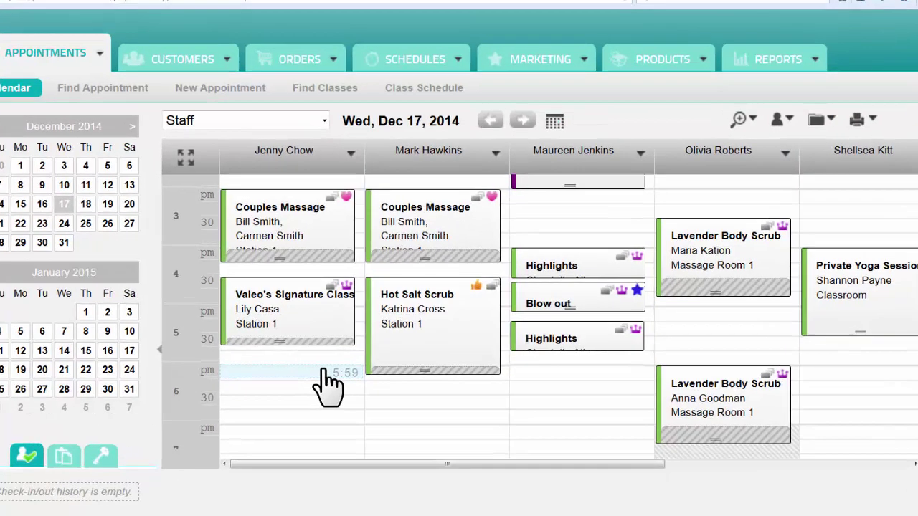
{"action": "left_click", "coordinate": [343, 391]}
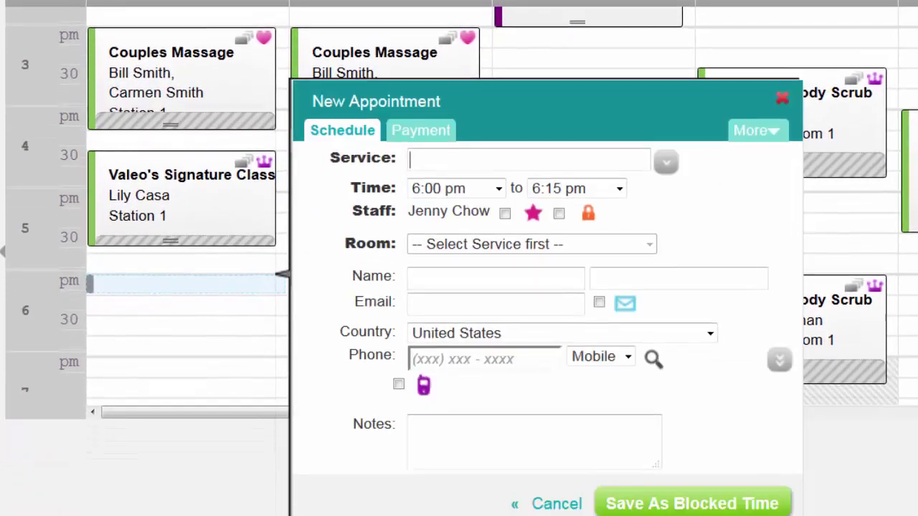
{"action": "type", "text": "mass"}
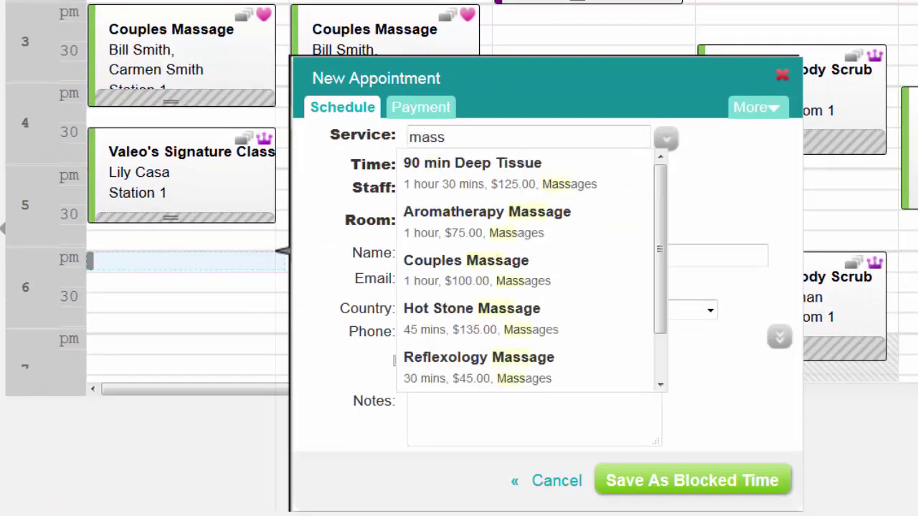
{"action": "left_click", "coordinate": [627, 215]}
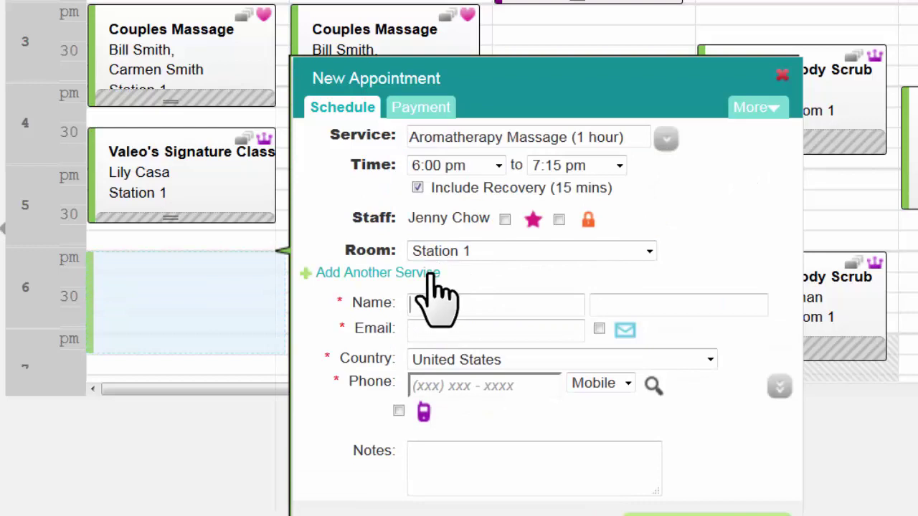
{"action": "left_click", "coordinate": [431, 276]}
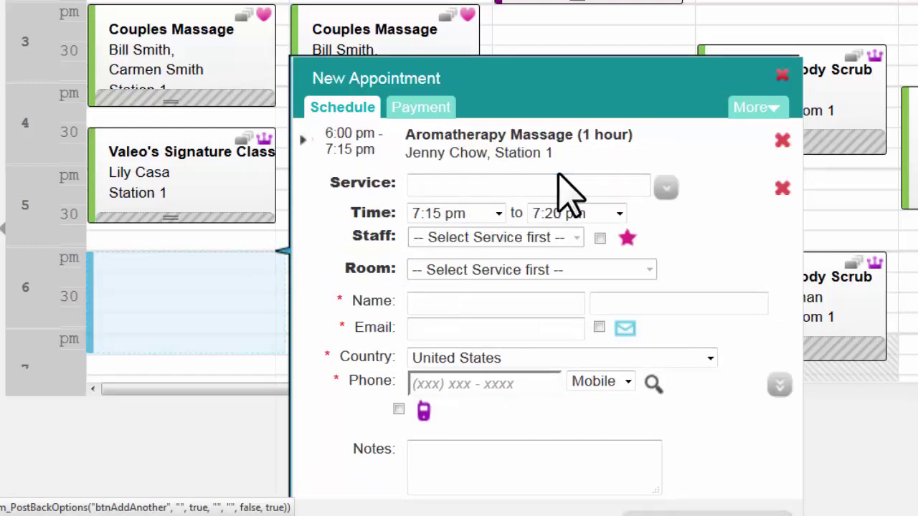
{"action": "type", "text": "fa"}
{"action": "left_click", "coordinate": [547, 224]}
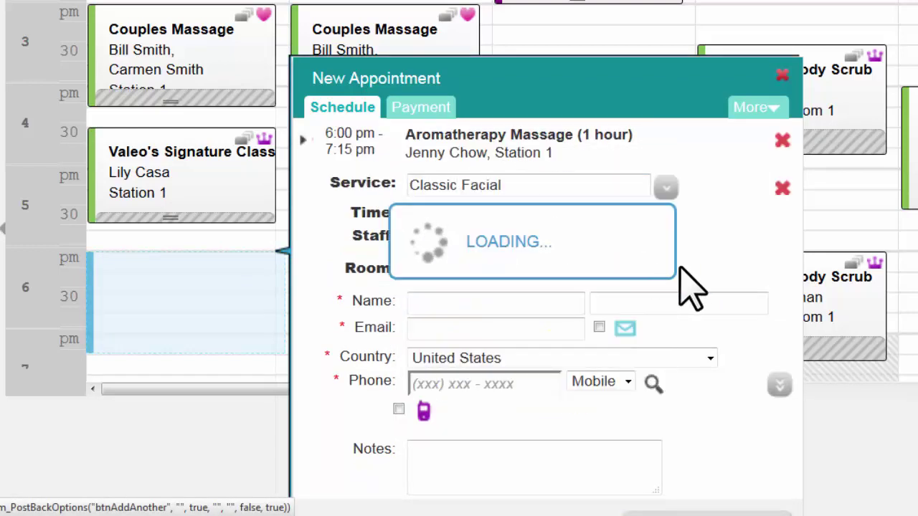
{"action": "type", "text": "Abby"}
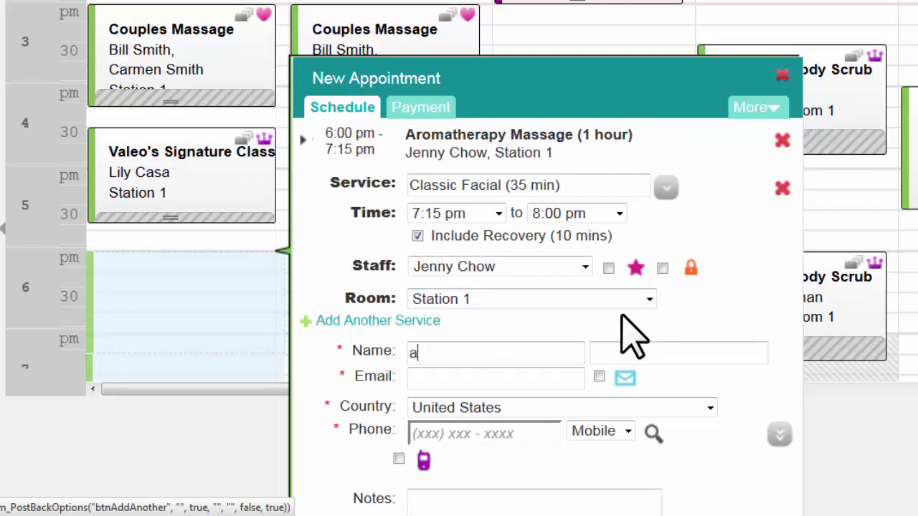
{"action": "left_click", "coordinate": [449, 380]}
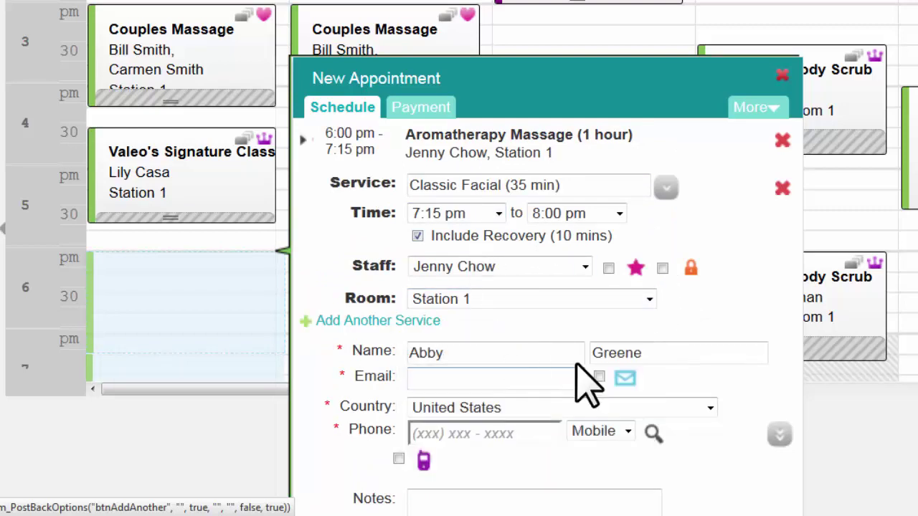
{"action": "scroll", "coordinate": [722, 324], "scroll_direction": "down", "scroll_amount": 2}
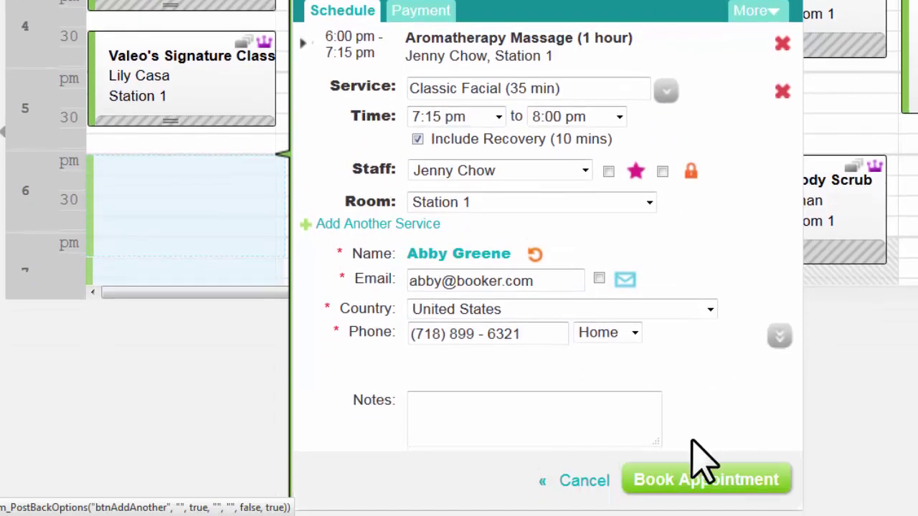
{"action": "left_click", "coordinate": [692, 482]}
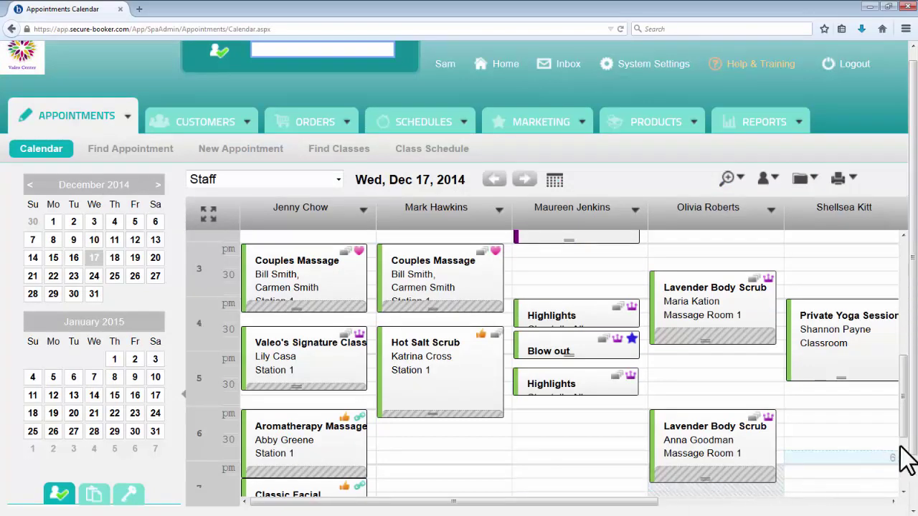
Step: Schedule a Hot Yoga class in the fourth staff column, in the Classroom, starting 10:35 AM
{"action": "left_click_drag", "start_coordinate": [908, 447], "coordinate": [910, 375]}
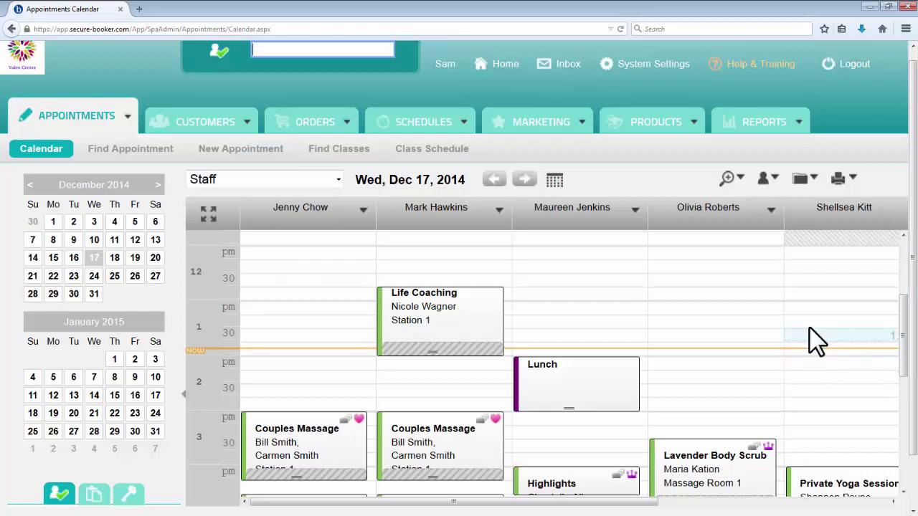
{"action": "left_click", "coordinate": [771, 223]}
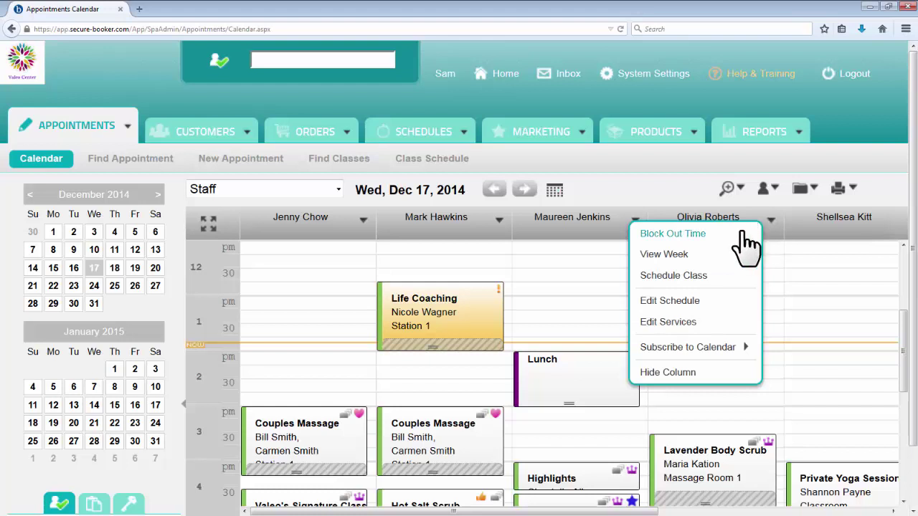
{"action": "left_click", "coordinate": [732, 283]}
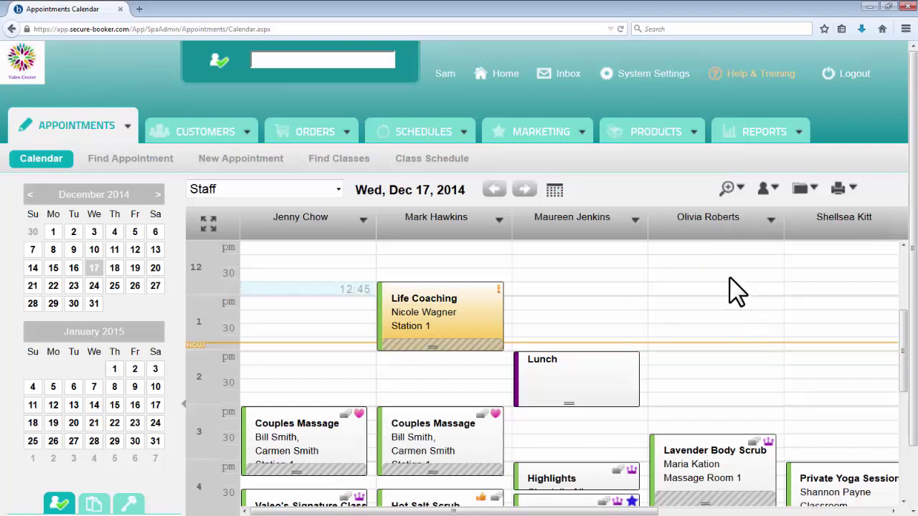
{"action": "scroll", "coordinate": [641, 260], "scroll_direction": "down", "scroll_amount": 2}
{"action": "left_click", "coordinate": [596, 242]}
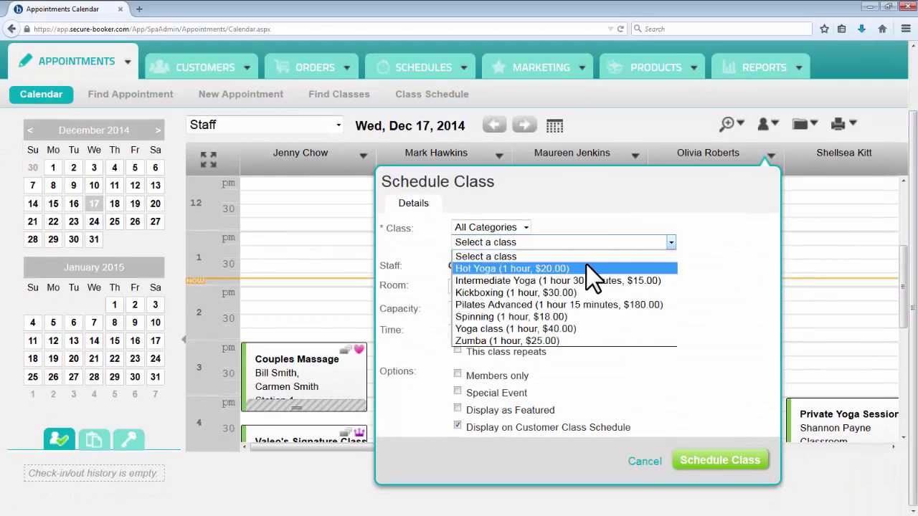
{"action": "left_click", "coordinate": [584, 267]}
{"action": "left_click", "coordinate": [530, 289]}
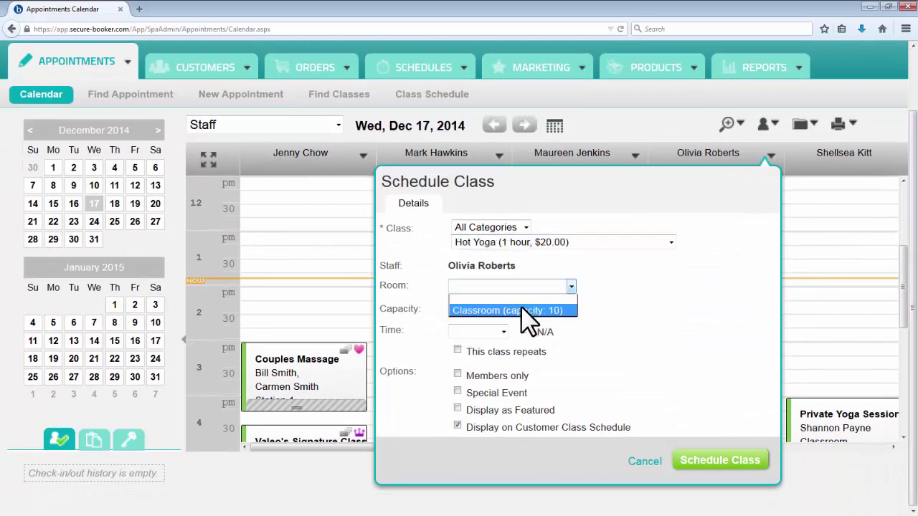
{"action": "left_click", "coordinate": [487, 310]}
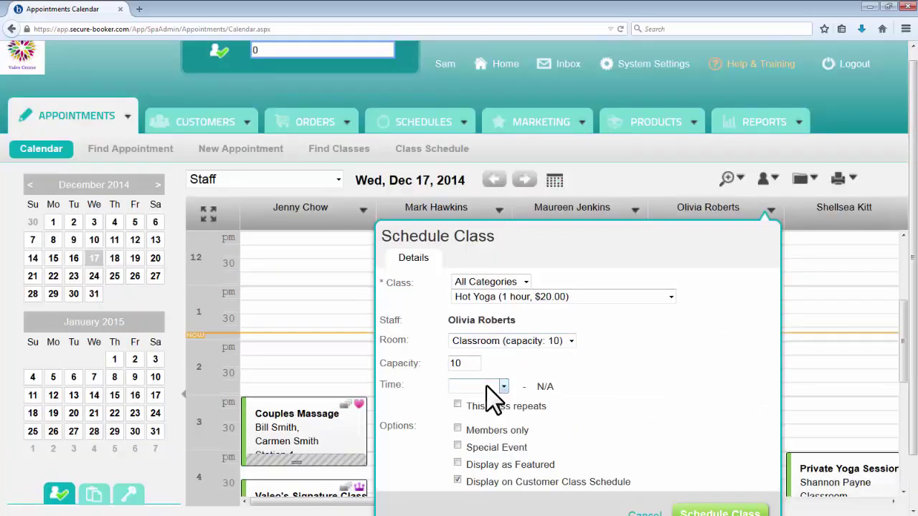
{"action": "left_click", "coordinate": [487, 388]}
{"action": "left_click", "coordinate": [482, 380]}
{"action": "scroll", "coordinate": [660, 414], "scroll_direction": "down", "scroll_amount": 1}
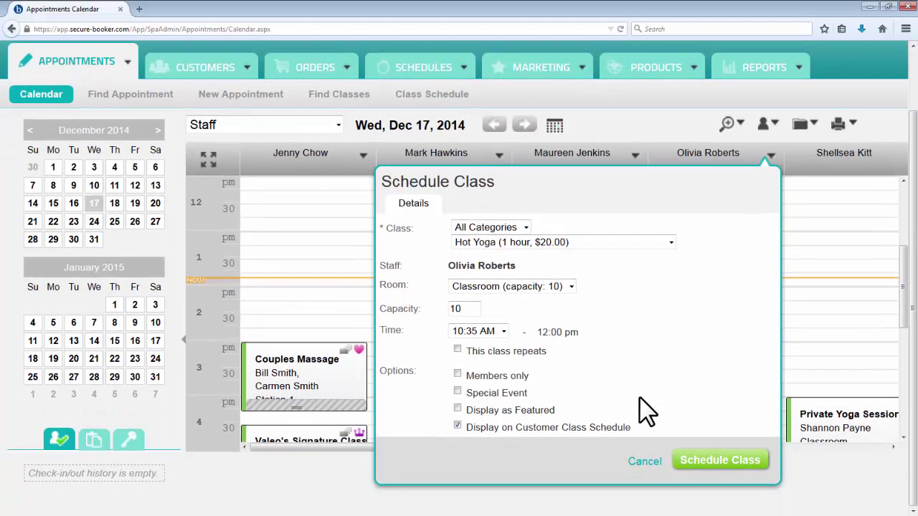
{"action": "left_click", "coordinate": [691, 461]}
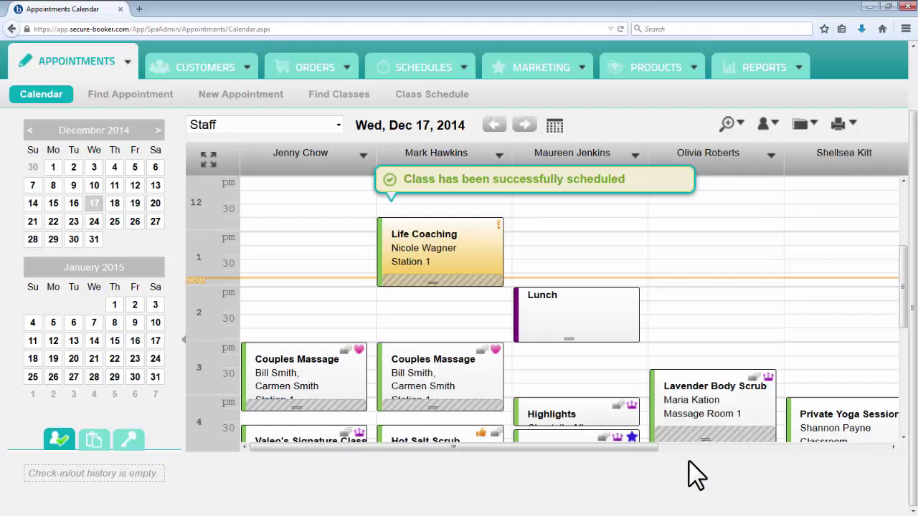
Step: Open the Hot Yoga class and add the customer found by name search as a participant
{"action": "left_click_drag", "start_coordinate": [906, 321], "coordinate": [908, 273]}
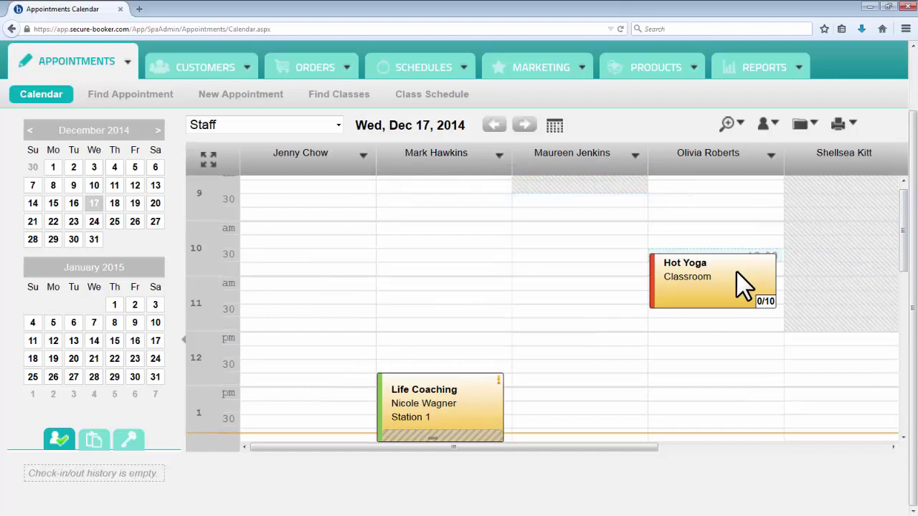
{"action": "left_click", "coordinate": [736, 271]}
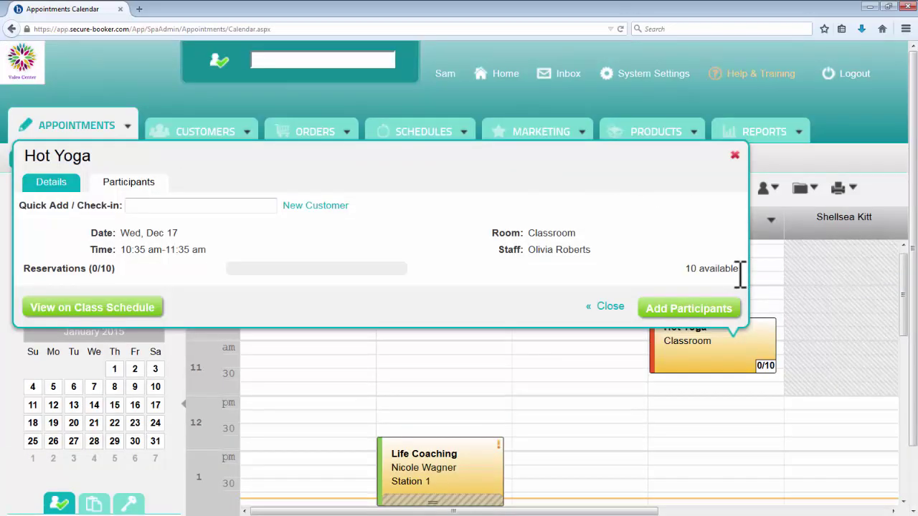
{"action": "type", "text": "chan"}
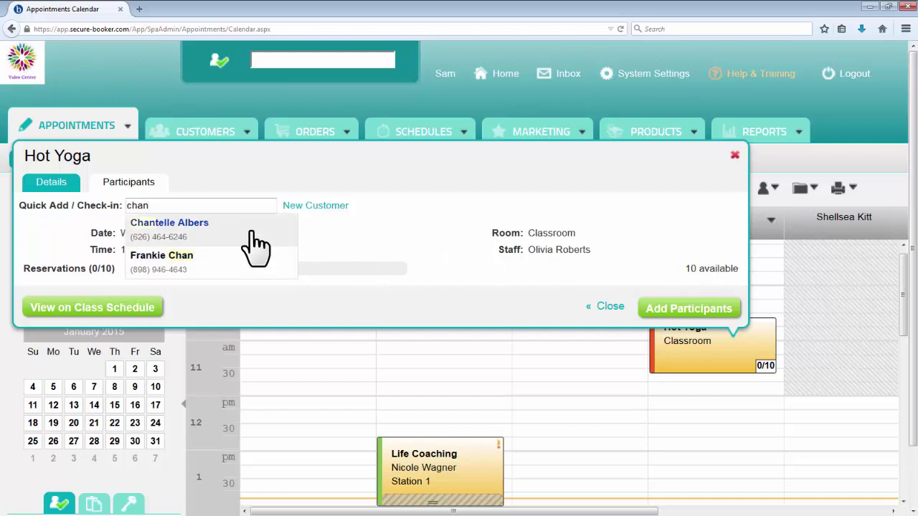
{"action": "left_click", "coordinate": [253, 233]}
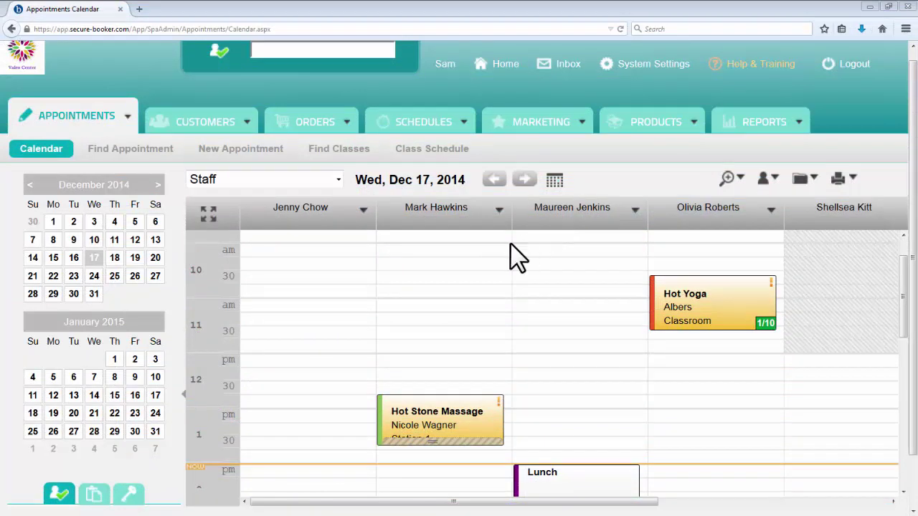
Step: Choose No Show for the 12:45 pm Hot Stone Massage to bring up its confirmation
{"action": "right_click", "coordinate": [390, 415]}
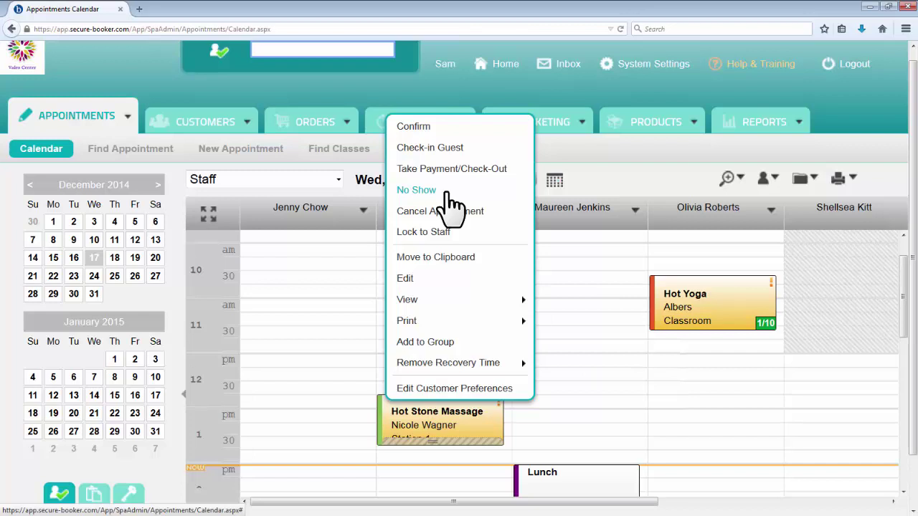
{"action": "left_click", "coordinate": [449, 192]}
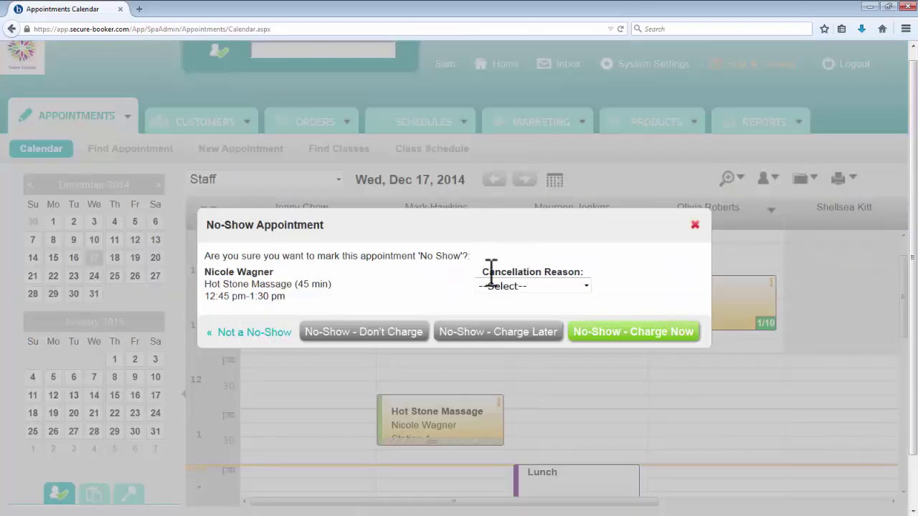
Step: Mark the Hot Stone Massage as No-Show - Don't Charge, then revert the no-show
{"action": "left_click", "coordinate": [416, 337]}
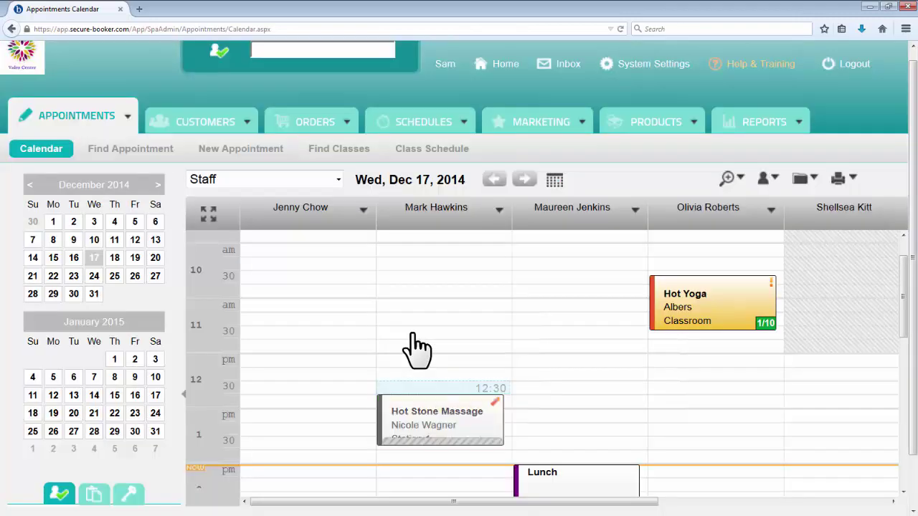
{"action": "left_click", "coordinate": [390, 400]}
{"action": "left_click", "coordinate": [449, 321]}
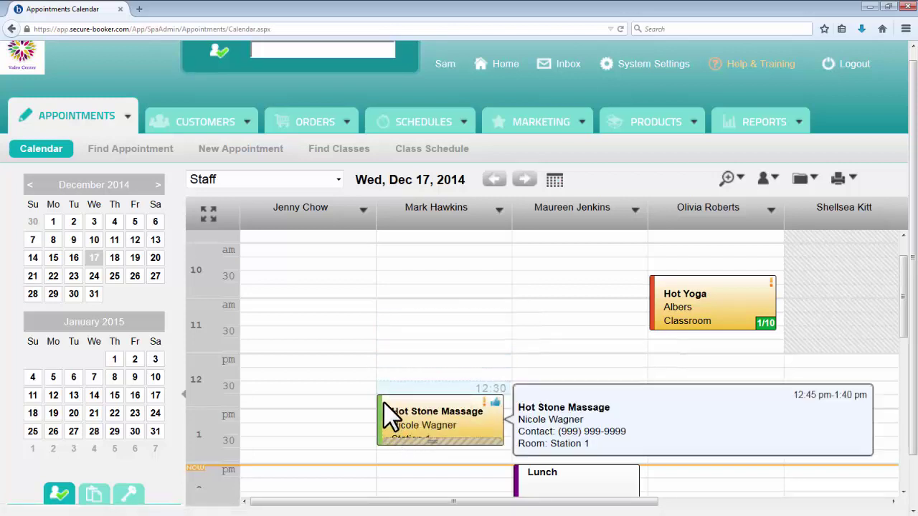
Step: Cancel the Hot Stone Massage appointment and confirm the cancellation
{"action": "left_click", "coordinate": [384, 401]}
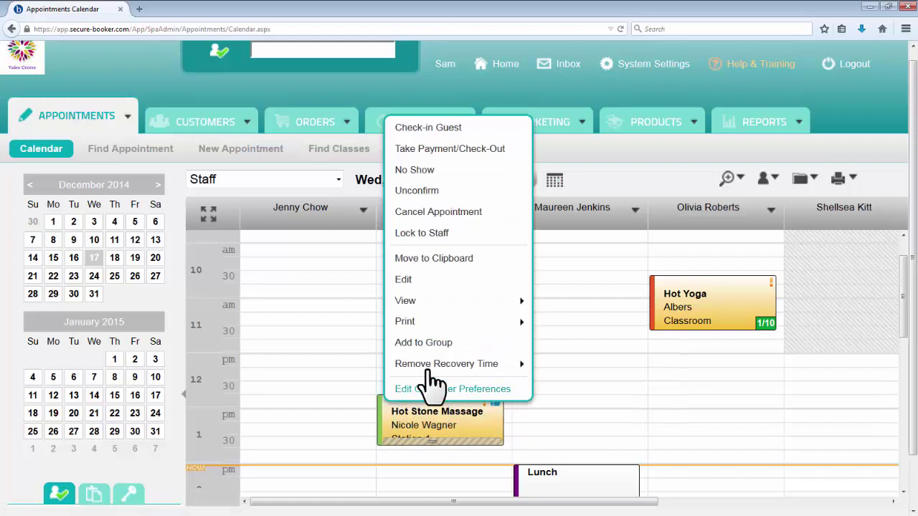
{"action": "left_click", "coordinate": [487, 219]}
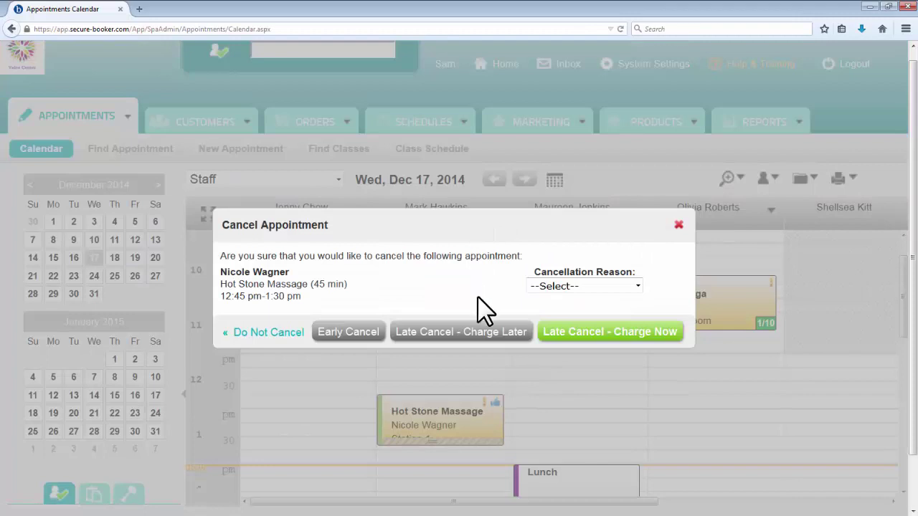
{"action": "left_click", "coordinate": [474, 338]}
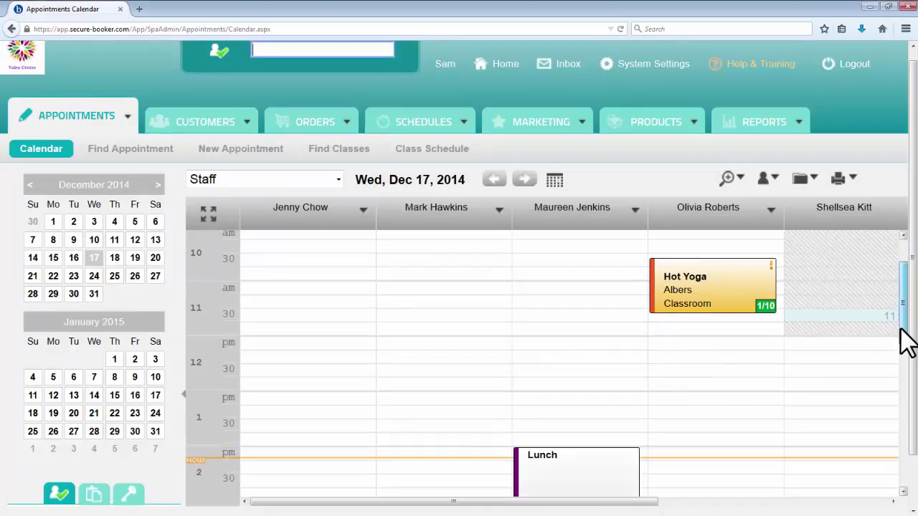
Step: Lock Hot Salt Scrub to its staff member and check it won't drag to another column
{"action": "left_click_drag", "start_coordinate": [904, 332], "coordinate": [907, 427]}
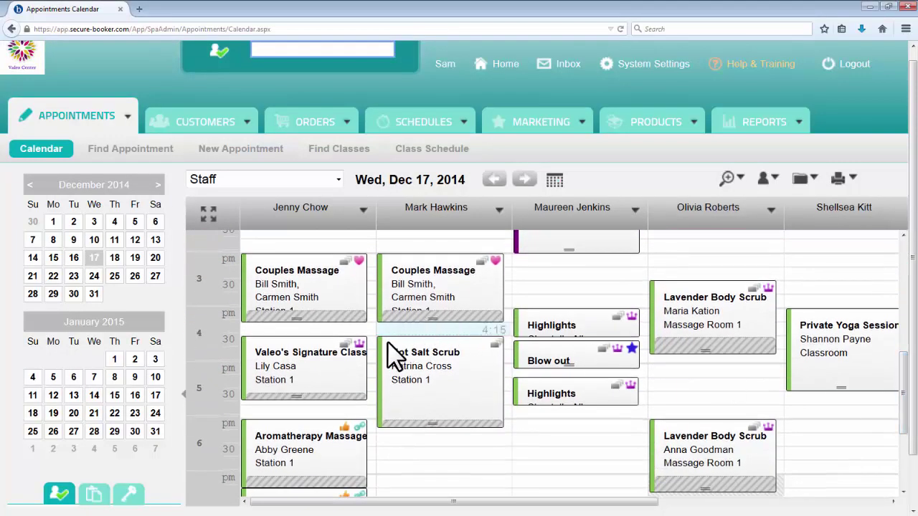
{"action": "right_click", "coordinate": [388, 342]}
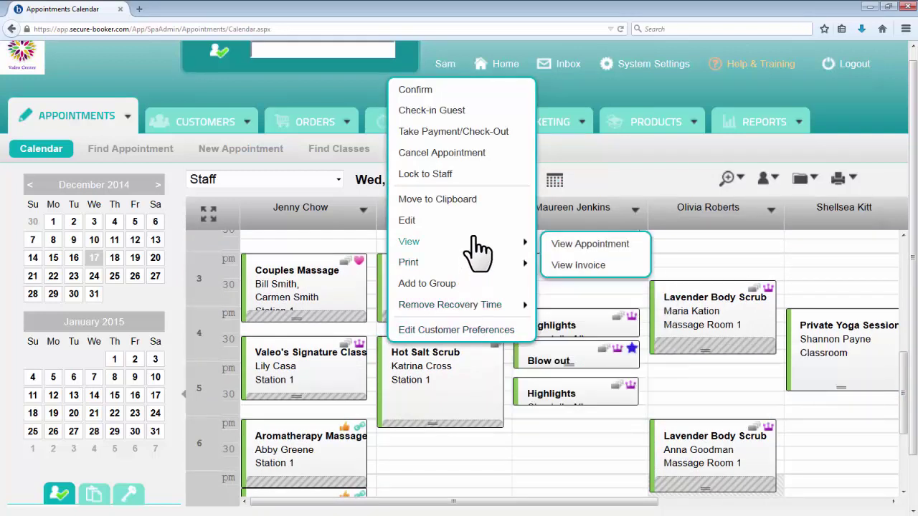
{"action": "left_click", "coordinate": [471, 180]}
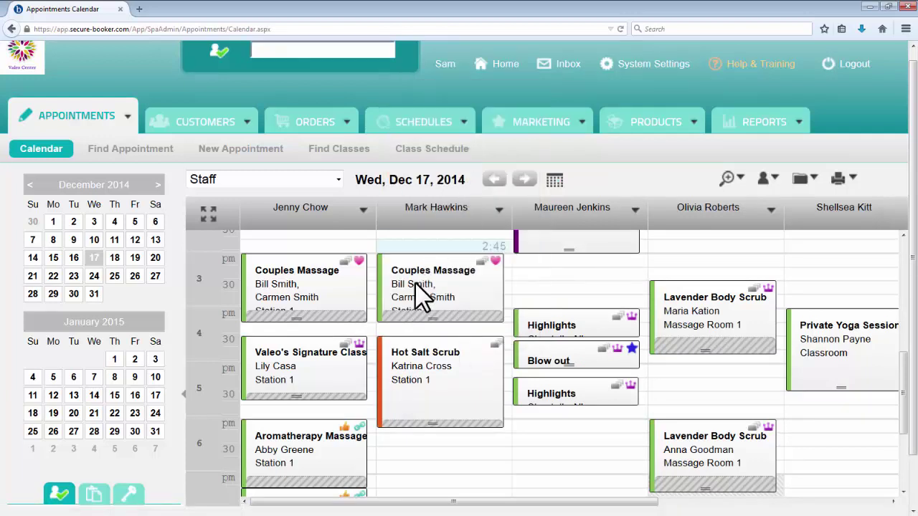
{"action": "mouse_move", "coordinate": [391, 340]}
{"action": "left_mouse_down"}
{"action": "mouse_move", "coordinate": [394, 350]}
{"action": "mouse_move", "coordinate": [378, 350]}
{"action": "mouse_move", "coordinate": [647, 361]}
{"action": "mouse_move", "coordinate": [666, 373]}
{"action": "mouse_move", "coordinate": [492, 335]}
{"action": "mouse_move", "coordinate": [388, 367]}
{"action": "mouse_move", "coordinate": [384, 356]}
{"action": "left_mouse_up"}
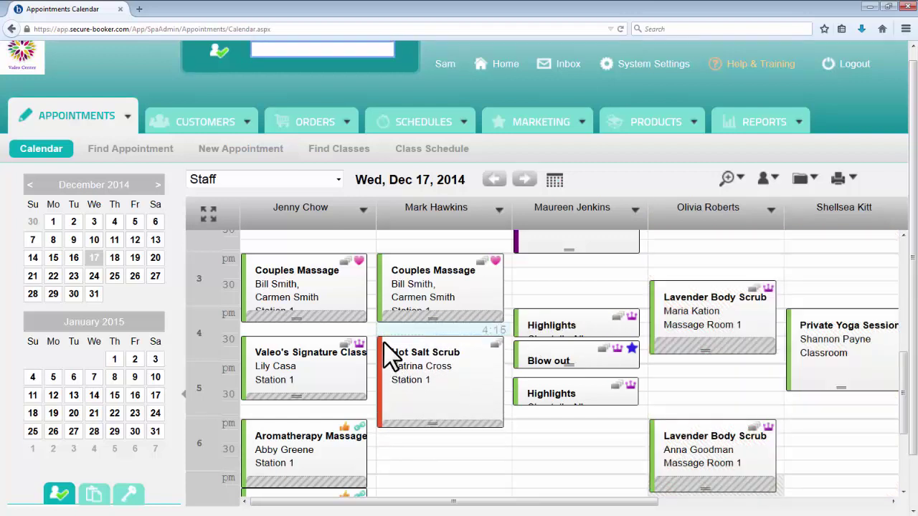
Step: Unlock the Hot Salt Scrub appointment from its staff member
{"action": "right_click", "coordinate": [385, 350]}
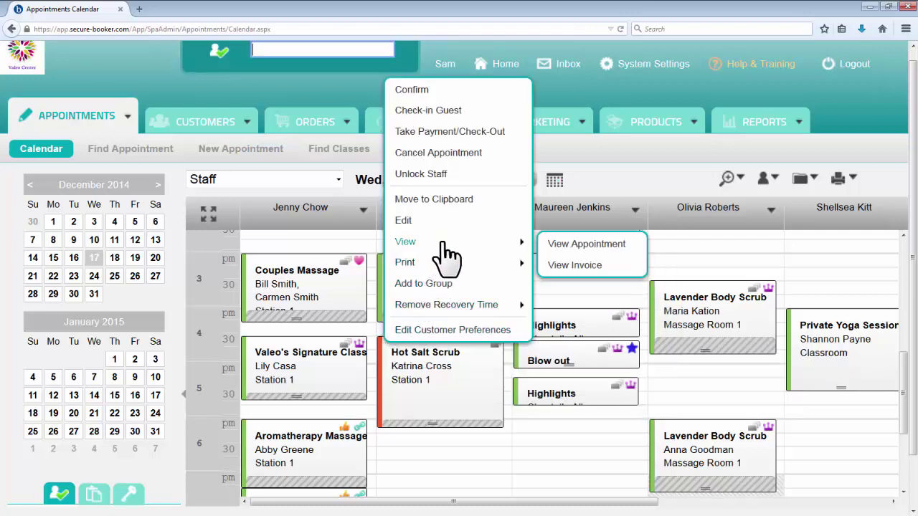
{"action": "left_click", "coordinate": [452, 178]}
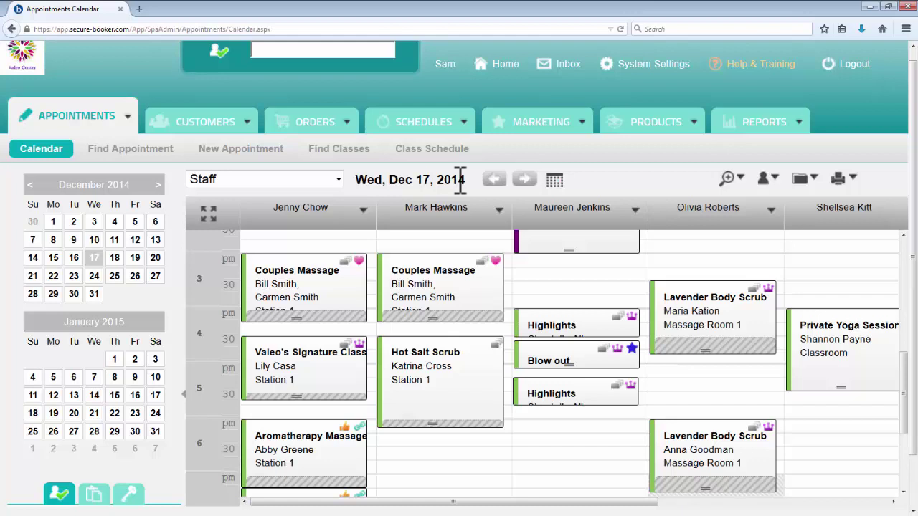
{"action": "right_click", "coordinate": [393, 353]}
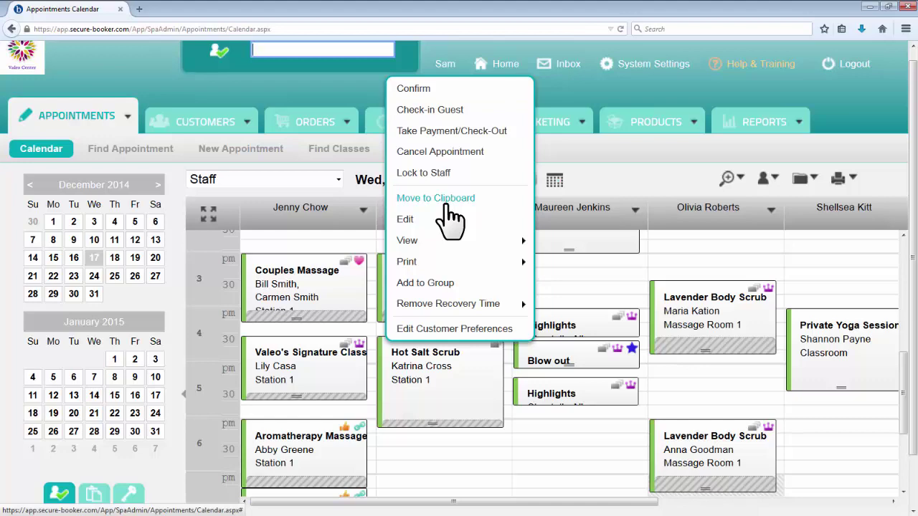
Step: Put Hot Salt Scrub on the clipboard and drop it at 5:00 pm, second staff column, Dec 25, 2014
{"action": "left_click", "coordinate": [448, 204]}
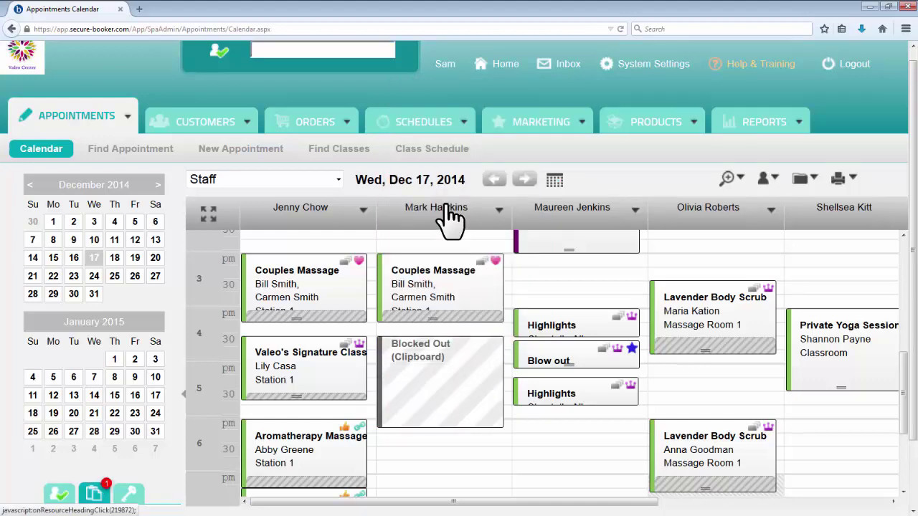
{"action": "scroll", "coordinate": [912, 315], "scroll_direction": "down", "scroll_amount": 2}
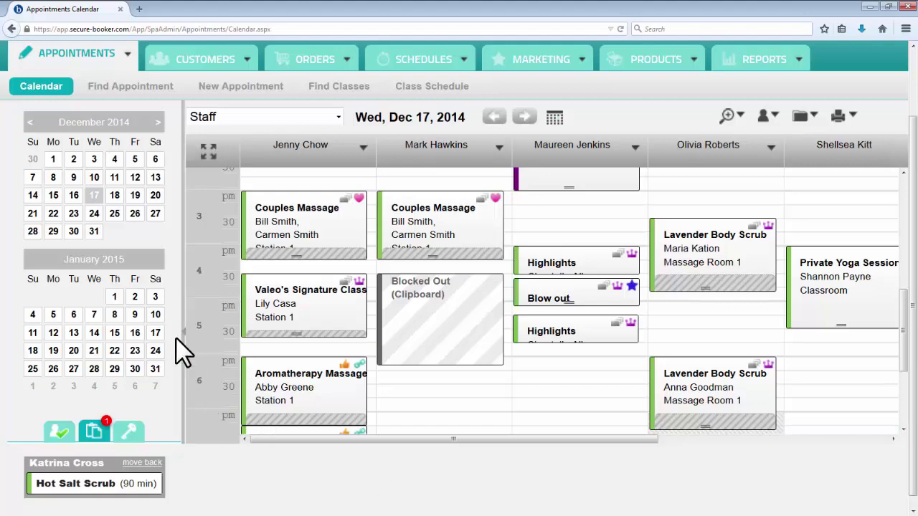
{"action": "left_click", "coordinate": [116, 213]}
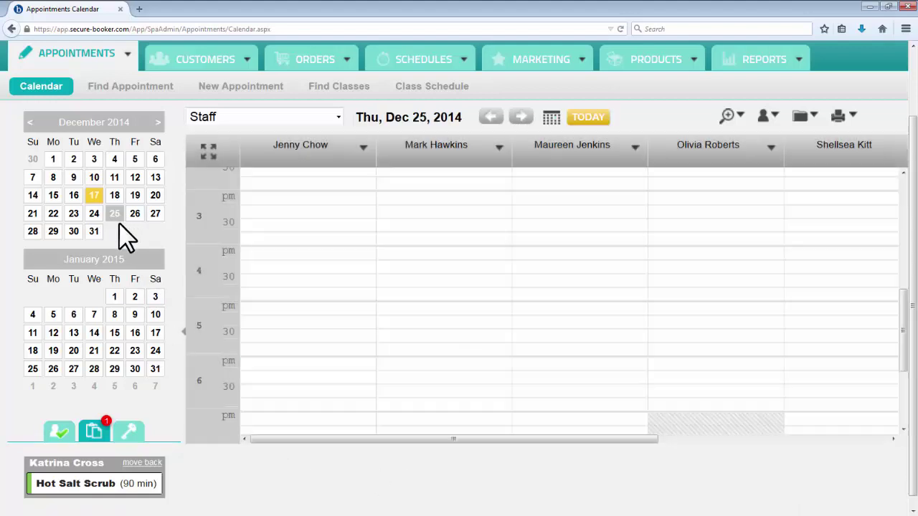
{"action": "scroll", "coordinate": [94, 485], "scroll_direction": "up", "scroll_amount": 2}
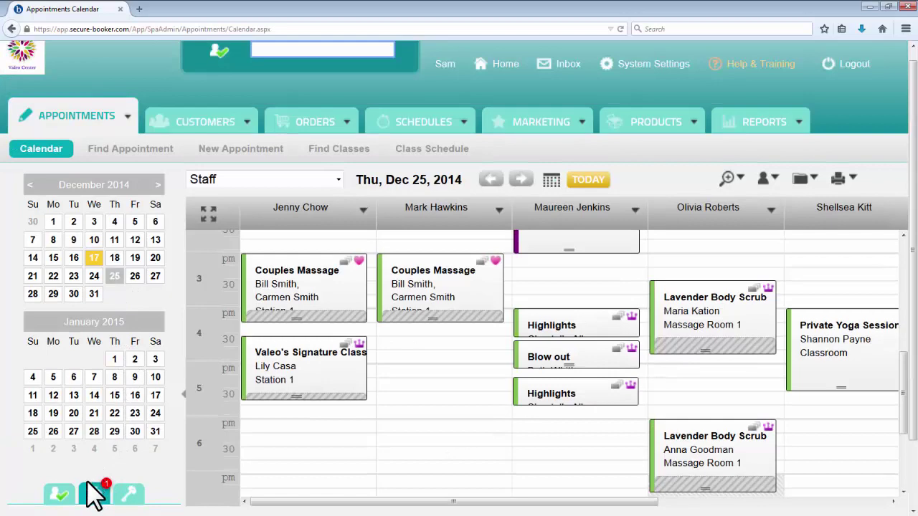
{"action": "scroll", "coordinate": [92, 487], "scroll_direction": "down", "scroll_amount": 3}
{"action": "mouse_move", "coordinate": [91, 488]}
{"action": "mouse_move", "coordinate": [91, 488]}
{"action": "left_mouse_down"}
{"action": "mouse_move", "coordinate": [427, 343]}
{"action": "mouse_move", "coordinate": [439, 326]}
{"action": "left_mouse_up"}
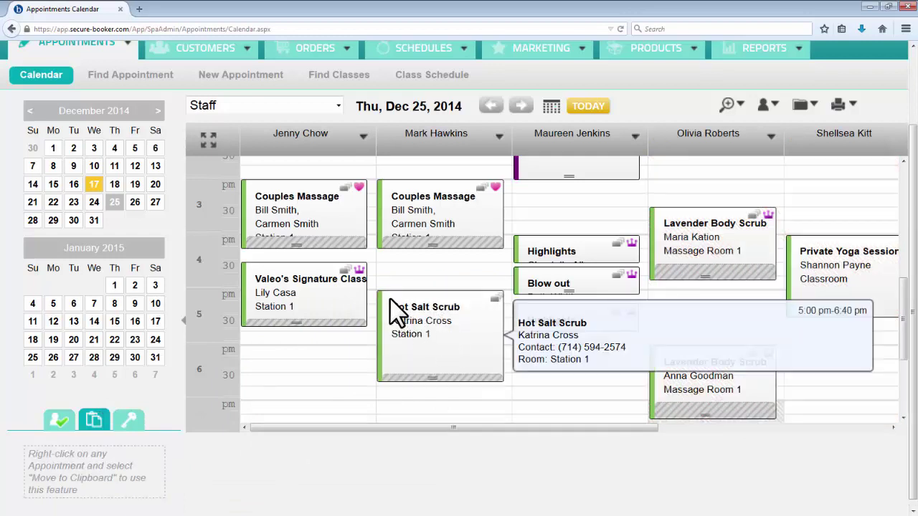
Step: Move Hot Salt Scrub to 6:00–7:40 pm in the first staff column and confirm the change
{"action": "scroll", "coordinate": [466, 438], "scroll_direction": "up", "scroll_amount": 2}
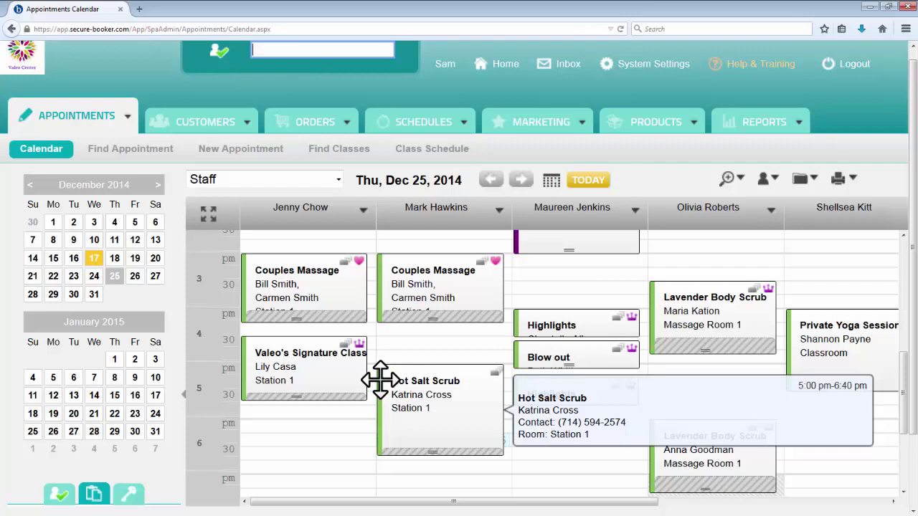
{"action": "mouse_move", "coordinate": [380, 380]}
{"action": "left_mouse_down"}
{"action": "mouse_move", "coordinate": [537, 380]}
{"action": "mouse_move", "coordinate": [654, 357]}
{"action": "mouse_move", "coordinate": [404, 373]}
{"action": "mouse_move", "coordinate": [256, 423]}
{"action": "mouse_move", "coordinate": [298, 437]}
{"action": "mouse_move", "coordinate": [466, 452]}
{"action": "mouse_move", "coordinate": [583, 430]}
{"action": "left_mouse_up"}
{"action": "mouse_move", "coordinate": [626, 395]}
{"action": "left_mouse_down"}
{"action": "mouse_move", "coordinate": [658, 362]}
{"action": "mouse_move", "coordinate": [416, 367]}
{"action": "mouse_move", "coordinate": [388, 383]}
{"action": "left_mouse_up"}
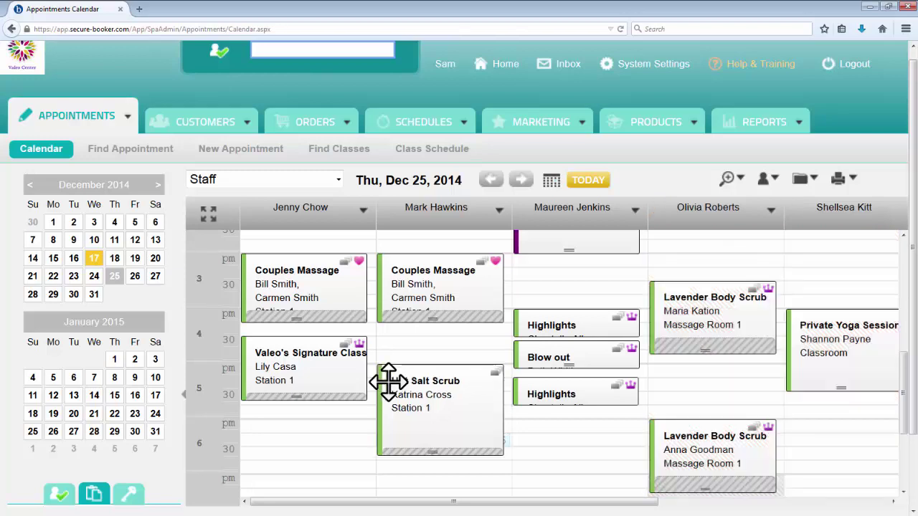
{"action": "scroll", "coordinate": [380, 381], "scroll_direction": "down", "scroll_amount": 1}
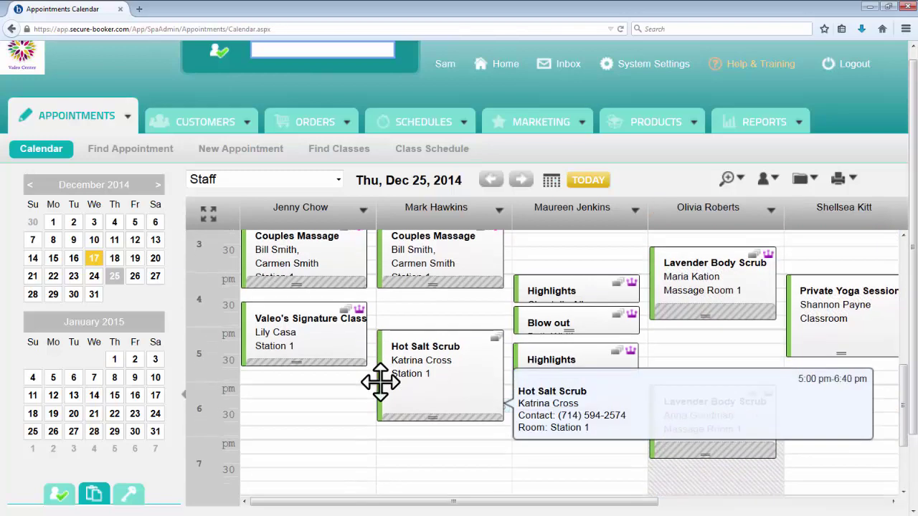
{"action": "left_click_drag", "start_coordinate": [380, 382], "coordinate": [374, 436]}
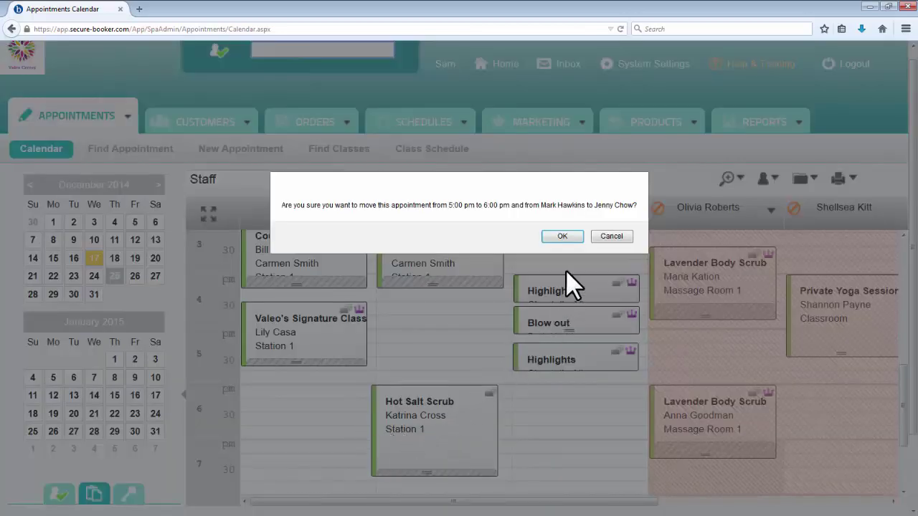
{"action": "left_click", "coordinate": [566, 238]}
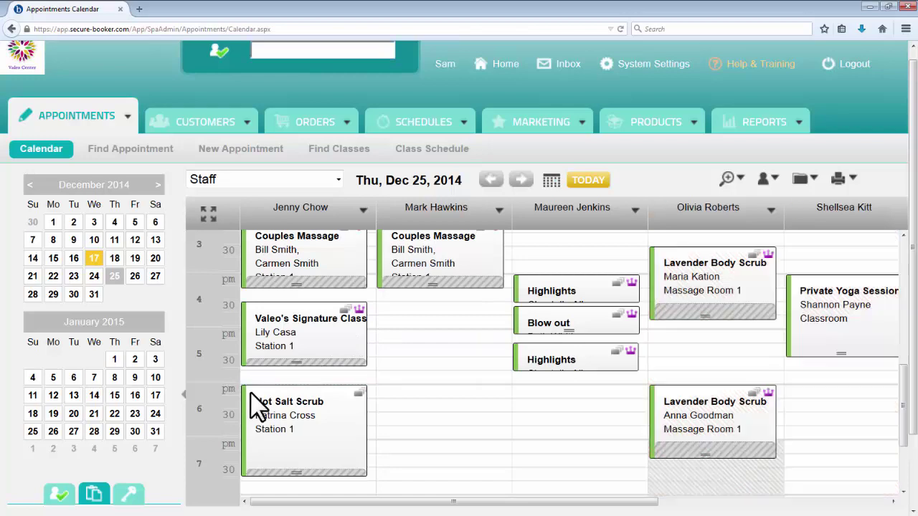
{"action": "left_click", "coordinate": [253, 401]}
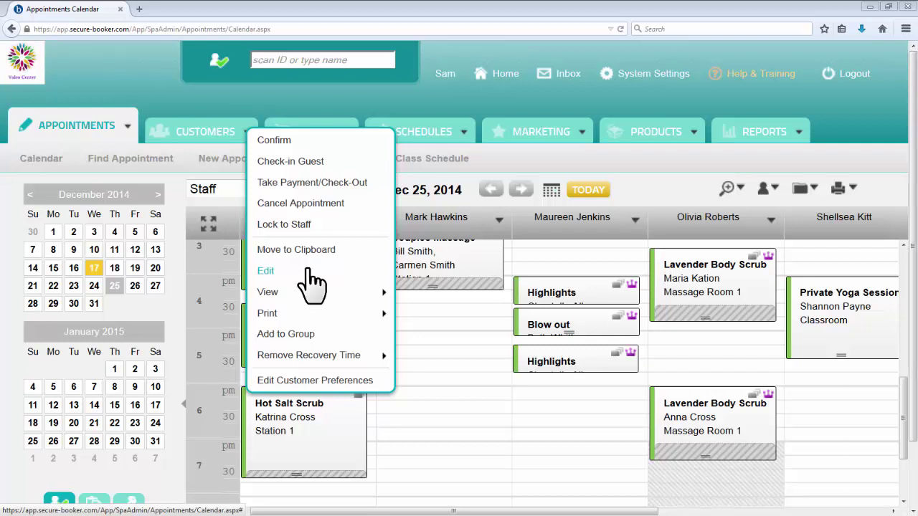
Step: Put the Hot Salt Scrub appointment into a new group named 'Cross'
{"action": "mouse_move", "coordinate": [306, 292]}
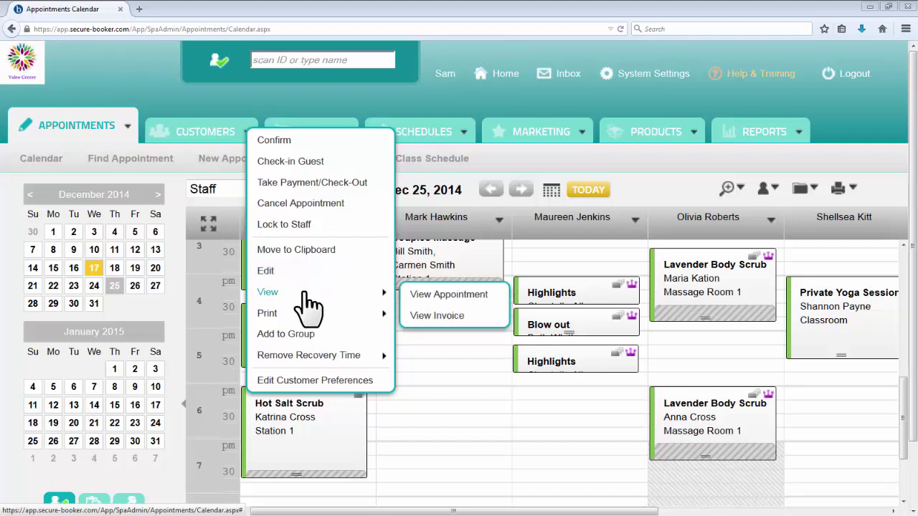
{"action": "mouse_move", "coordinate": [308, 310]}
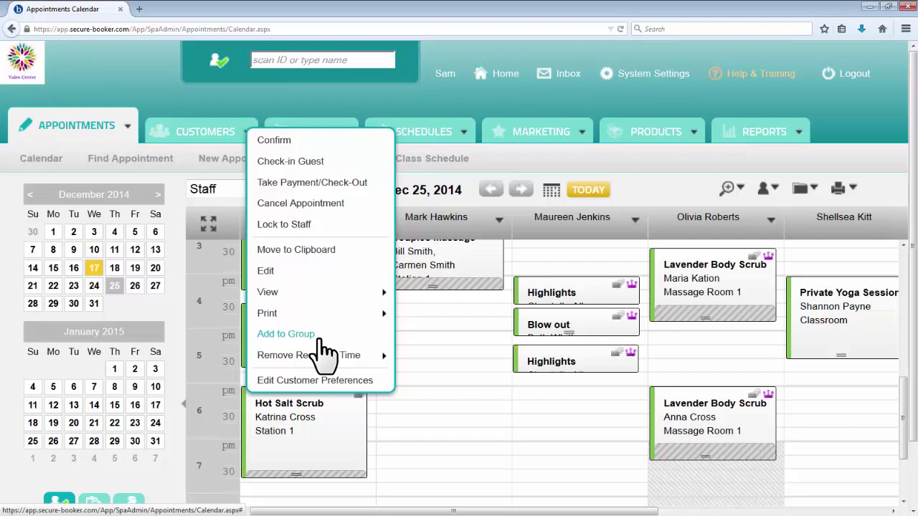
{"action": "left_click", "coordinate": [321, 337]}
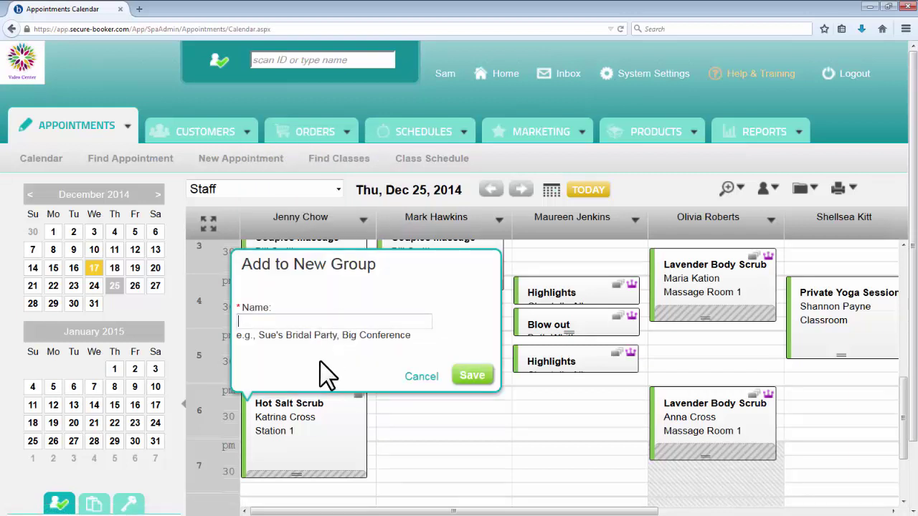
{"action": "type", "text": "Cross"}
{"action": "left_click", "coordinate": [472, 376]}
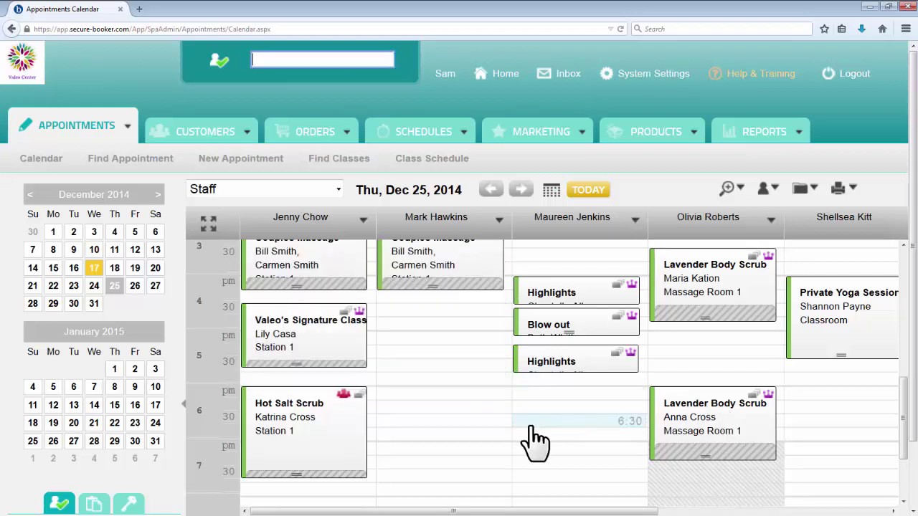
Step: Add the 6 pm Lavender Body Scrub appointment to the 'Cross' group
{"action": "right_click", "coordinate": [664, 396]}
{"action": "mouse_move", "coordinate": [681, 334]}
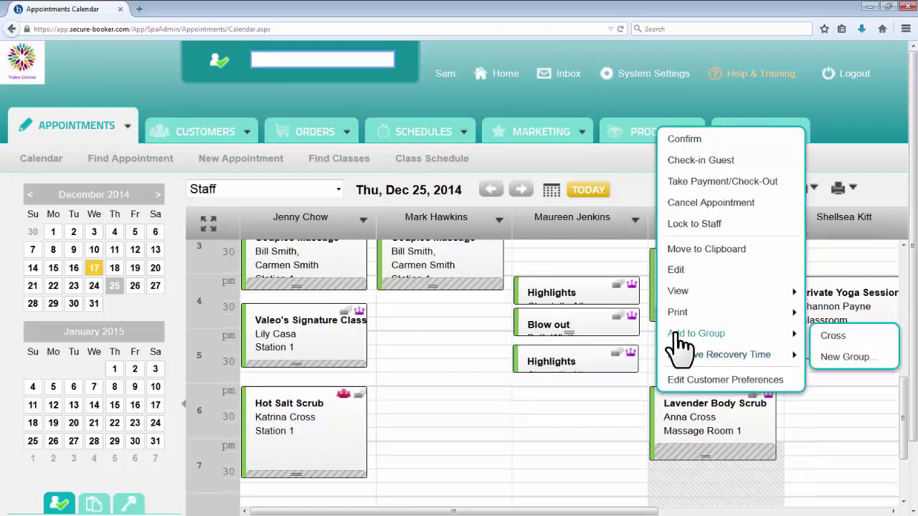
{"action": "left_click", "coordinate": [826, 344]}
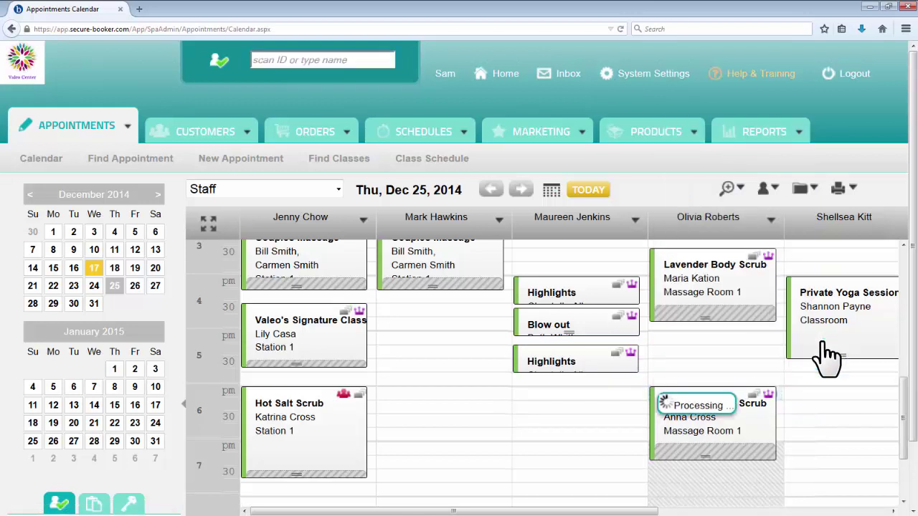
{"action": "mouse_move", "coordinate": [740, 361]}
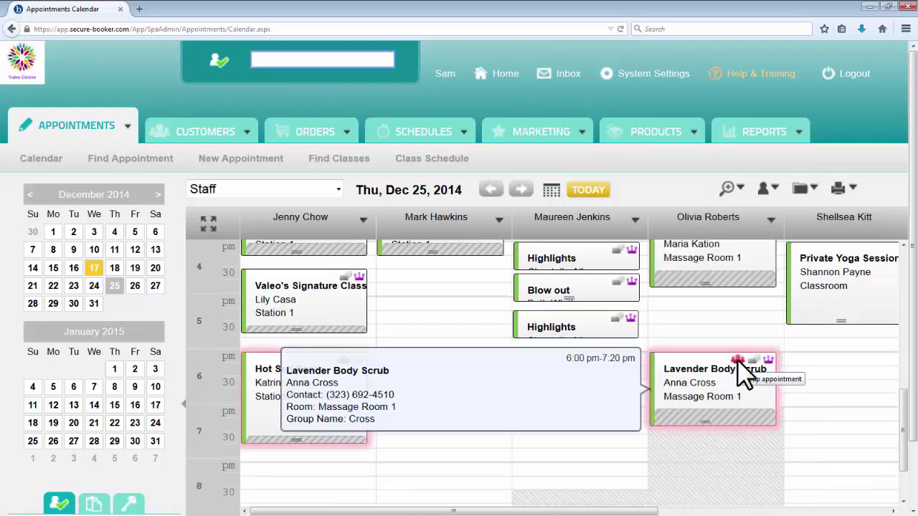
{"action": "scroll", "coordinate": [742, 372], "scroll_direction": "up", "scroll_amount": 2}
{"action": "right_click", "coordinate": [258, 290]}
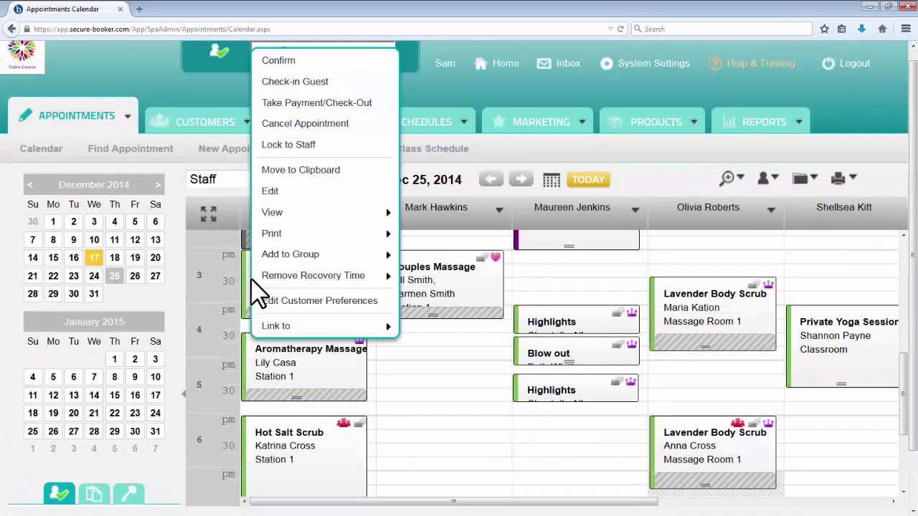
{"action": "mouse_move", "coordinate": [265, 285]}
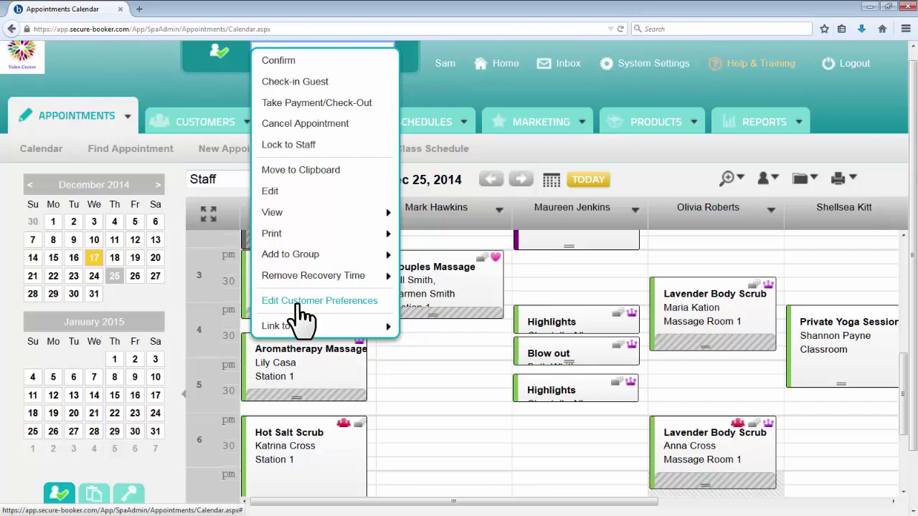
{"action": "mouse_move", "coordinate": [313, 329]}
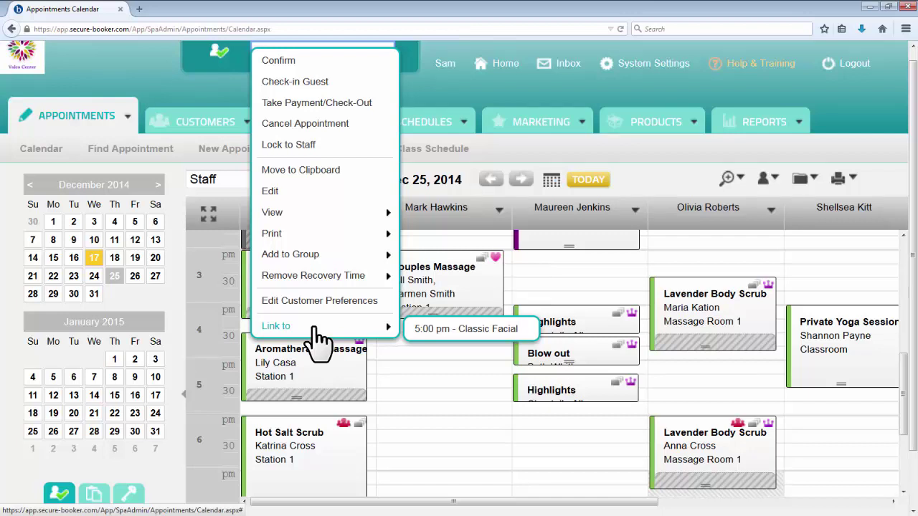
{"action": "left_click", "coordinate": [422, 340]}
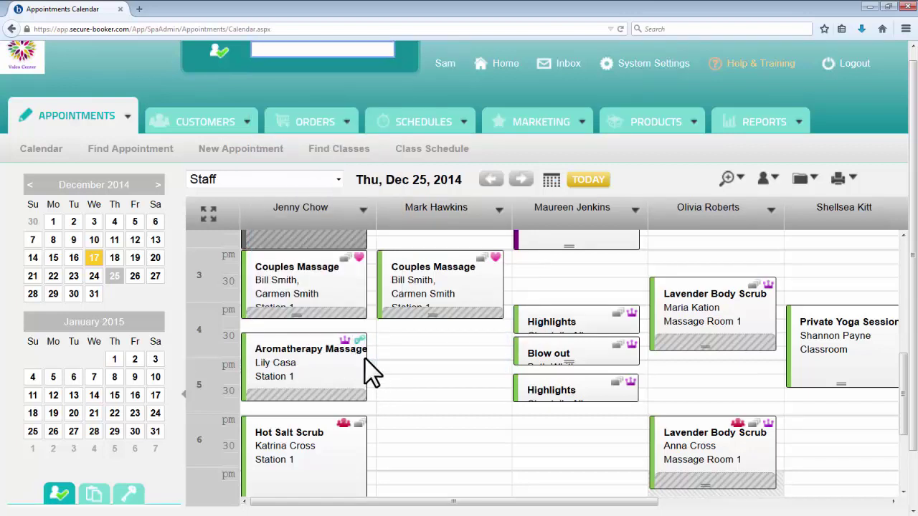
{"action": "right_click", "coordinate": [278, 337]}
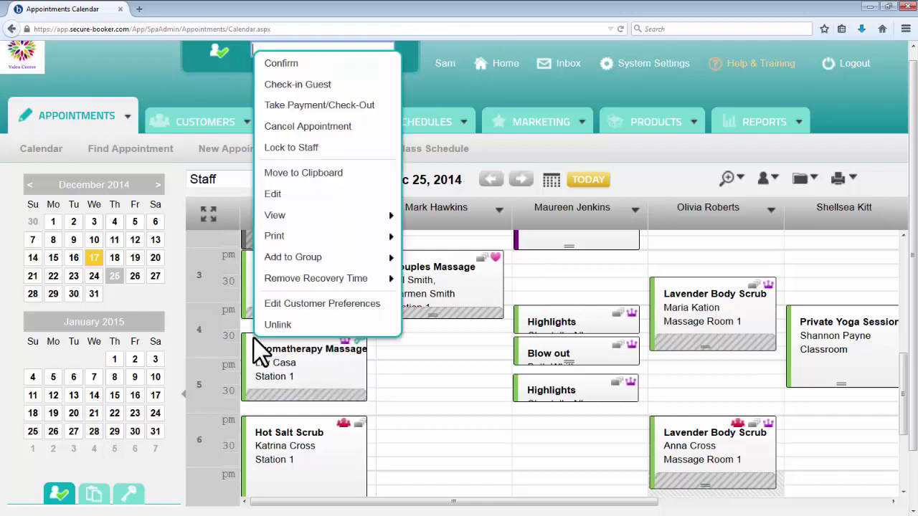
{"action": "left_click", "coordinate": [290, 331]}
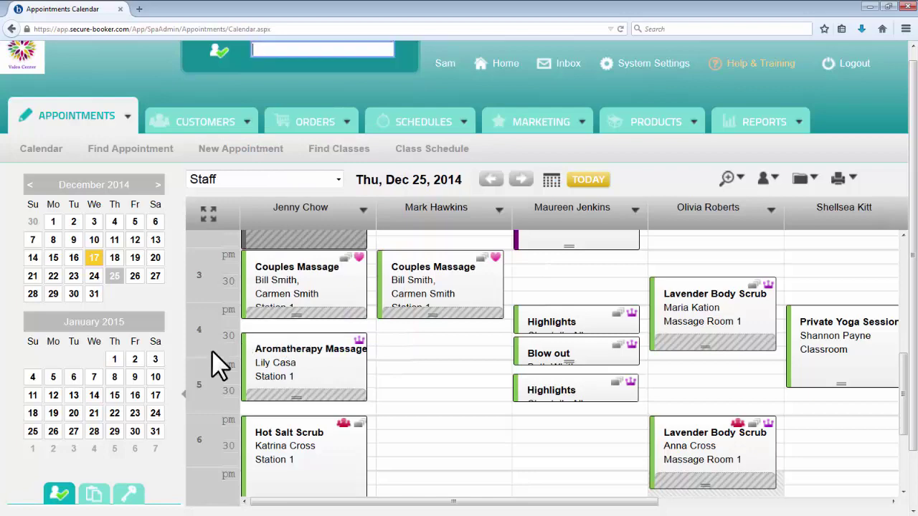
{"action": "scroll", "coordinate": [211, 350], "scroll_direction": "down", "scroll_amount": 2}
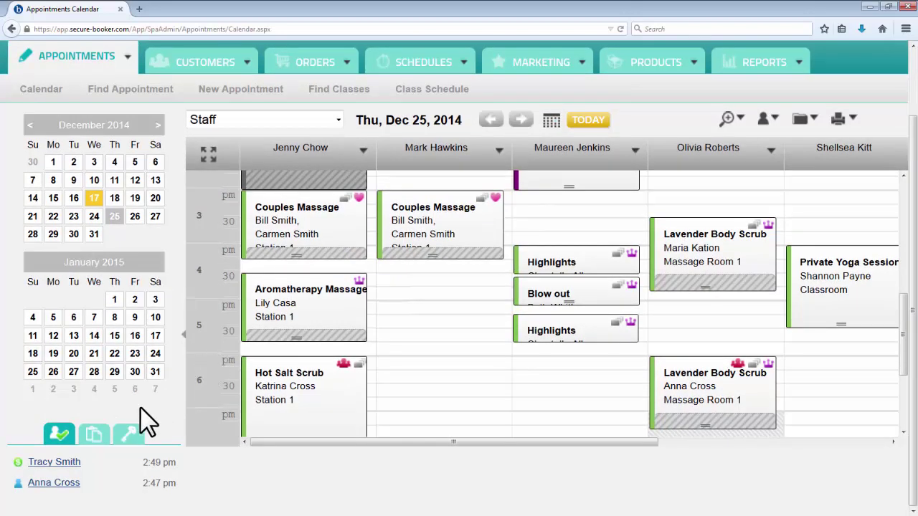
Step: Display the appointment icon legend and scroll through its entries
{"action": "left_click", "coordinate": [129, 443]}
{"action": "scroll", "coordinate": [178, 455], "scroll_direction": "down", "scroll_amount": 3}
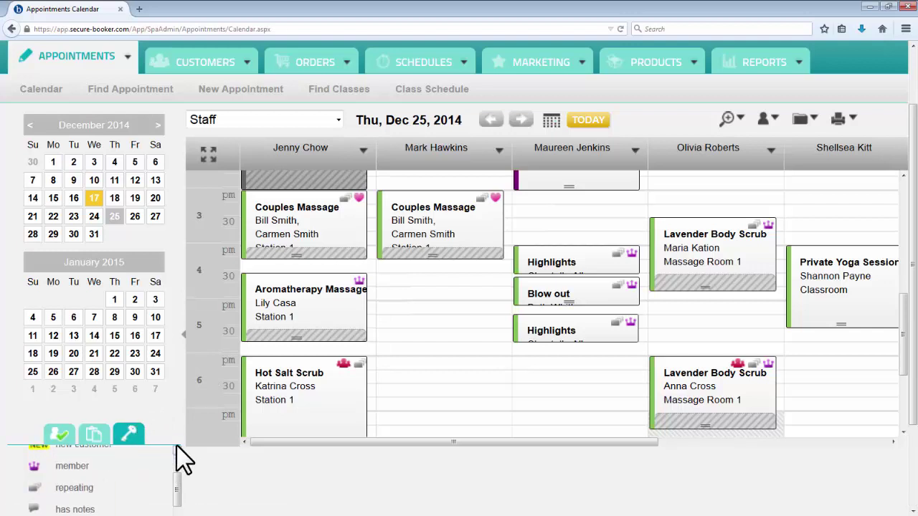
{"action": "scroll", "coordinate": [182, 459], "scroll_direction": "down", "scroll_amount": 2}
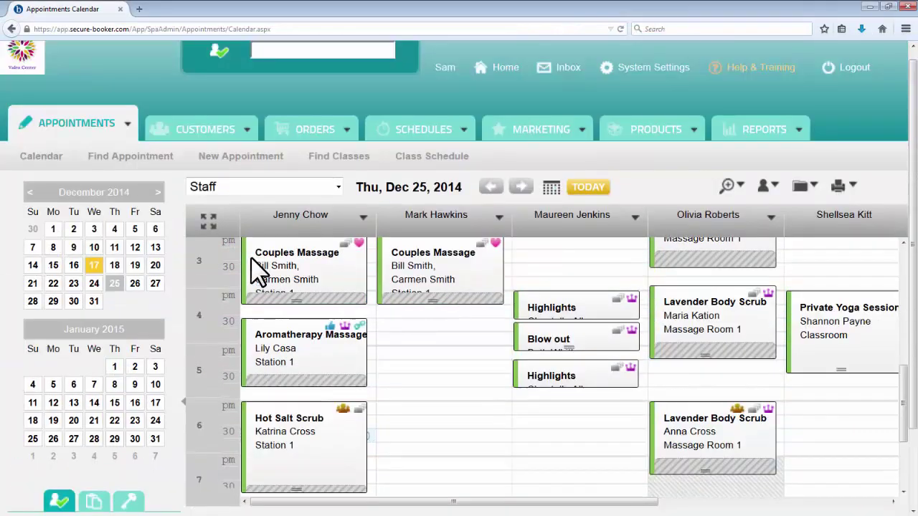
Step: Start checkout for the Aromatherapy Massage and apply the BOOKNOW newsletter discount
{"action": "right_click", "coordinate": [252, 260]}
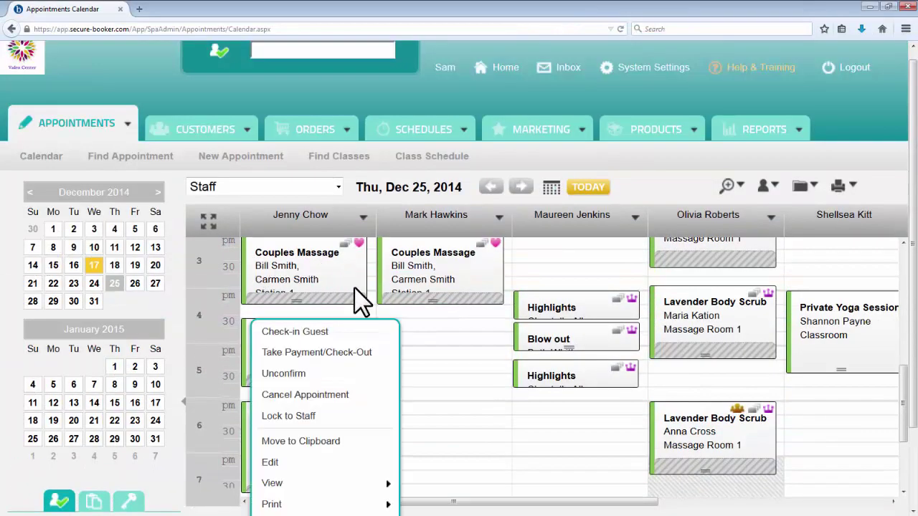
{"action": "left_click", "coordinate": [380, 367]}
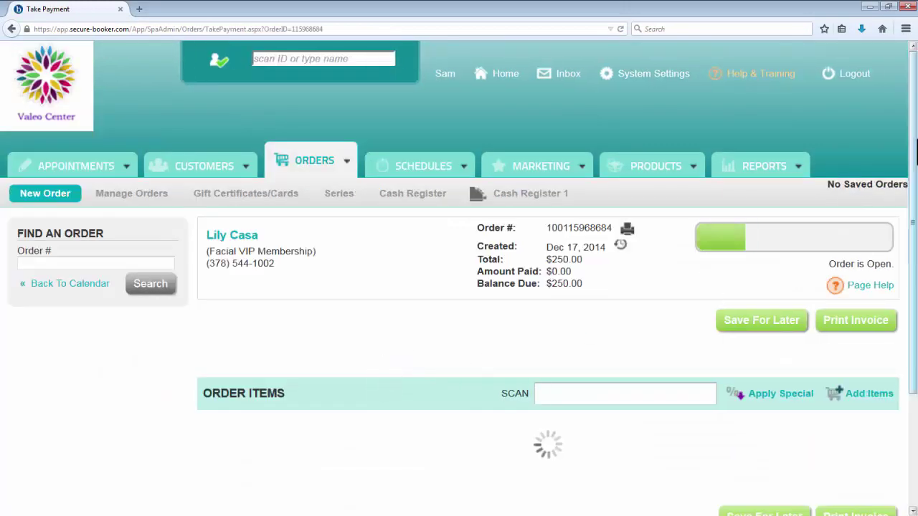
{"action": "scroll", "coordinate": [459, 278], "scroll_direction": "down", "scroll_amount": 5}
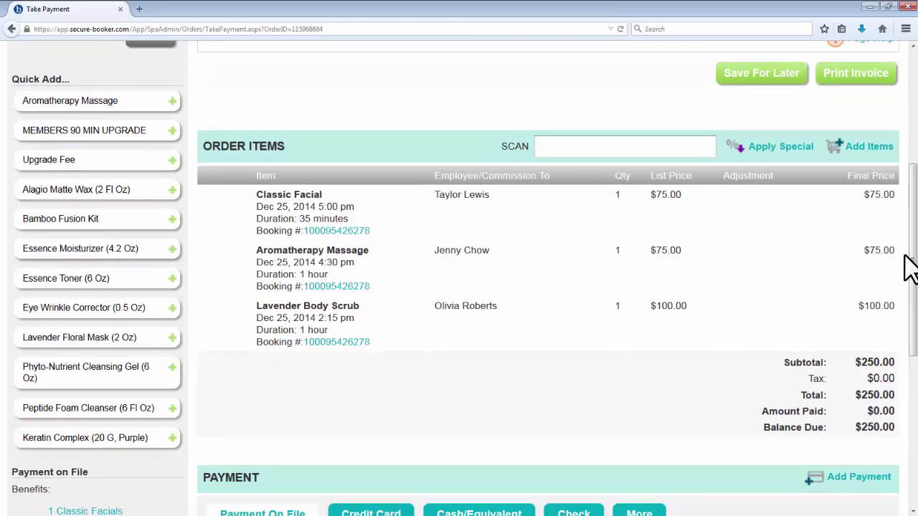
{"action": "left_click", "coordinate": [796, 150]}
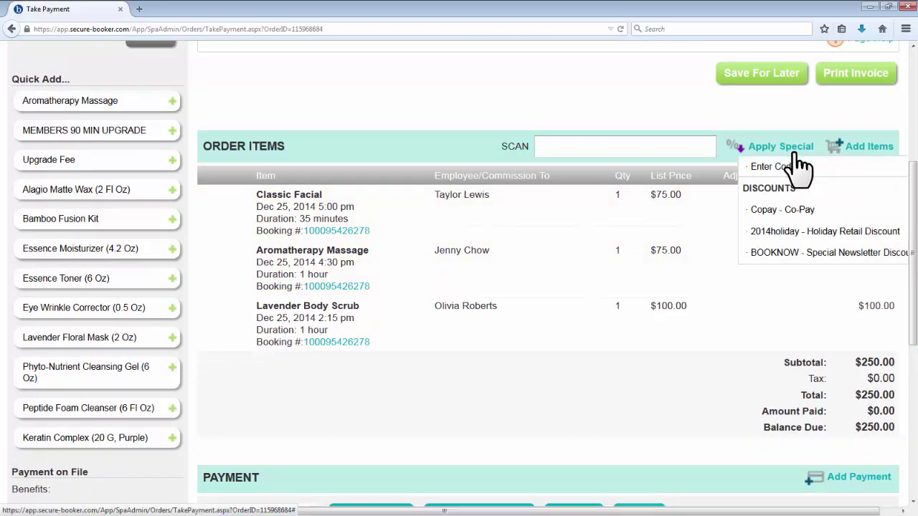
{"action": "left_click", "coordinate": [851, 254]}
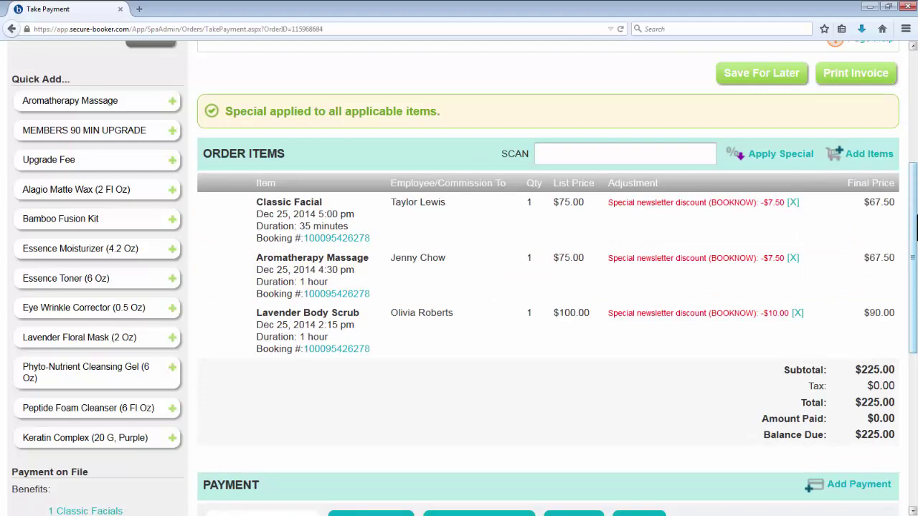
Step: Add a $10.00 tip credited to the massage therapist to the order
{"action": "left_click", "coordinate": [868, 153]}
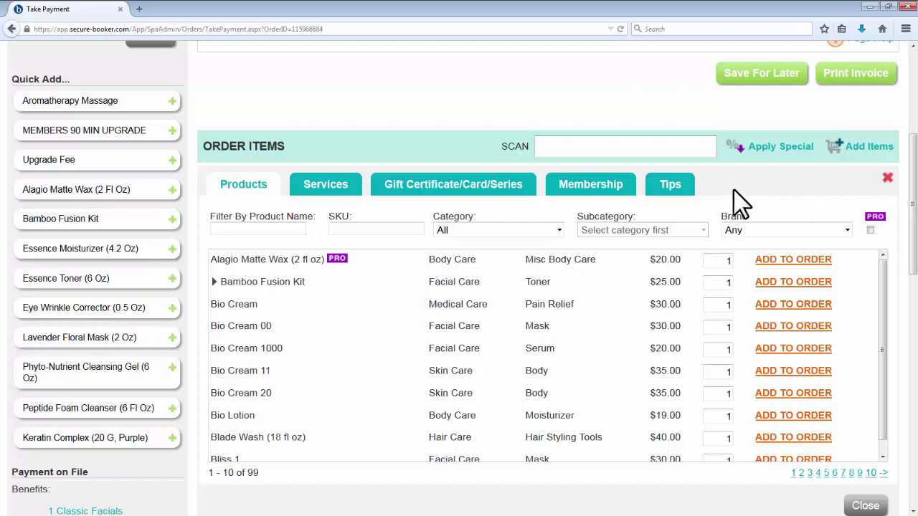
{"action": "left_click", "coordinate": [671, 192]}
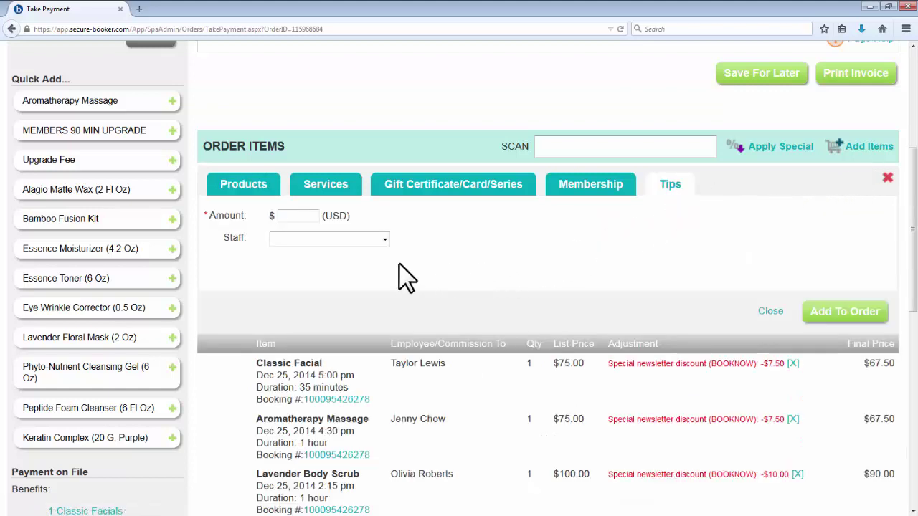
{"action": "type", "text": "10"}
{"action": "left_click", "coordinate": [349, 240]}
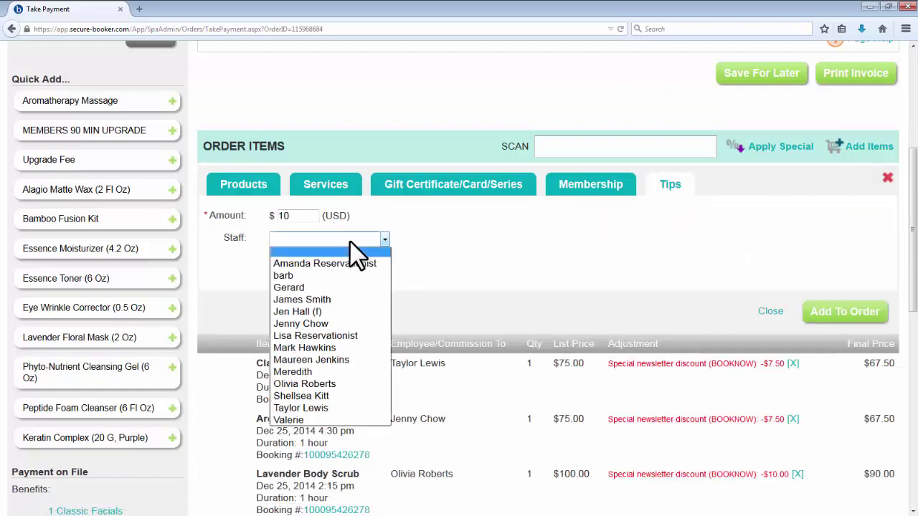
{"action": "left_click", "coordinate": [343, 323]}
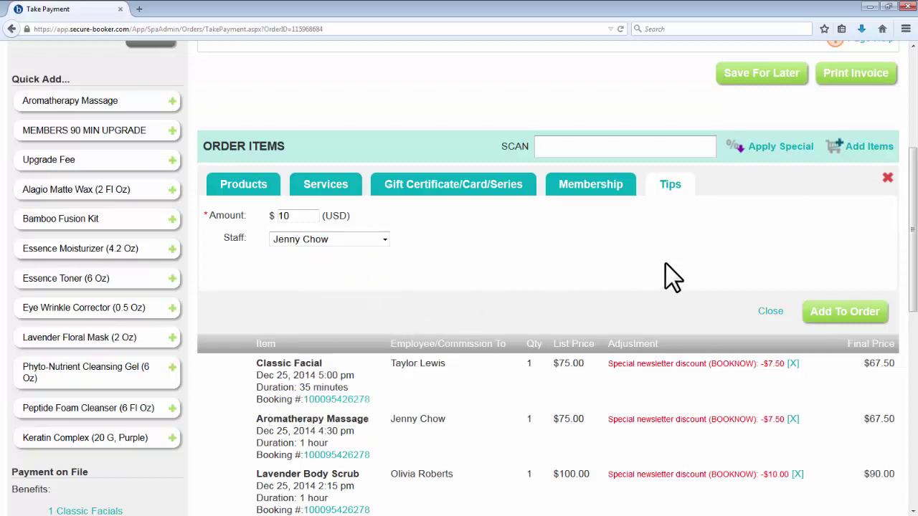
{"action": "left_click", "coordinate": [818, 313]}
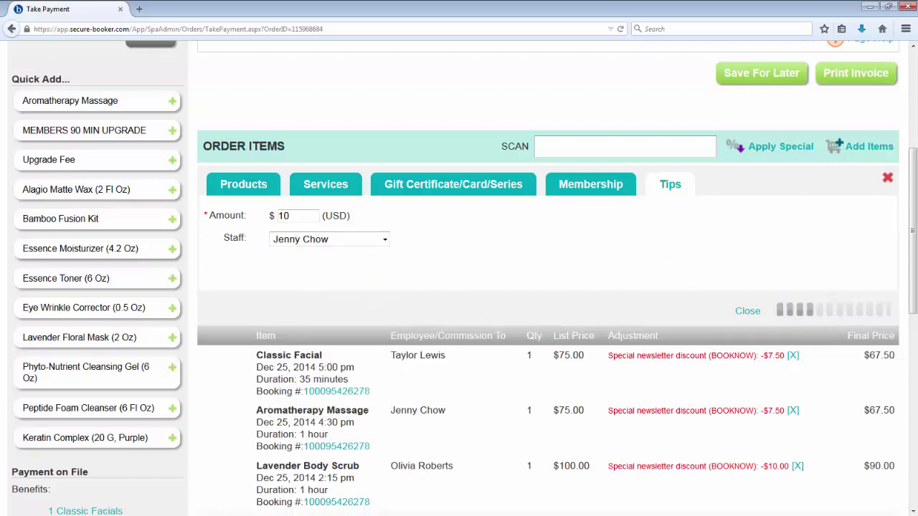
{"action": "left_click", "coordinate": [887, 178]}
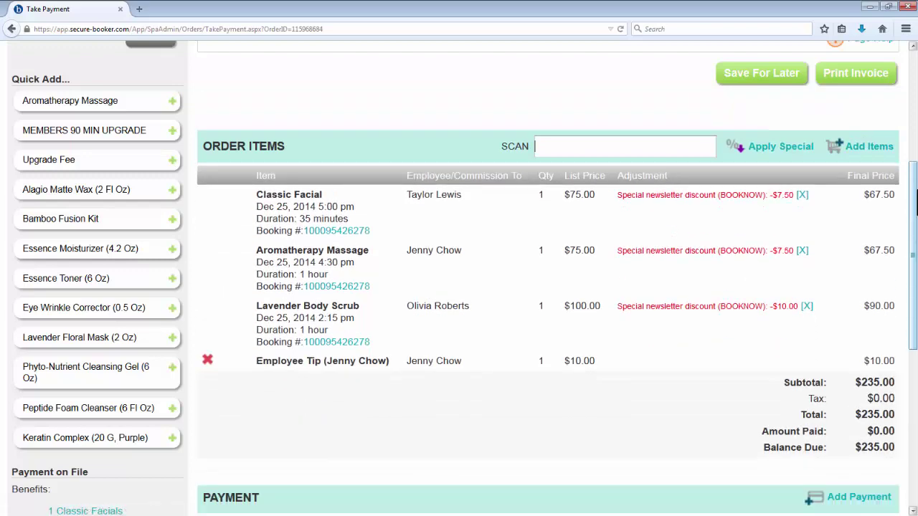
{"action": "left_click_drag", "start_coordinate": [915, 203], "coordinate": [916, 215]}
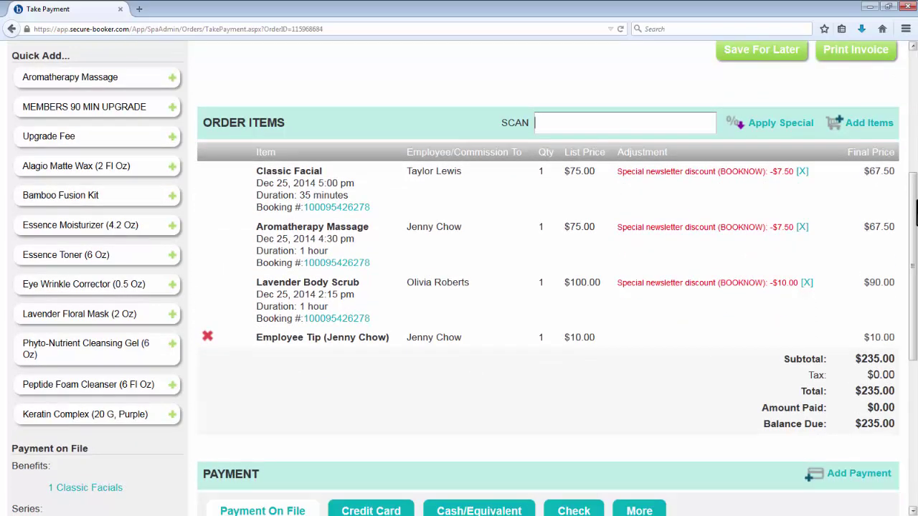
Step: Remove the BOOKNOW discount from the Classic Facial and delete the $10.00 employee tip
{"action": "left_click", "coordinate": [792, 186]}
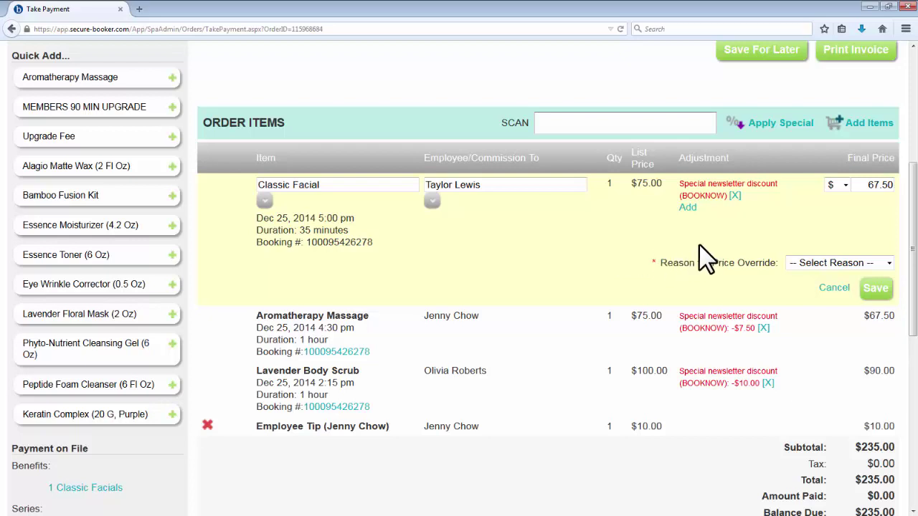
{"action": "left_click", "coordinate": [735, 195]}
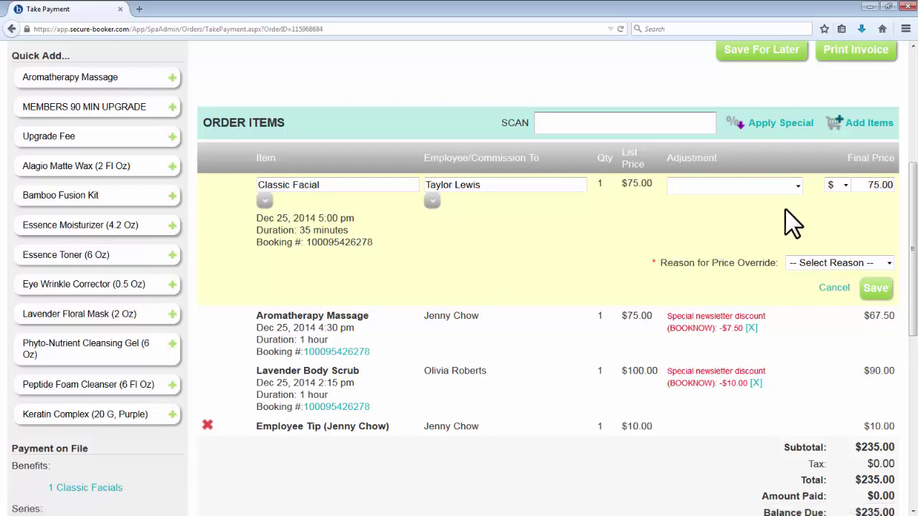
{"action": "left_click", "coordinate": [874, 290]}
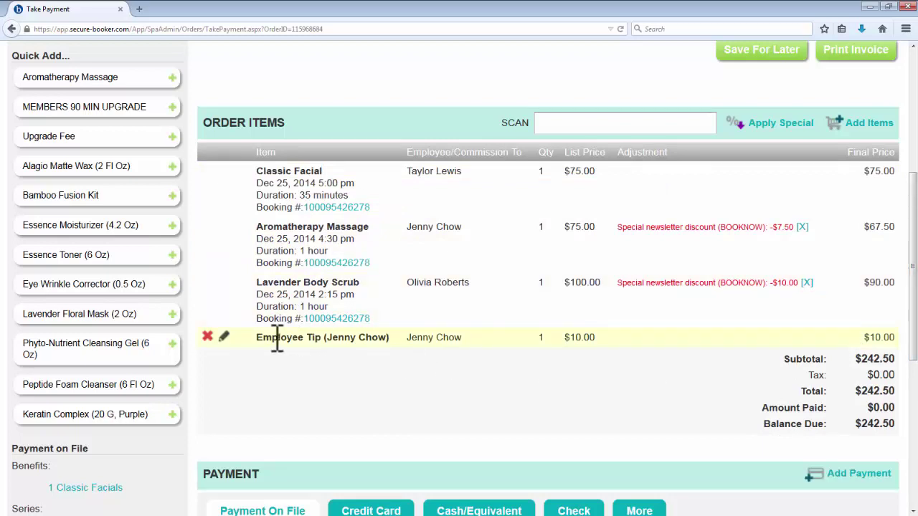
{"action": "left_click", "coordinate": [207, 336]}
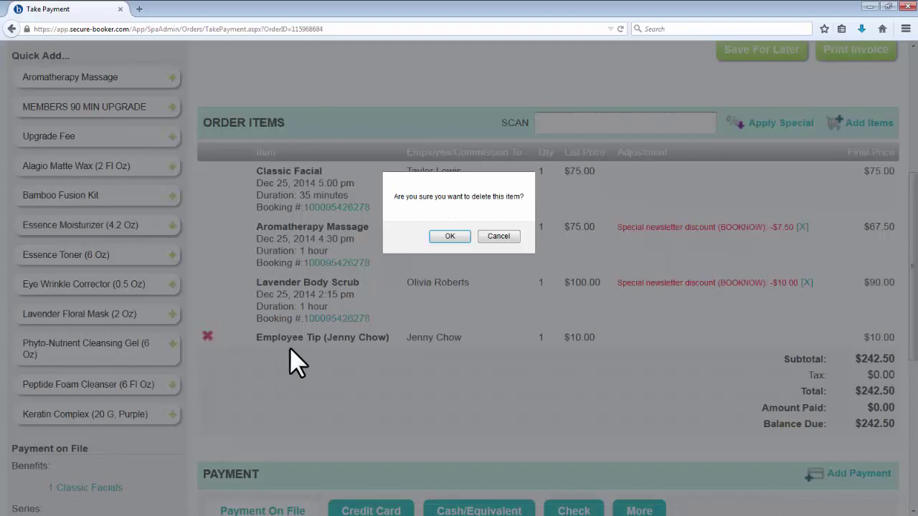
{"action": "left_click", "coordinate": [448, 237]}
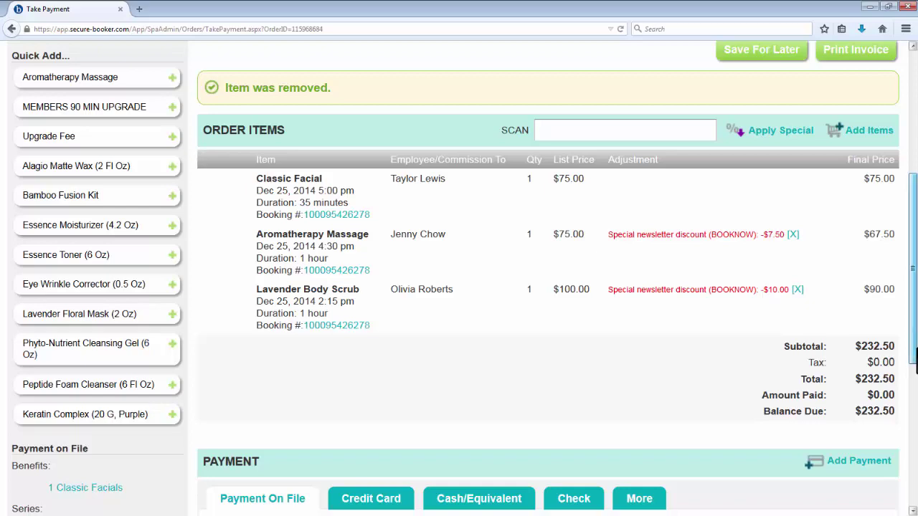
Step: Apply the 5 Aromatherapy Massages series and the Classic Facials membership benefit as payments
{"action": "left_click_drag", "start_coordinate": [916, 359], "coordinate": [916, 446]}
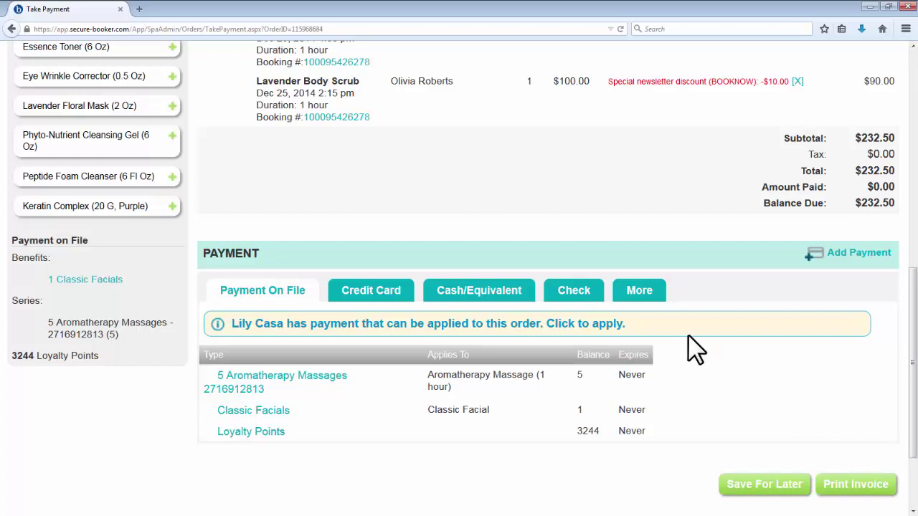
{"action": "left_click", "coordinate": [658, 294]}
{"action": "left_click", "coordinate": [317, 381]}
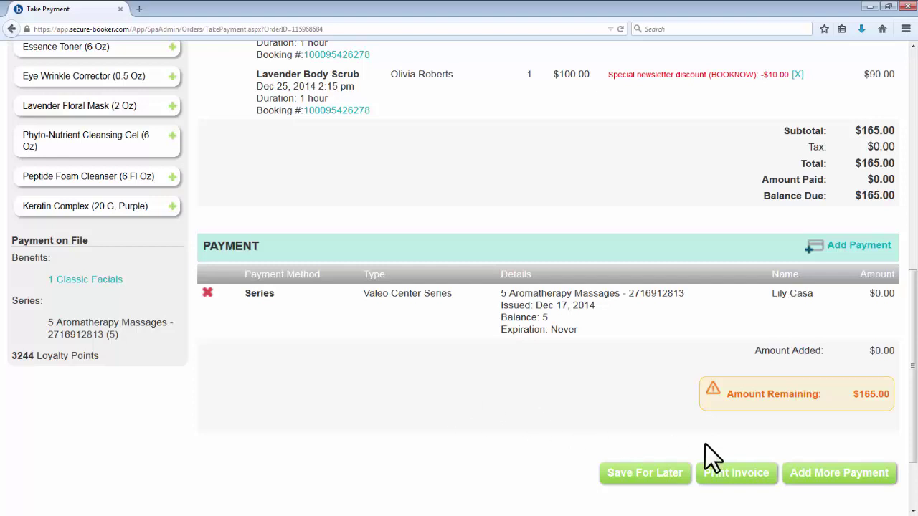
{"action": "left_click", "coordinate": [817, 475]}
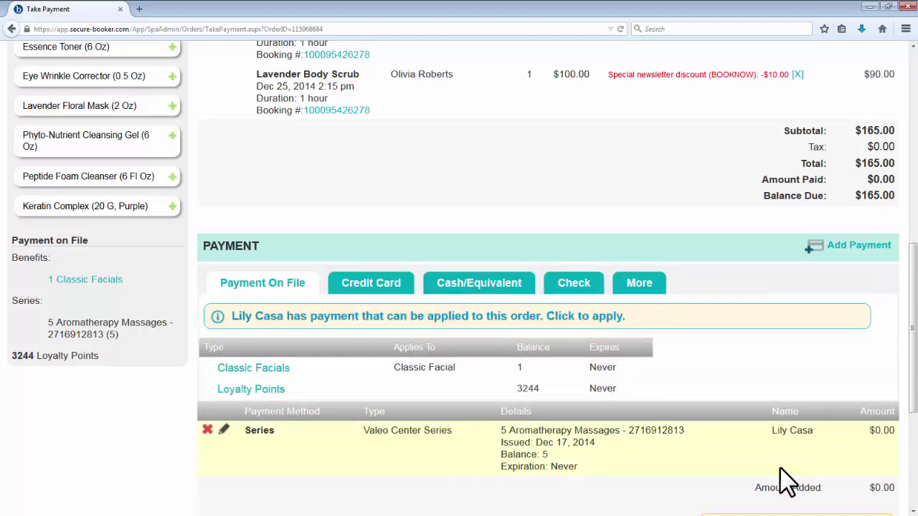
{"action": "left_click", "coordinate": [287, 371]}
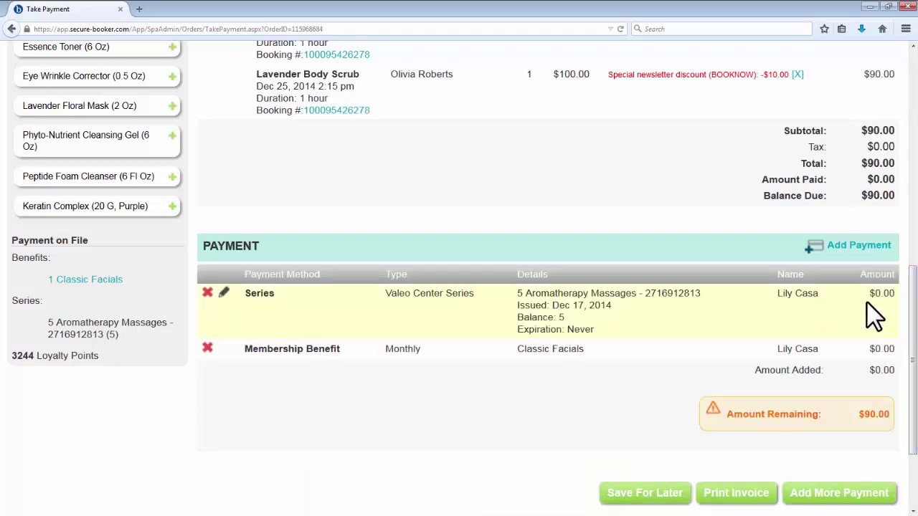
{"action": "left_click", "coordinate": [836, 494]}
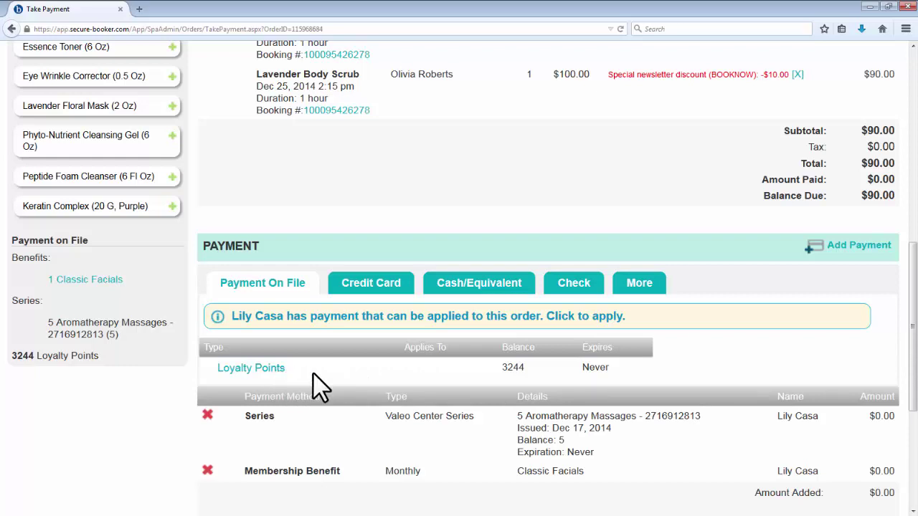
Step: Add a Benefits/Points payment redeeming 3000 loyalty points for $30.00
{"action": "left_click", "coordinate": [639, 302]}
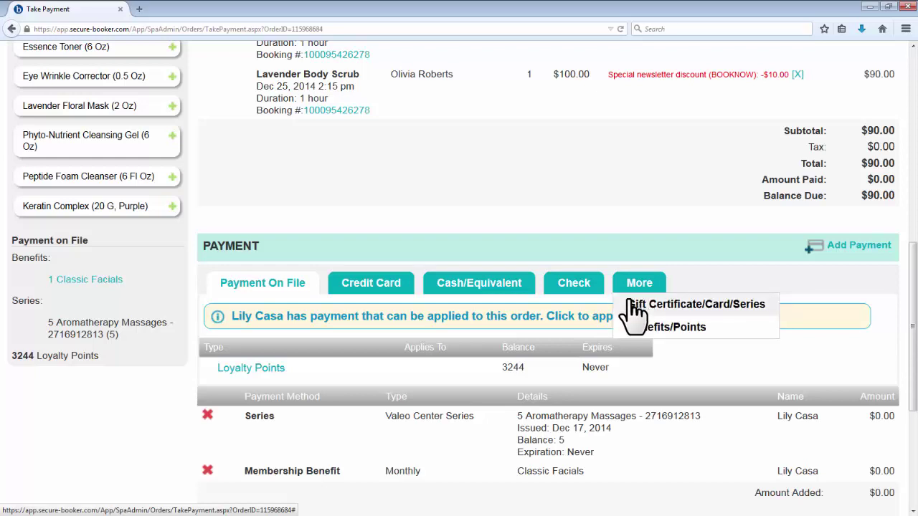
{"action": "left_click", "coordinate": [624, 332]}
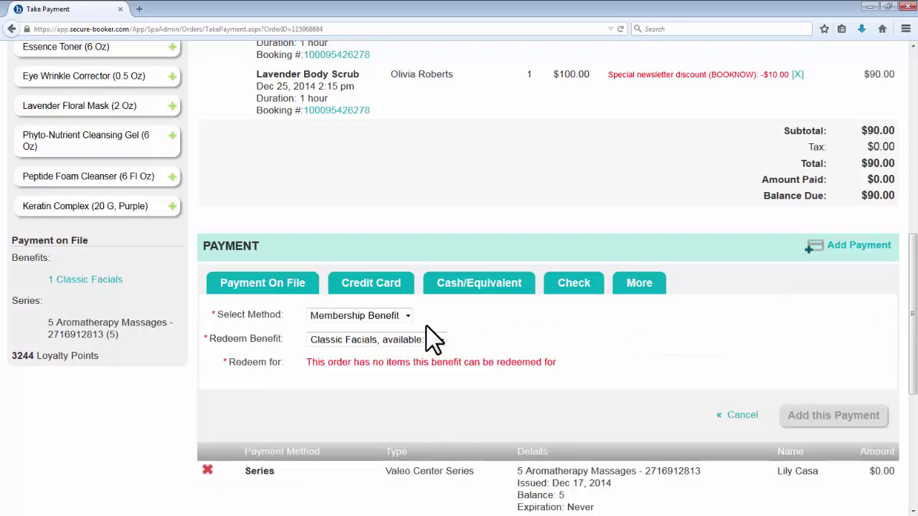
{"action": "left_click", "coordinate": [403, 320]}
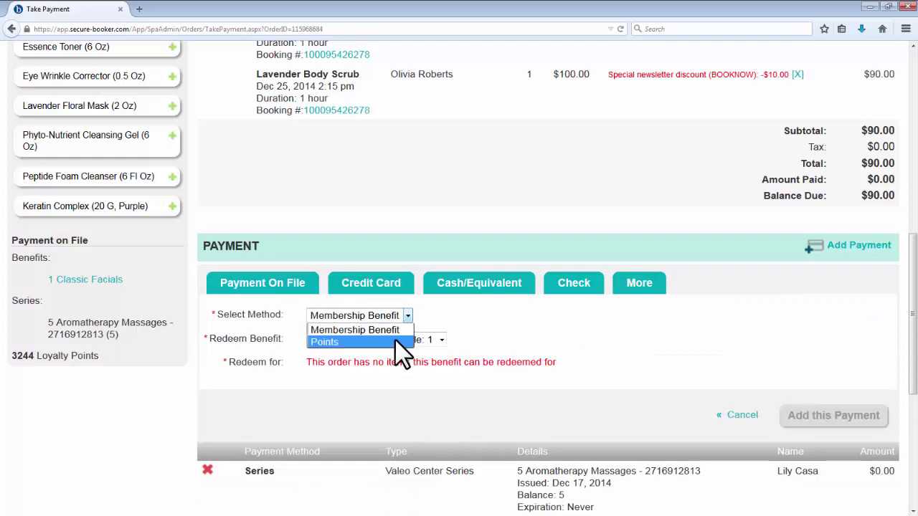
{"action": "left_click", "coordinate": [394, 340]}
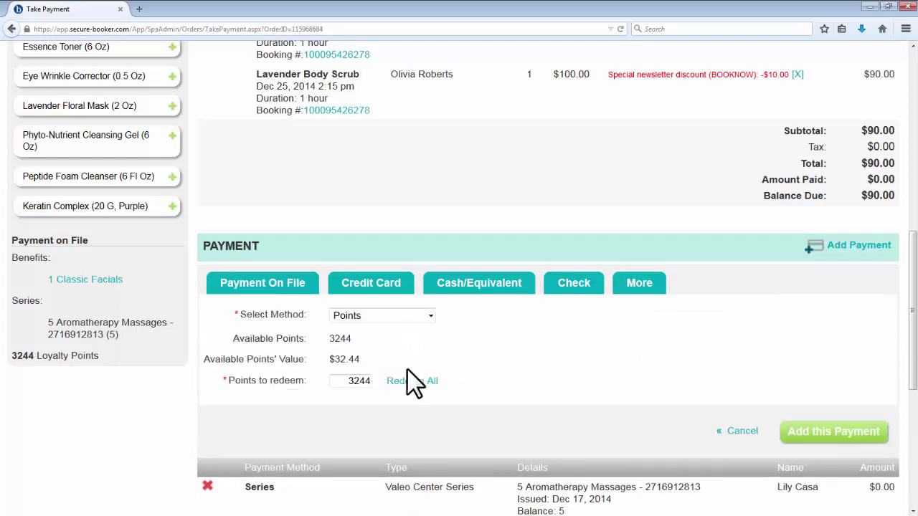
{"action": "left_click_drag", "start_coordinate": [351, 382], "coordinate": [419, 393]}
{"action": "type", "text": "3000"}
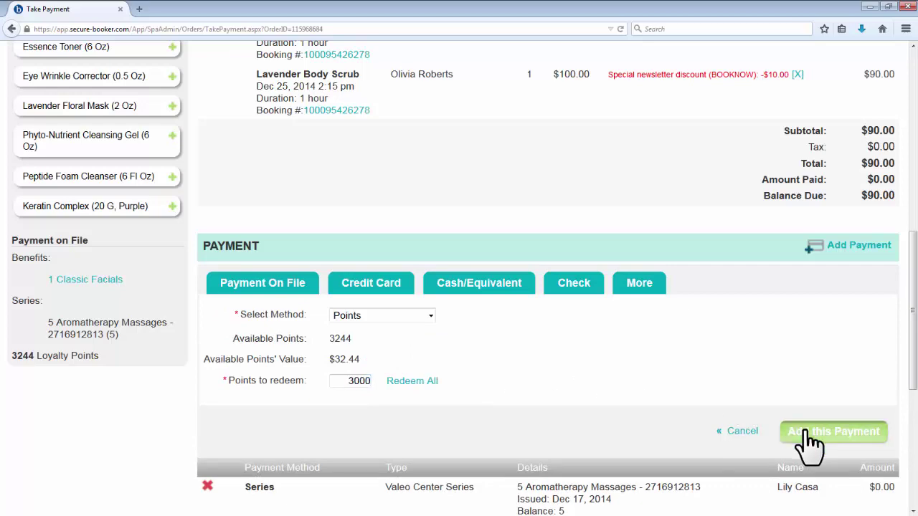
{"action": "left_click", "coordinate": [807, 432]}
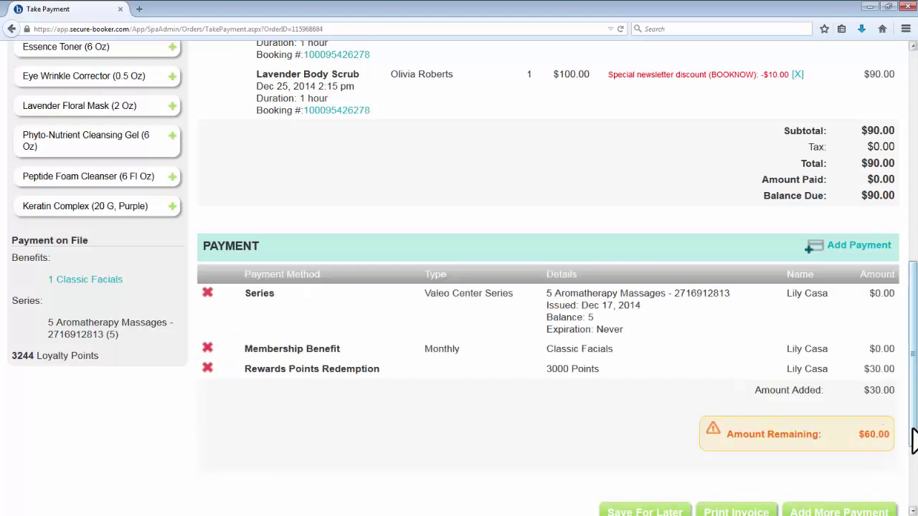
{"action": "scroll", "coordinate": [915, 439], "scroll_direction": "down", "scroll_amount": 2}
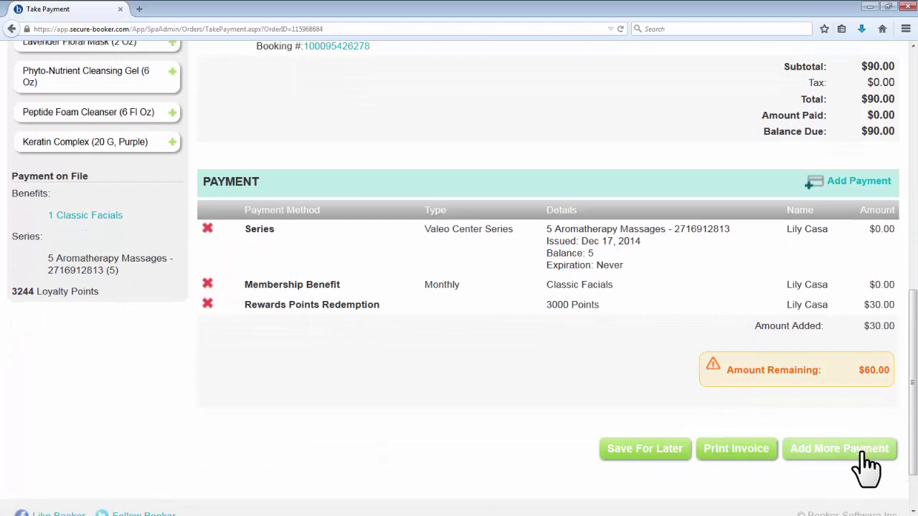
{"action": "left_click", "coordinate": [865, 451]}
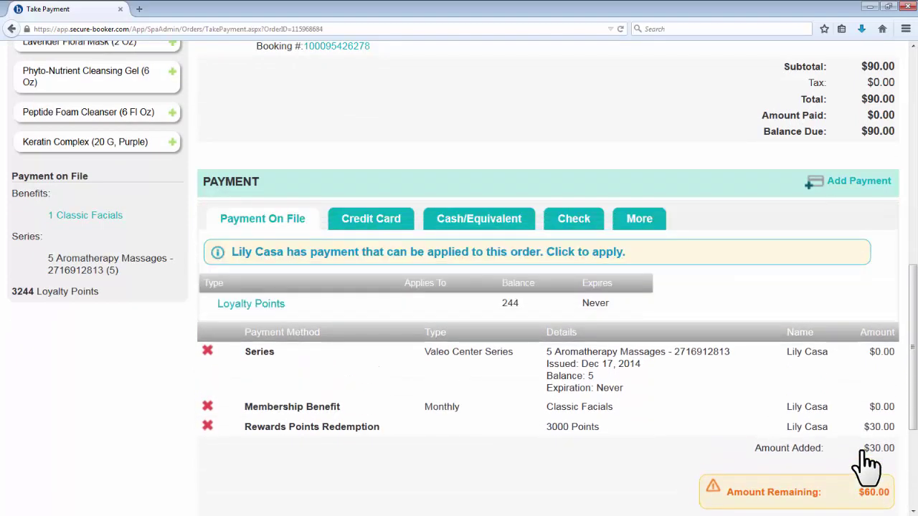
Step: Add a $60.00 American Express credit card payment to the order
{"action": "left_click", "coordinate": [639, 219]}
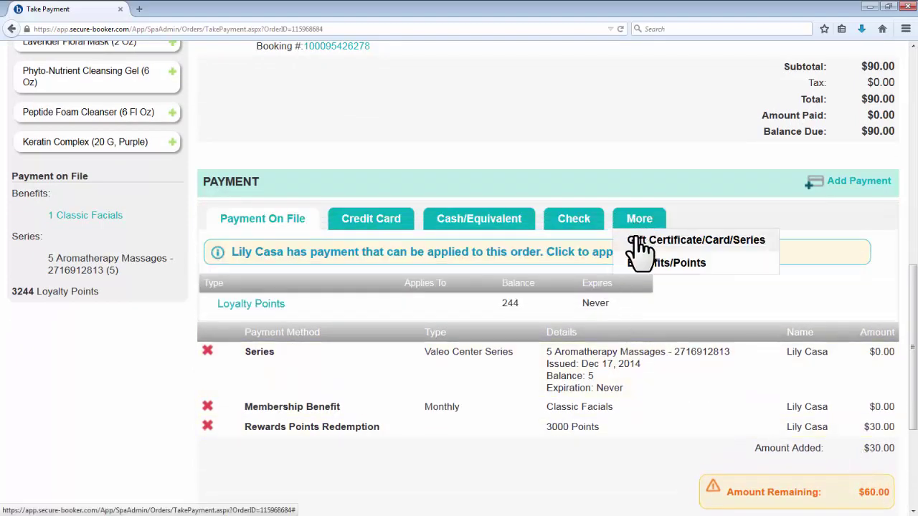
{"action": "left_click", "coordinate": [635, 240]}
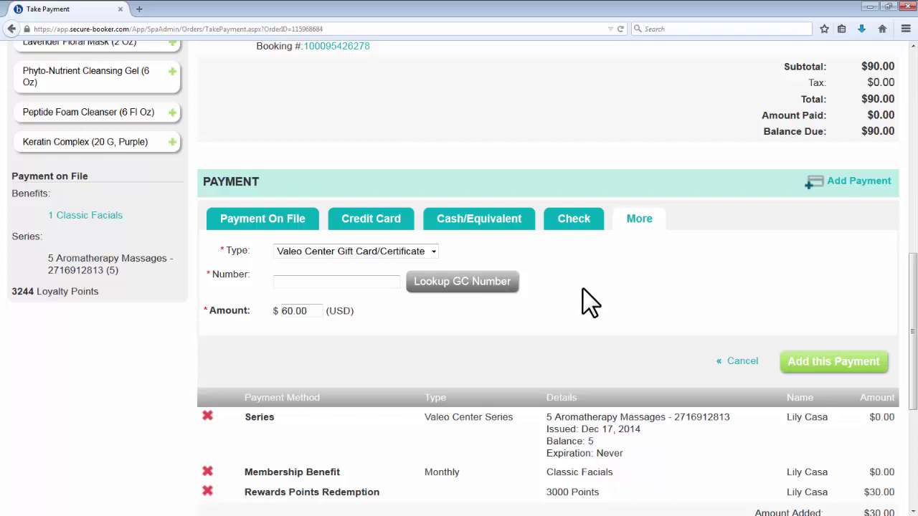
{"action": "left_click", "coordinate": [382, 224]}
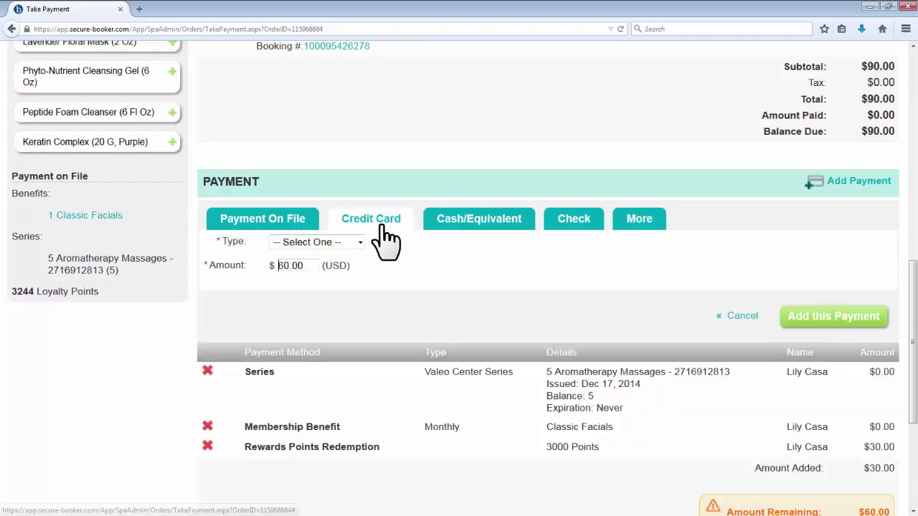
{"action": "left_click", "coordinate": [359, 242]}
{"action": "left_click", "coordinate": [346, 263]}
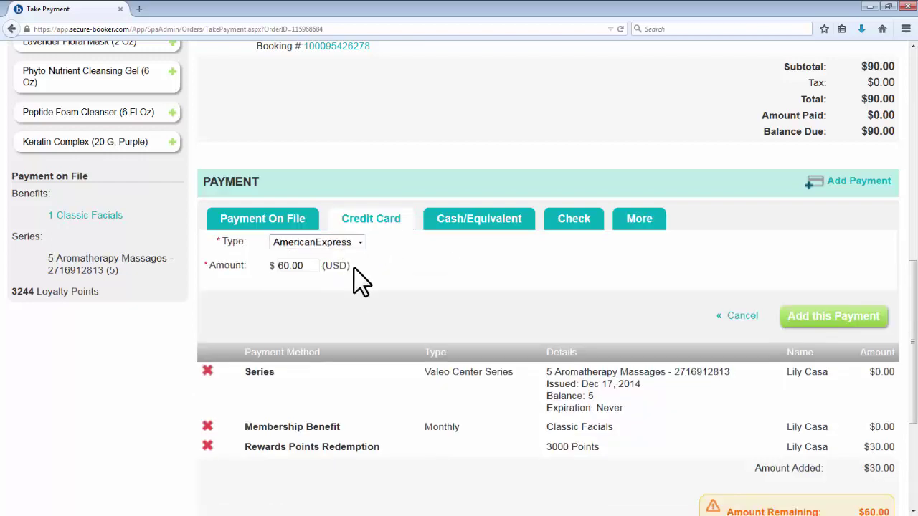
{"action": "left_click", "coordinate": [836, 327]}
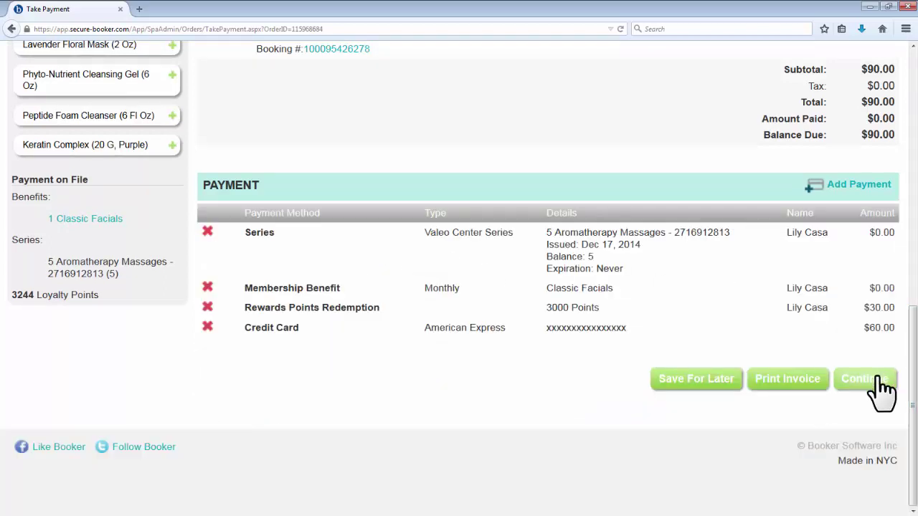
{"action": "left_click", "coordinate": [881, 387]}
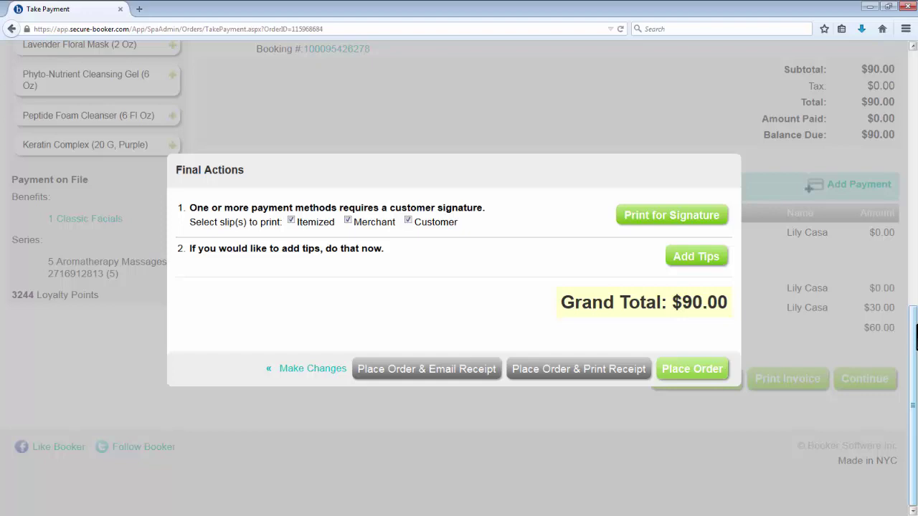
Step: Add a $30 dollar tip paid by credit card and place the $120.00 order
{"action": "left_click", "coordinate": [710, 272]}
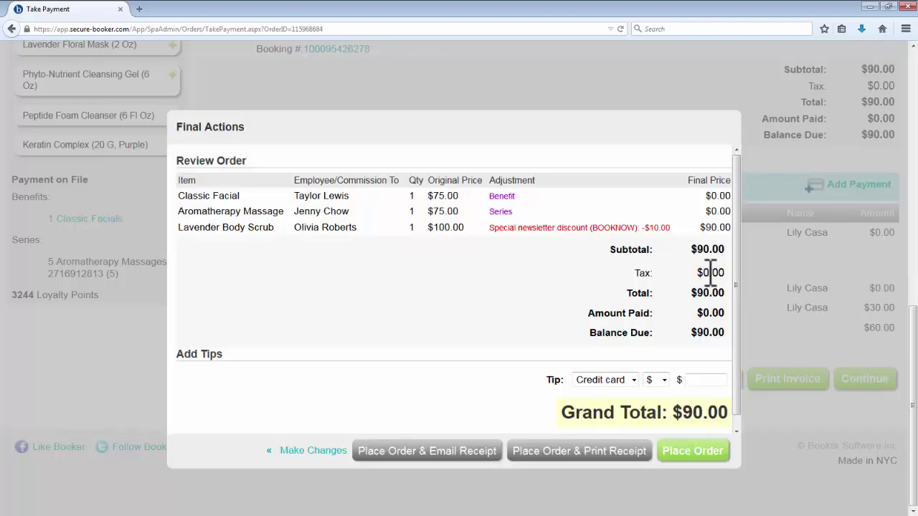
{"action": "left_click", "coordinate": [664, 382]}
{"action": "left_click", "coordinate": [650, 394]}
{"action": "left_click", "coordinate": [688, 380]}
{"action": "type", "text": "30"}
{"action": "left_click", "coordinate": [740, 412]}
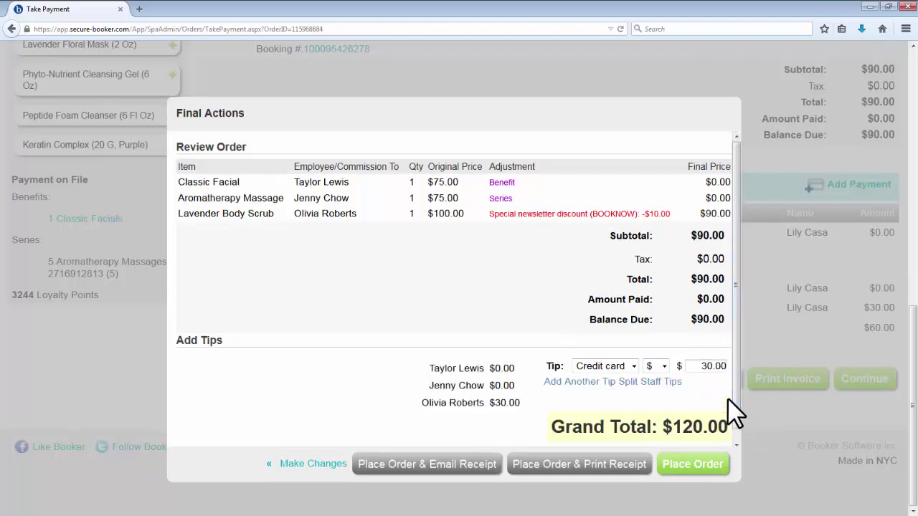
{"action": "left_click", "coordinate": [636, 368]}
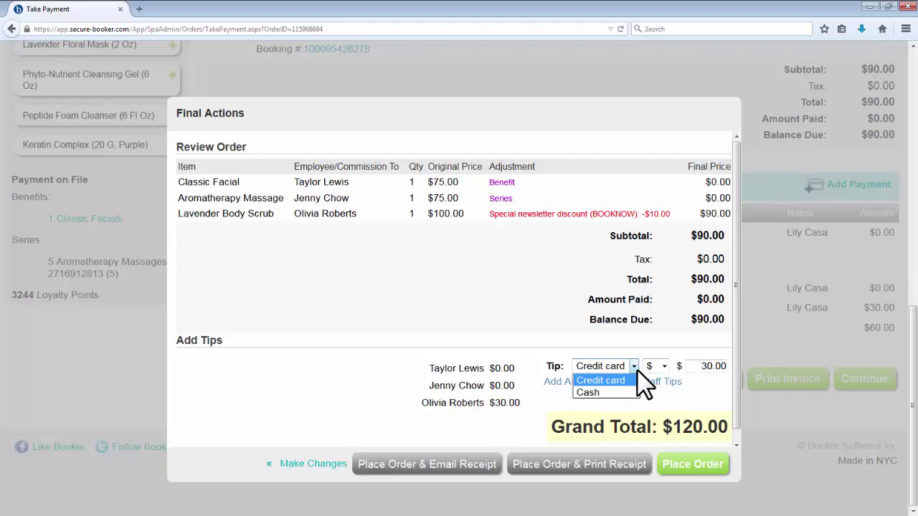
{"action": "left_click", "coordinate": [637, 369]}
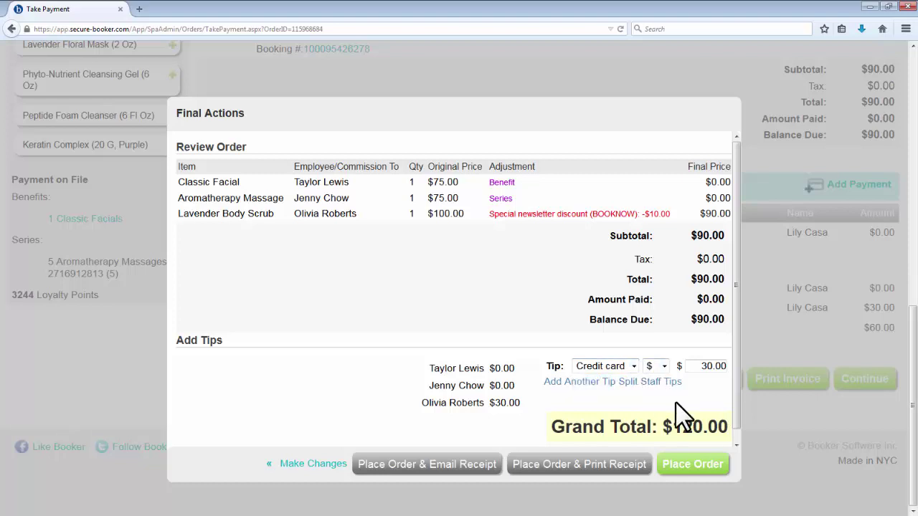
{"action": "left_click", "coordinate": [684, 466]}
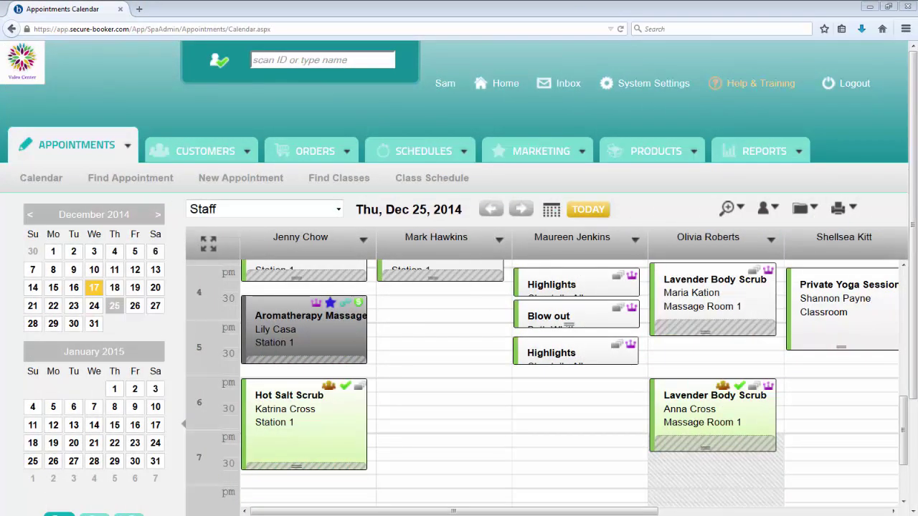
Step: Check out the entire Lavender Body Scrub appointment group, showing $300.00 due
{"action": "right_click", "coordinate": [661, 403]}
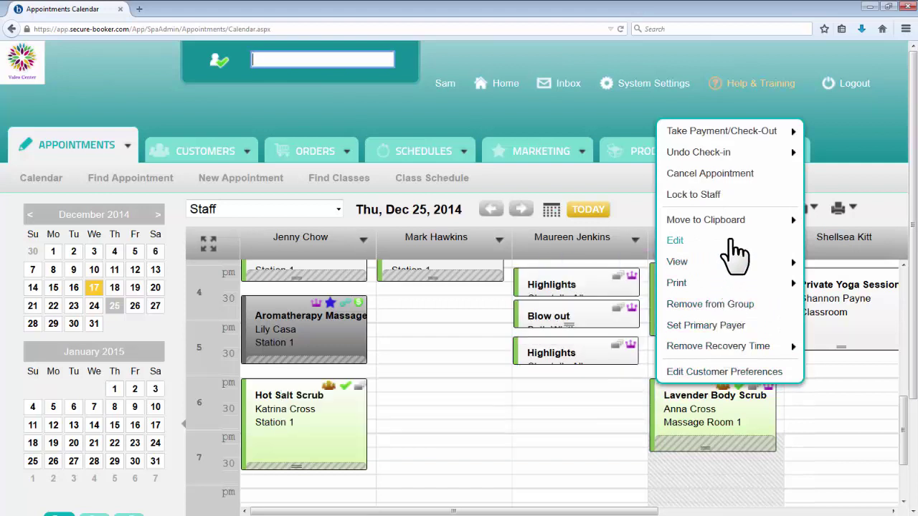
{"action": "mouse_move", "coordinate": [731, 137]}
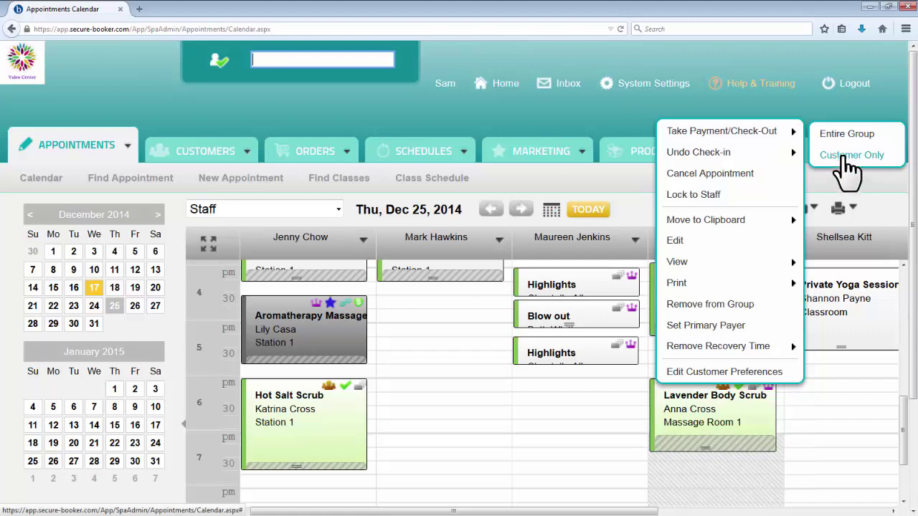
{"action": "left_click", "coordinate": [845, 136]}
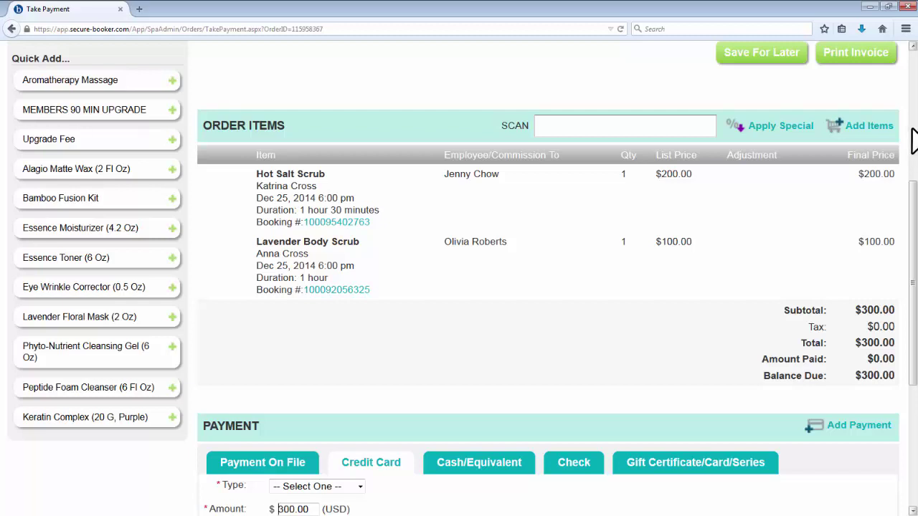
Step: Sell the 4 Hot Salt Scrubs series at $160.00 on this order
{"action": "left_click", "coordinate": [865, 138]}
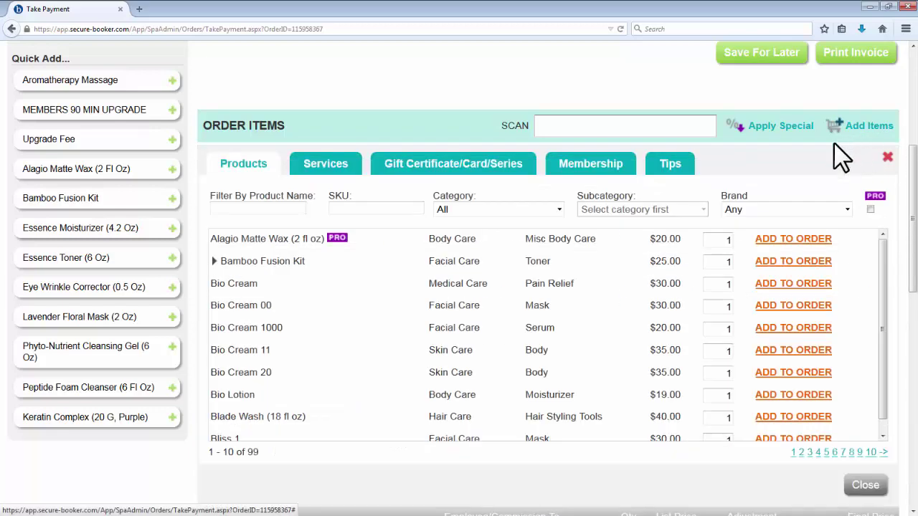
{"action": "left_click", "coordinate": [494, 173]}
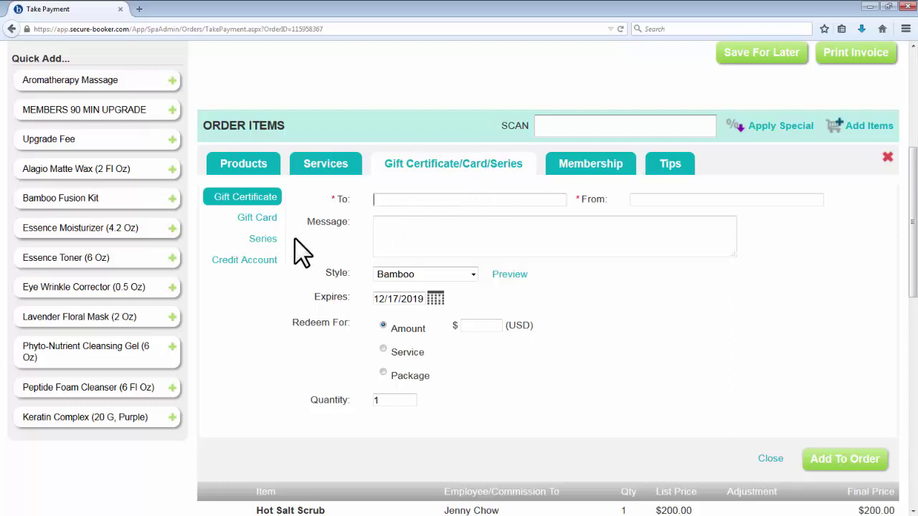
{"action": "left_click", "coordinate": [262, 239]}
{"action": "left_click", "coordinate": [366, 218]}
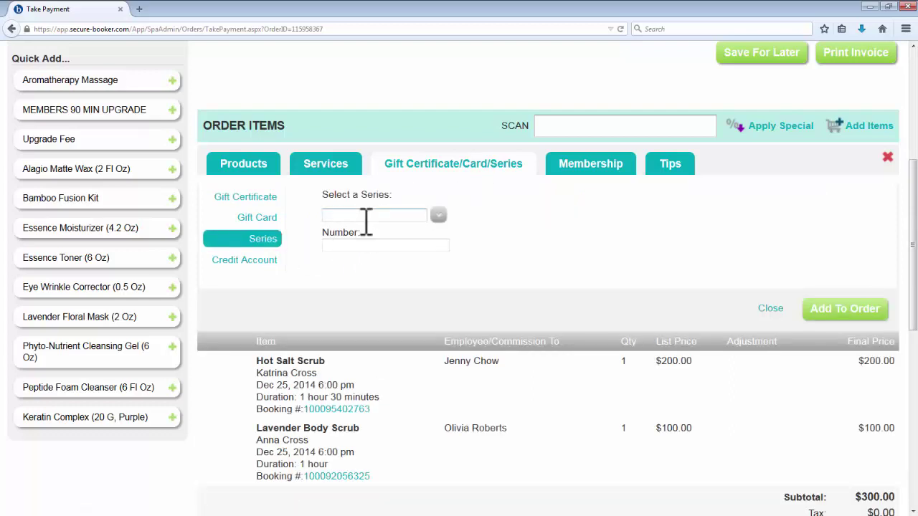
{"action": "left_click", "coordinate": [438, 215]}
{"action": "scroll", "coordinate": [428, 296], "scroll_direction": "down", "scroll_amount": 2}
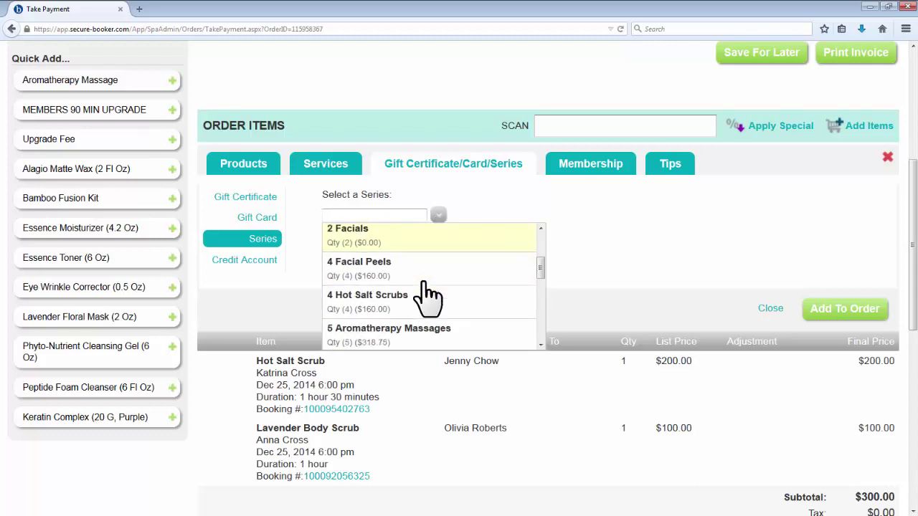
{"action": "left_click", "coordinate": [428, 301]}
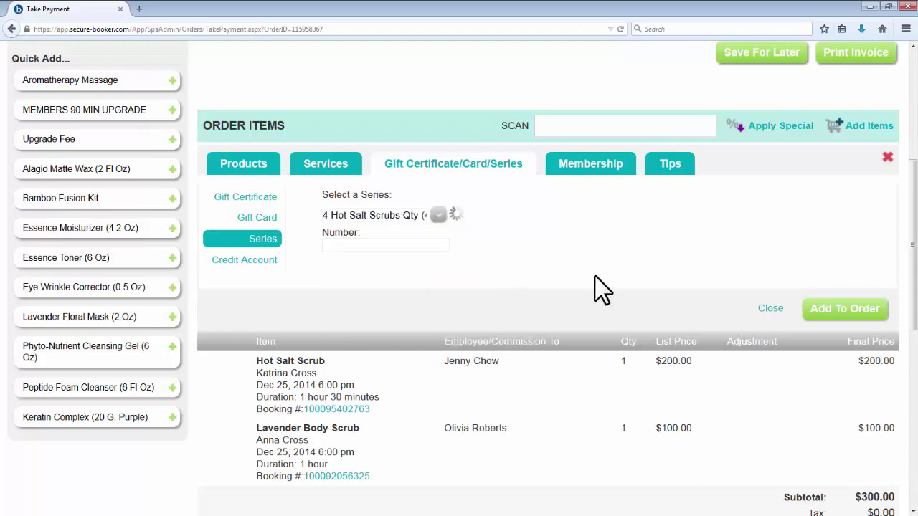
{"action": "left_click", "coordinate": [840, 310]}
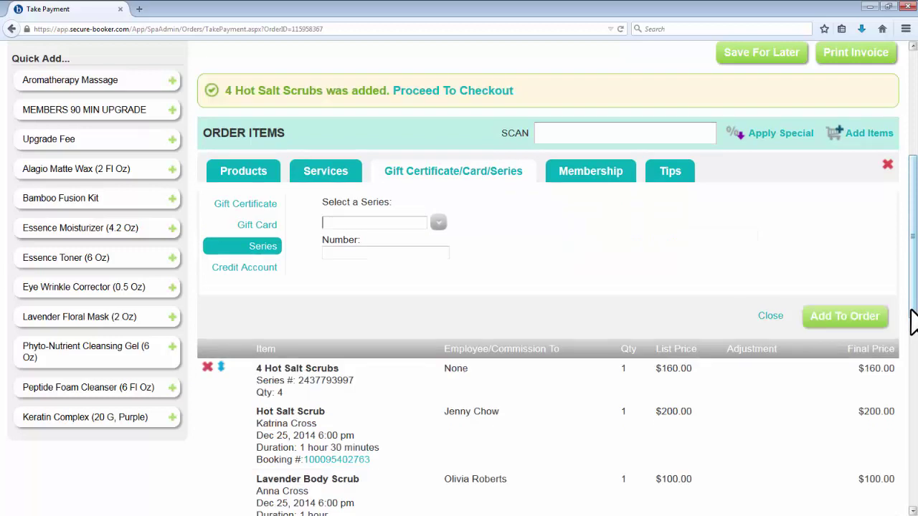
{"action": "left_click", "coordinate": [760, 315]}
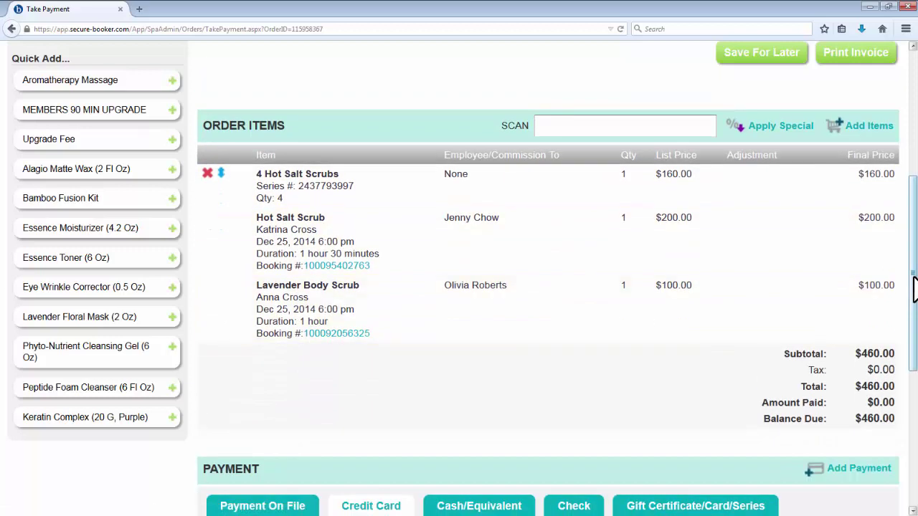
Step: Apply the series to the Hot Salt Scrub and add a $260.00 American Express payment
{"action": "left_click", "coordinate": [221, 174]}
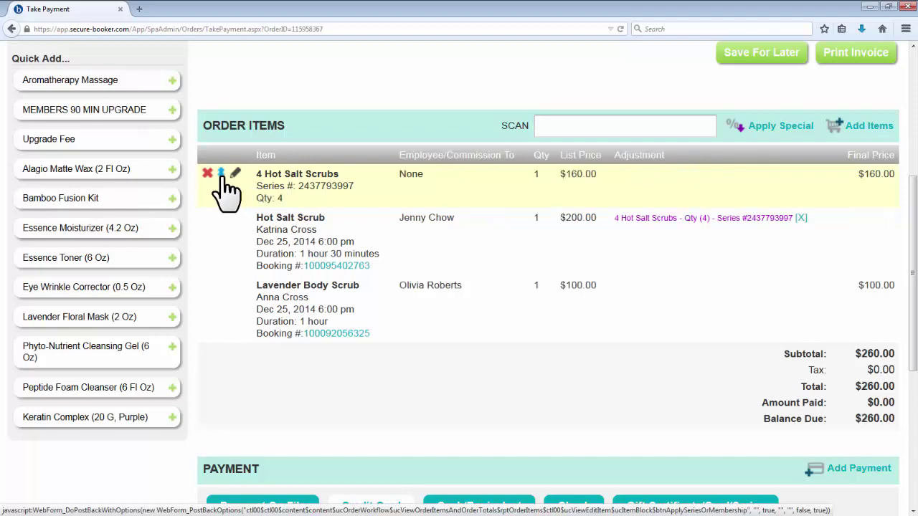
{"action": "scroll", "coordinate": [447, 246], "scroll_direction": "down", "scroll_amount": 5}
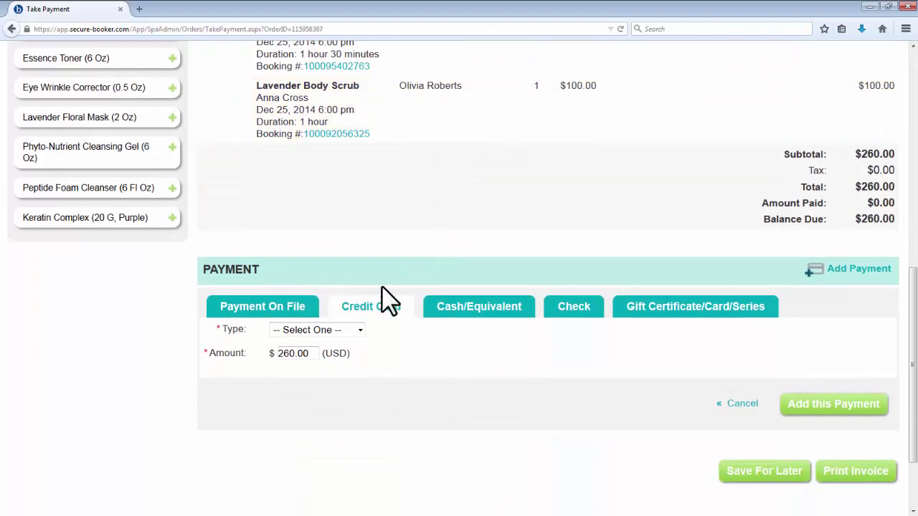
{"action": "left_click", "coordinate": [357, 331]}
{"action": "left_click", "coordinate": [355, 355]}
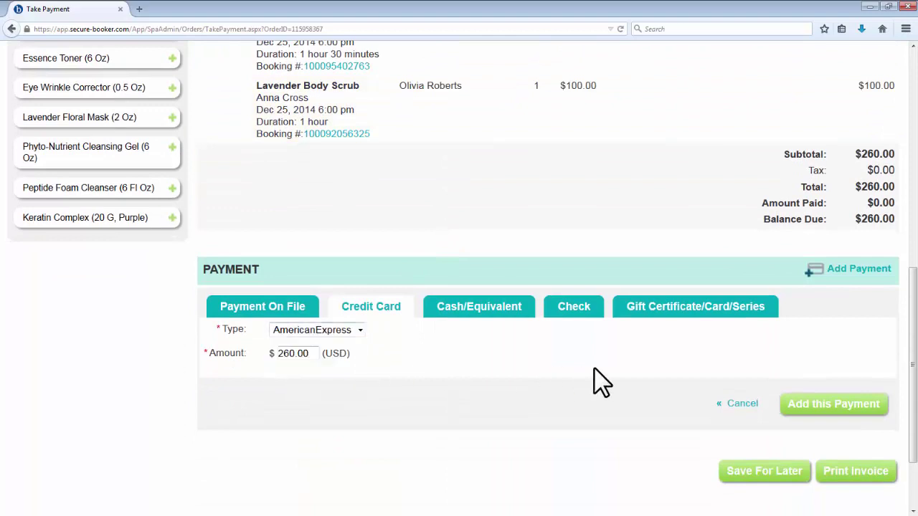
{"action": "left_click", "coordinate": [838, 405]}
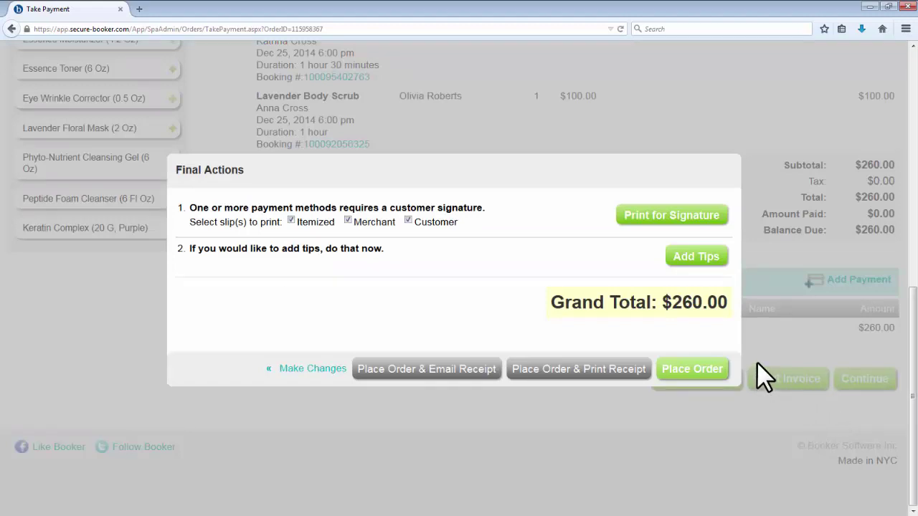
Step: Add a $20.00 tip to the order
{"action": "left_click", "coordinate": [718, 261]}
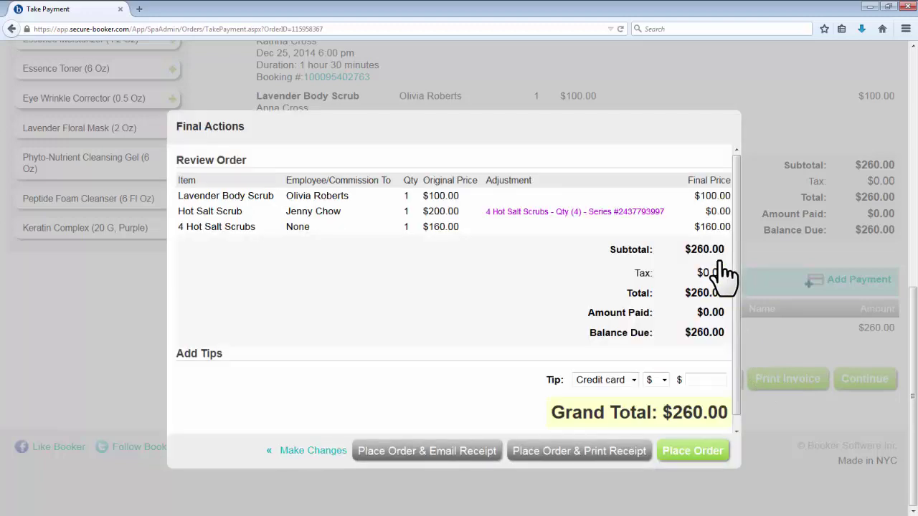
{"action": "left_click", "coordinate": [725, 379]}
{"action": "type", "text": "20"}
{"action": "left_click", "coordinate": [726, 404]}
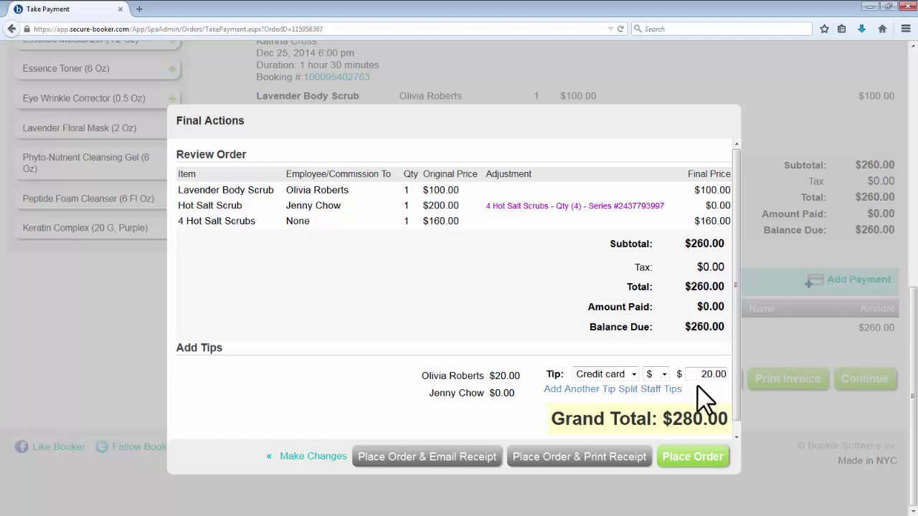
Step: Split the tip 10 and 10 between the two therapists and place the $280.00 order
{"action": "left_click", "coordinate": [660, 389]}
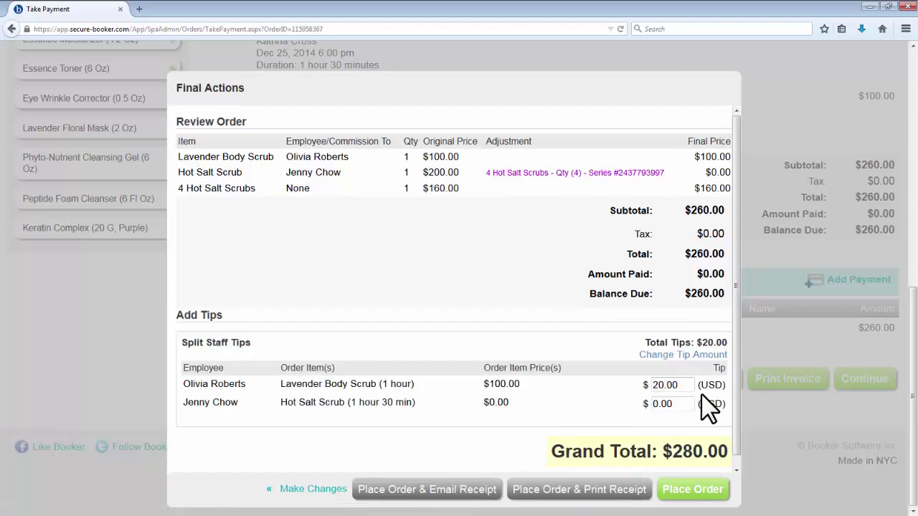
{"action": "left_click", "coordinate": [666, 385]}
{"action": "type", "text": "10"}
{"action": "left_click", "coordinate": [677, 403]}
{"action": "type", "text": "10"}
{"action": "left_click", "coordinate": [688, 489]}
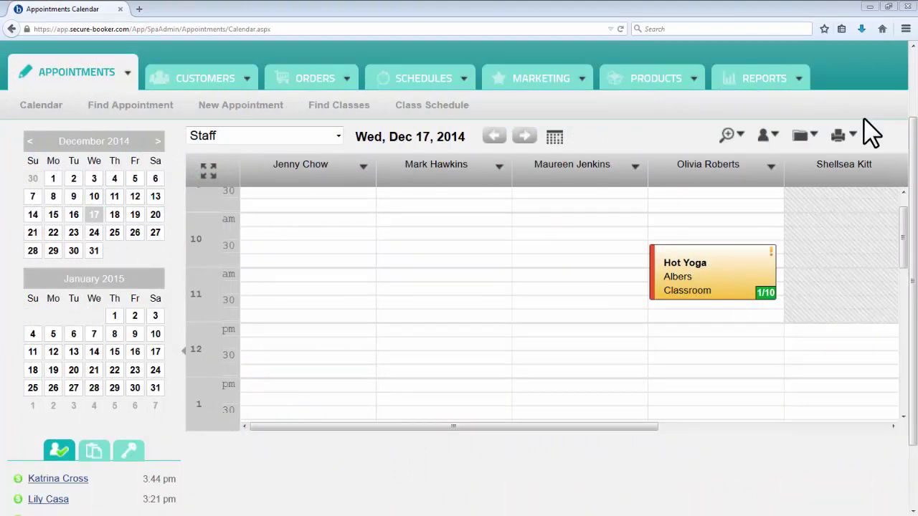
Step: Pay for the Hot Yoga class participant with $20.00 cash and place the order
{"action": "left_click", "coordinate": [731, 269]}
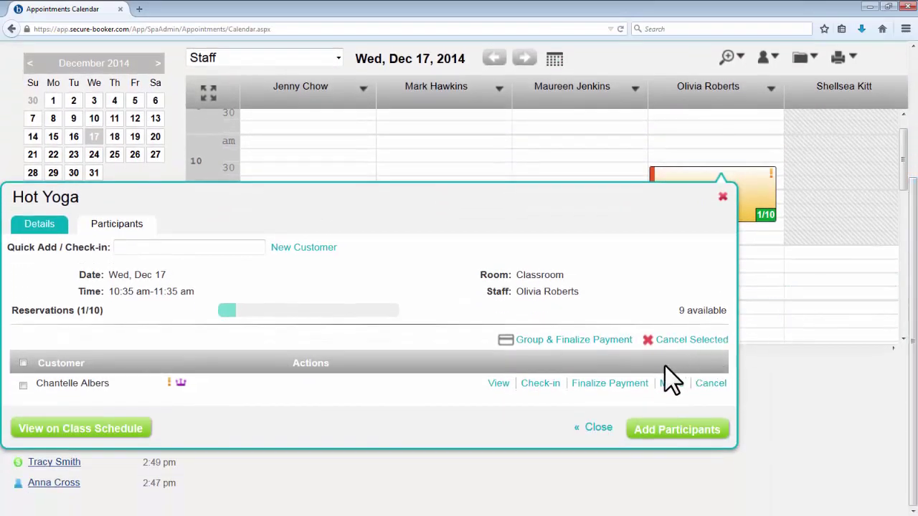
{"action": "left_click", "coordinate": [626, 387]}
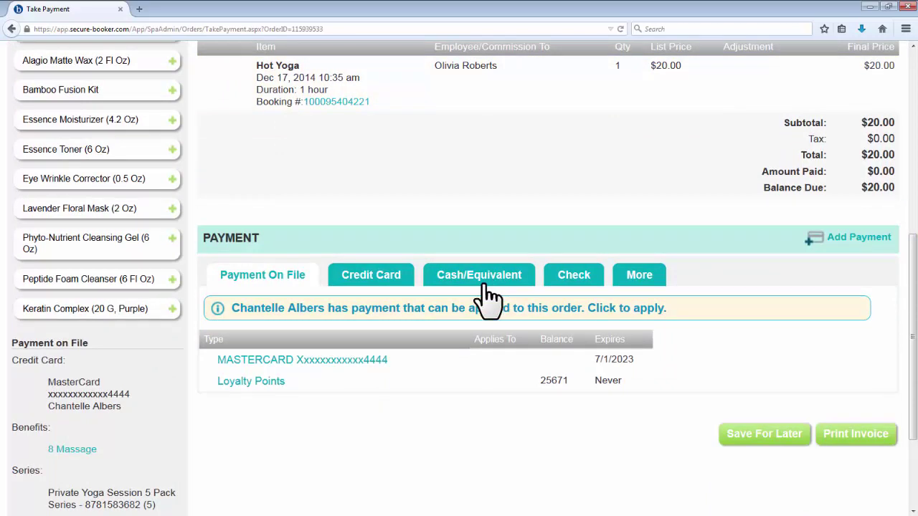
{"action": "left_click", "coordinate": [482, 282]}
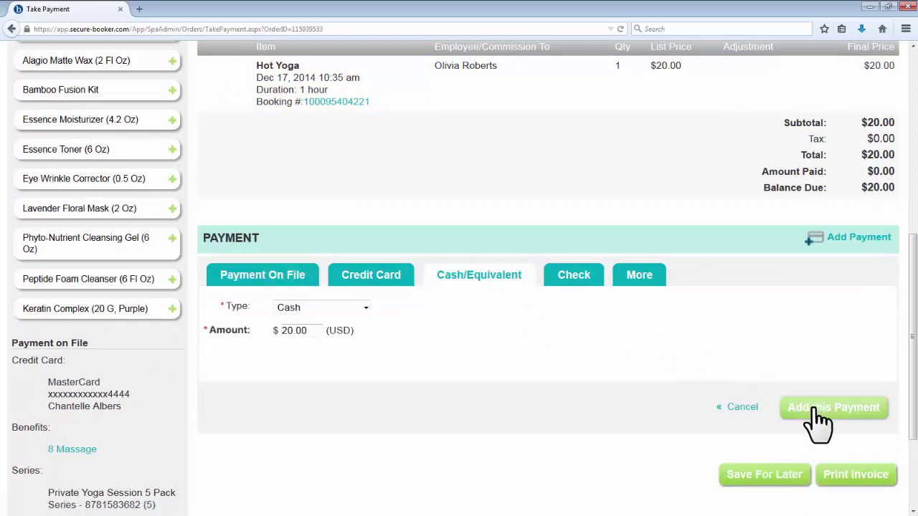
{"action": "left_click", "coordinate": [820, 407]}
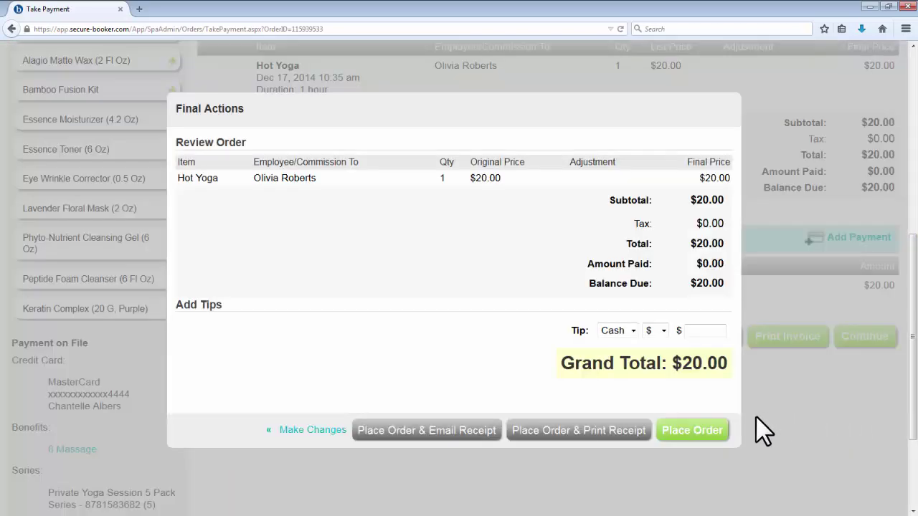
{"action": "left_click", "coordinate": [715, 431]}
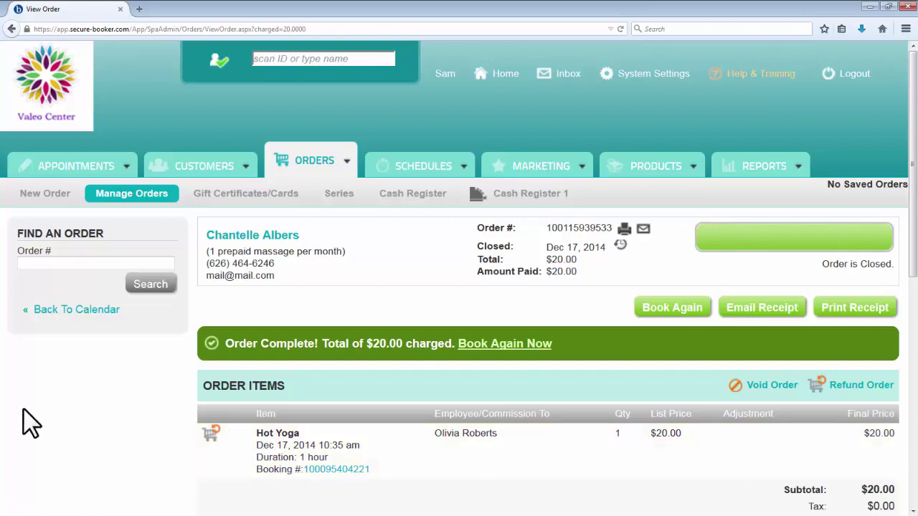
Step: Open the most recent order from the orders list and bring up its refund form
{"action": "left_click", "coordinate": [97, 198]}
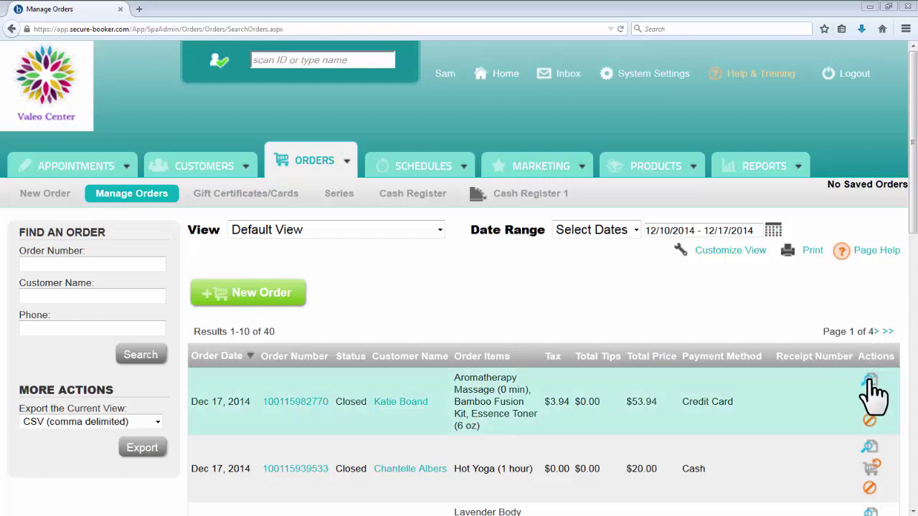
{"action": "left_click", "coordinate": [870, 380]}
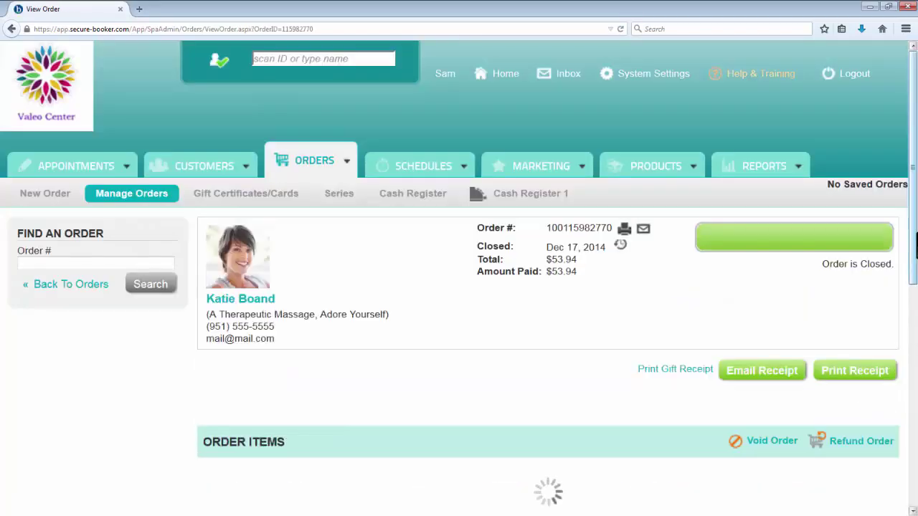
{"action": "scroll", "coordinate": [547, 323], "scroll_direction": "down", "scroll_amount": 3}
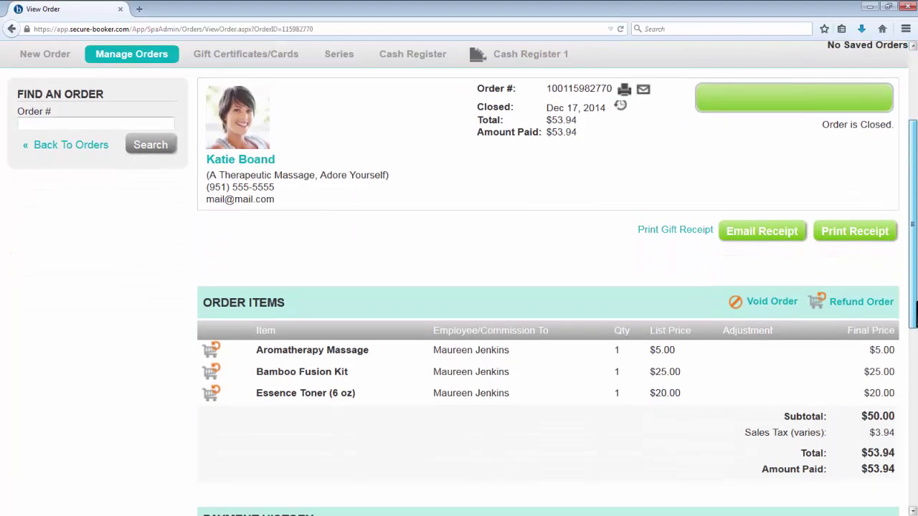
{"action": "left_click", "coordinate": [863, 308]}
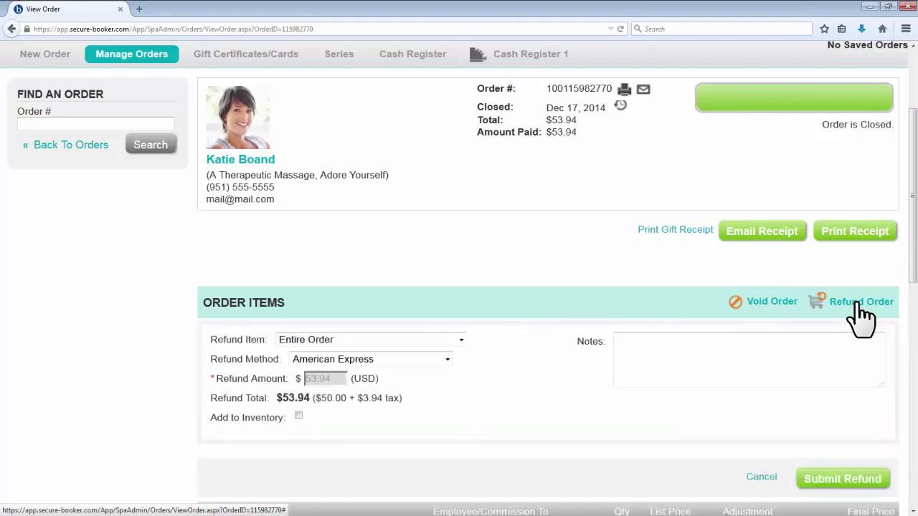
{"action": "left_click_drag", "start_coordinate": [914, 272], "coordinate": [915, 314]}
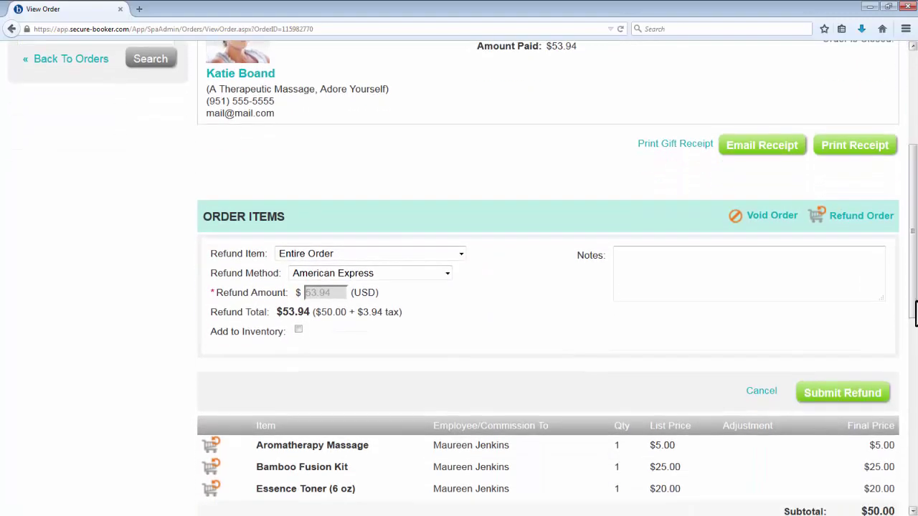
Step: Refund only the $25.00 Bamboo Fusion Kit to American Express and submit it
{"action": "left_click", "coordinate": [464, 255]}
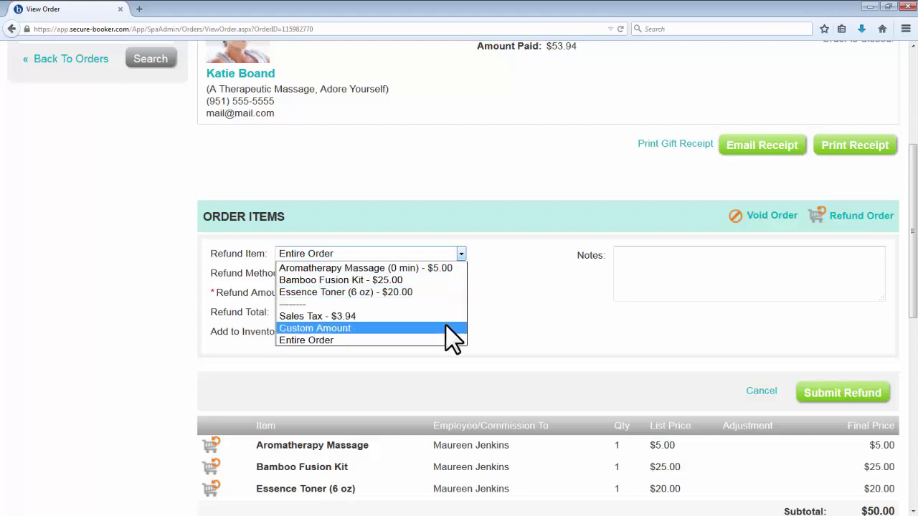
{"action": "left_click", "coordinate": [458, 281]}
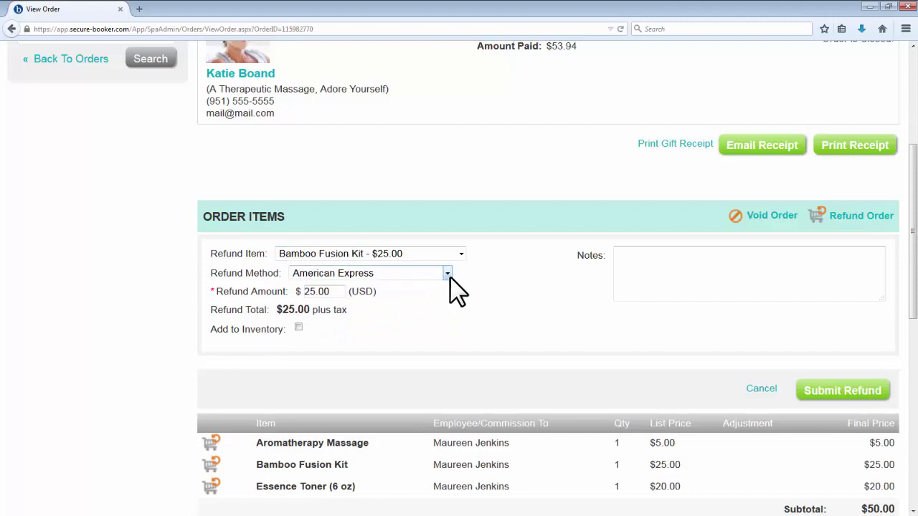
{"action": "left_click", "coordinate": [447, 274]}
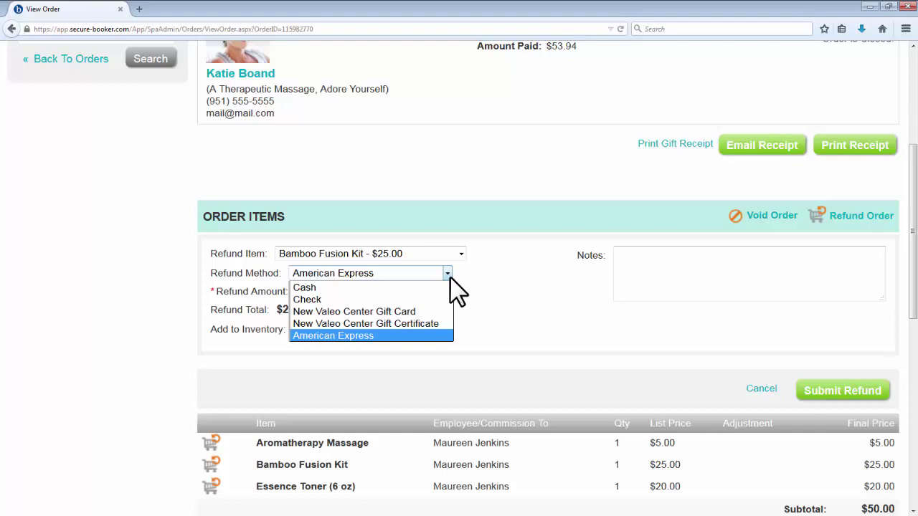
{"action": "left_click", "coordinate": [450, 277]}
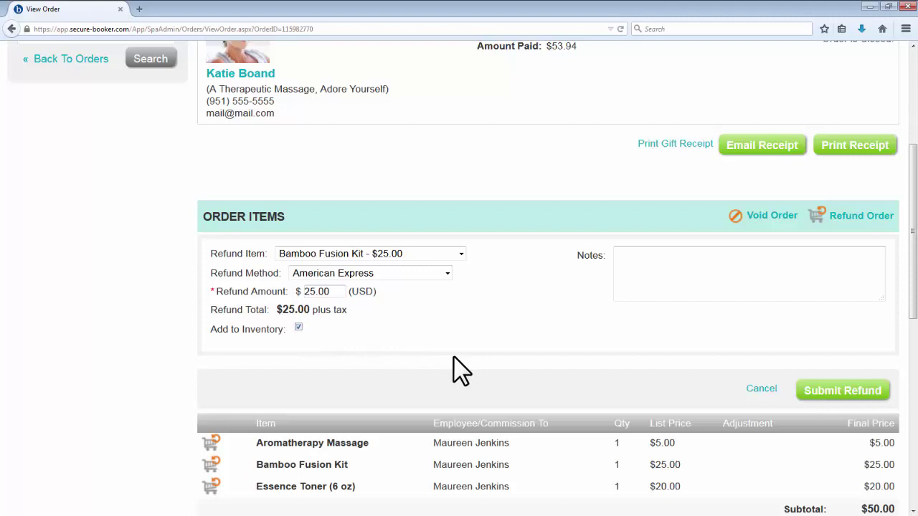
{"action": "left_click", "coordinate": [806, 395]}
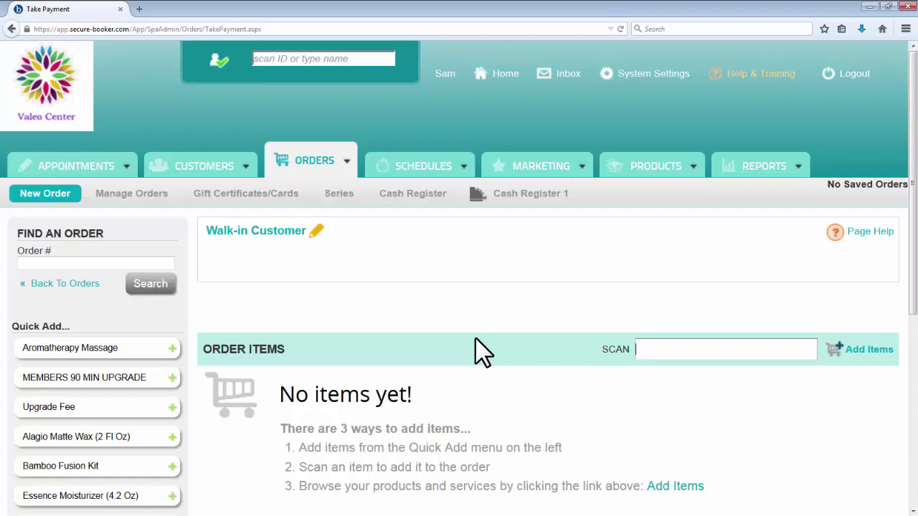
Step: Replace the walk-in customer with an existing customer found by name search
{"action": "left_click", "coordinate": [316, 237]}
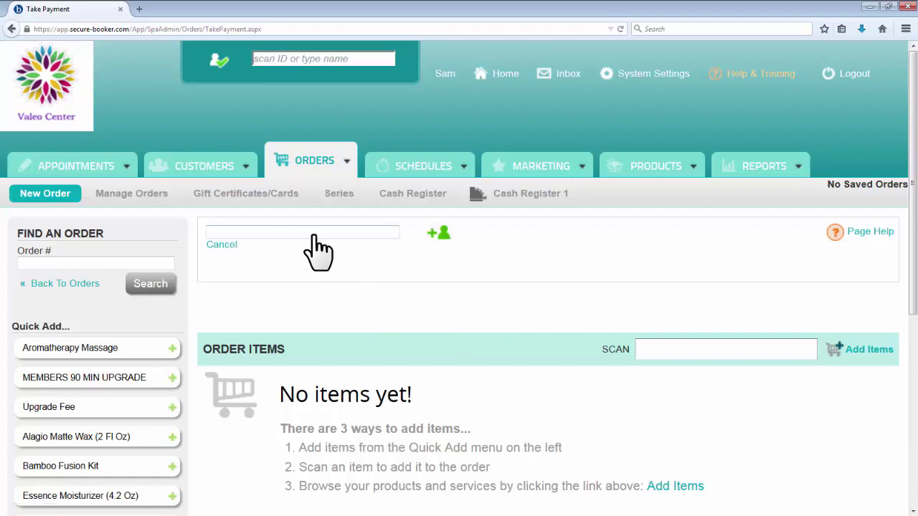
{"action": "type", "text": "ama"}
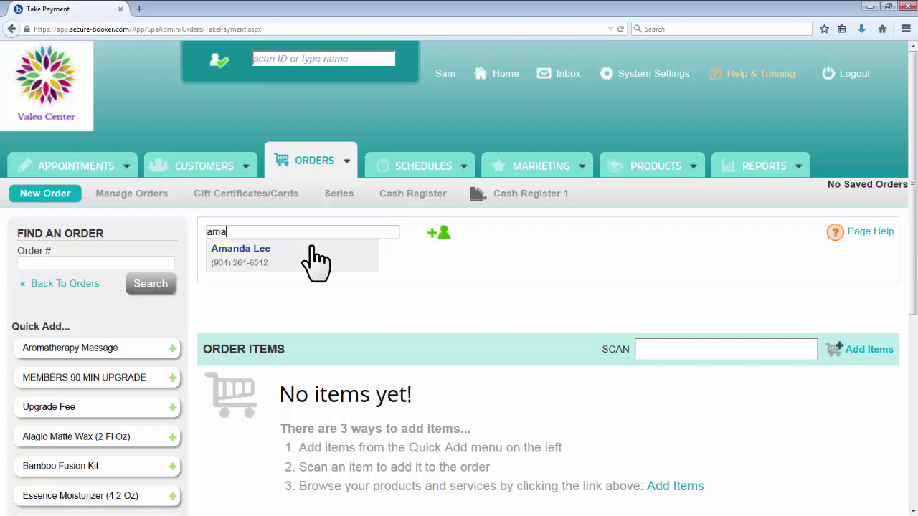
{"action": "left_click", "coordinate": [313, 250]}
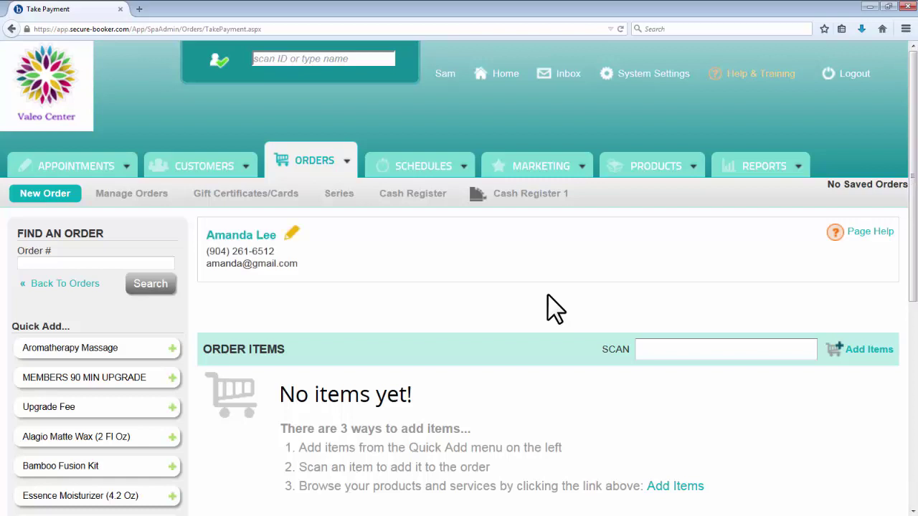
Step: Filter products by 'hair' and add the $20.00 hairspray to the order
{"action": "scroll", "coordinate": [547, 294], "scroll_direction": "down", "scroll_amount": 3}
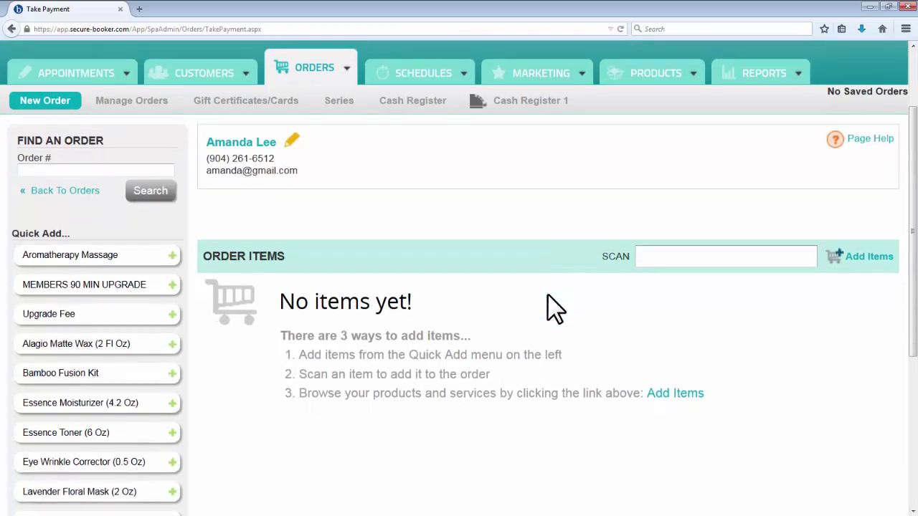
{"action": "left_click", "coordinate": [847, 257]}
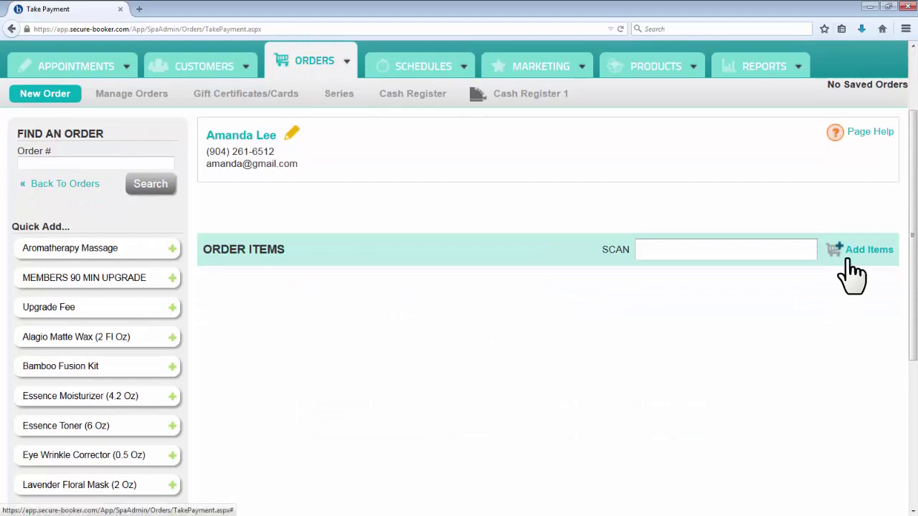
{"action": "left_click_drag", "start_coordinate": [914, 232], "coordinate": [915, 315]}
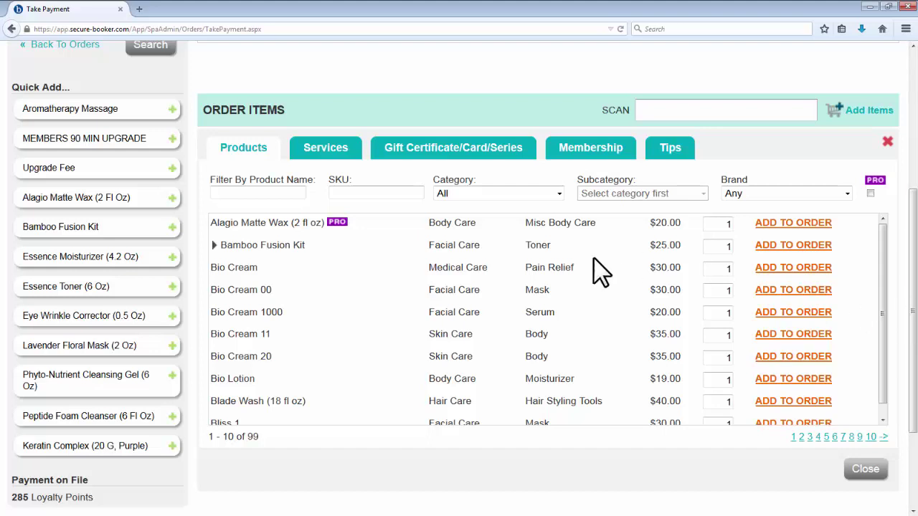
{"action": "left_click", "coordinate": [289, 190]}
{"action": "type", "text": "hair"}
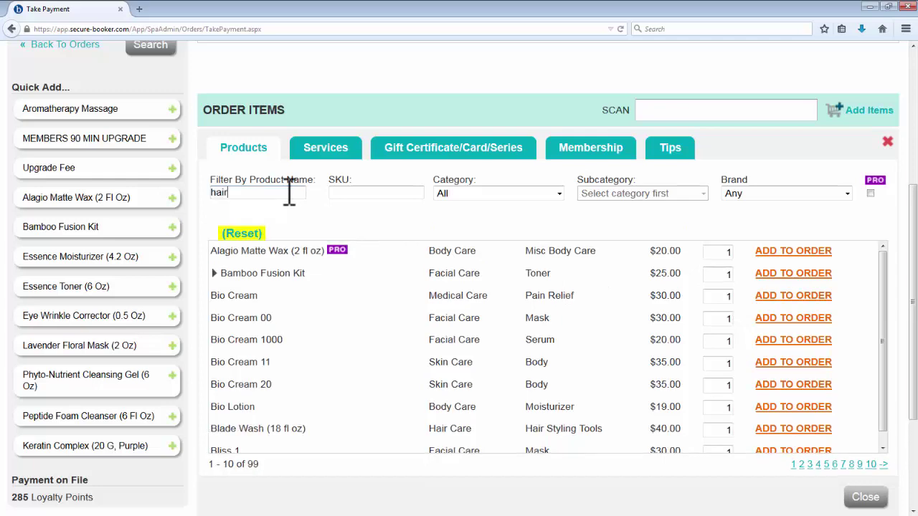
{"action": "scroll", "coordinate": [289, 191], "scroll_direction": "up", "scroll_amount": 3}
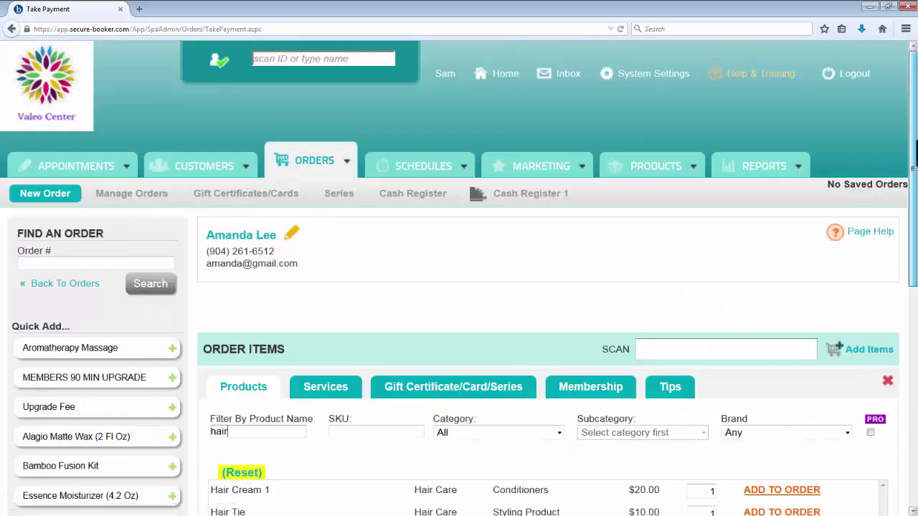
{"action": "scroll", "coordinate": [909, 251], "scroll_direction": "down", "scroll_amount": 5}
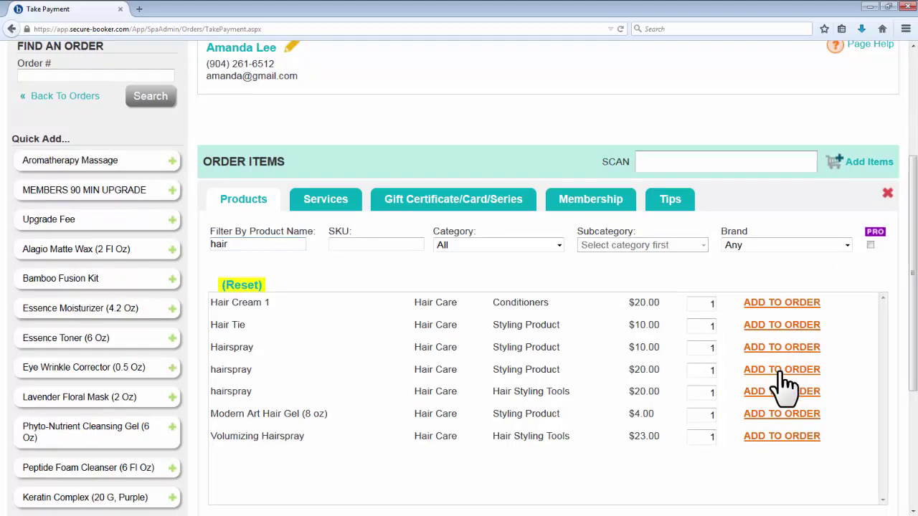
{"action": "left_click", "coordinate": [824, 372]}
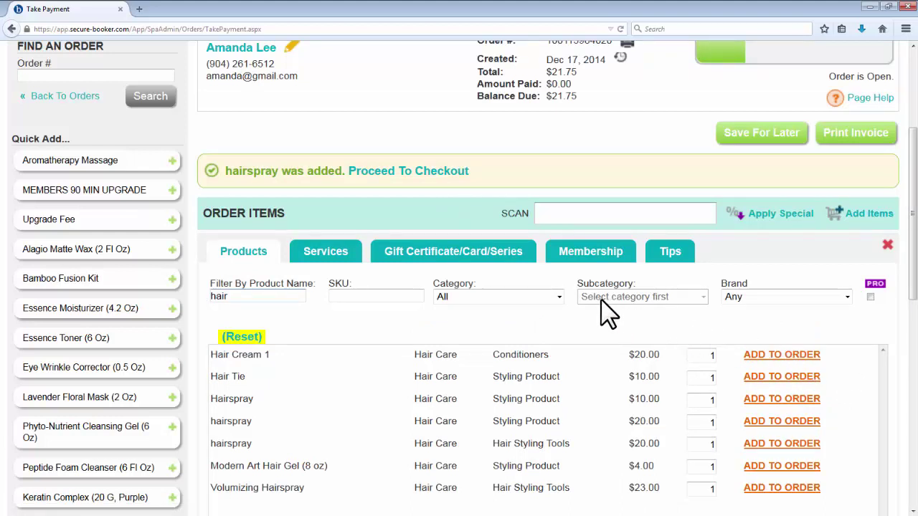
Step: Fill in a gift certificate's recipient and sender names and the message 'Happy holidays!'
{"action": "left_click", "coordinate": [474, 265]}
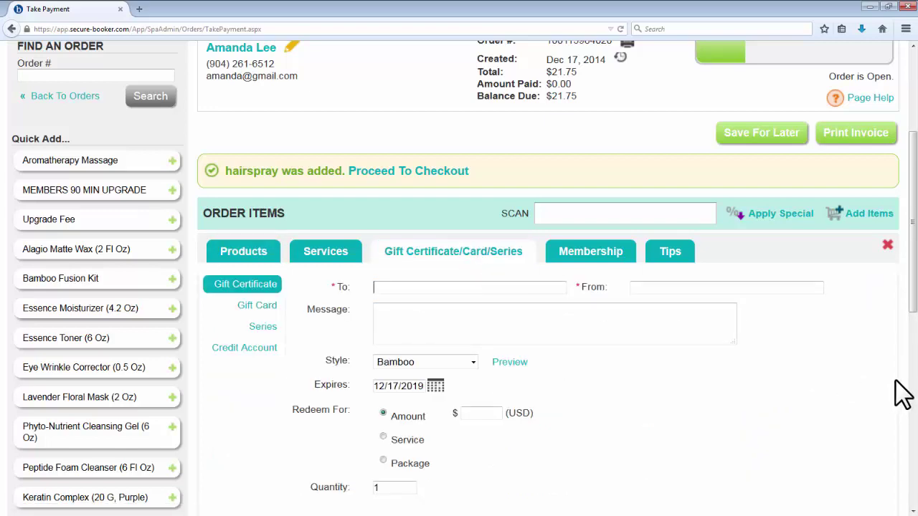
{"action": "scroll", "coordinate": [902, 393], "scroll_direction": "down", "scroll_amount": 2}
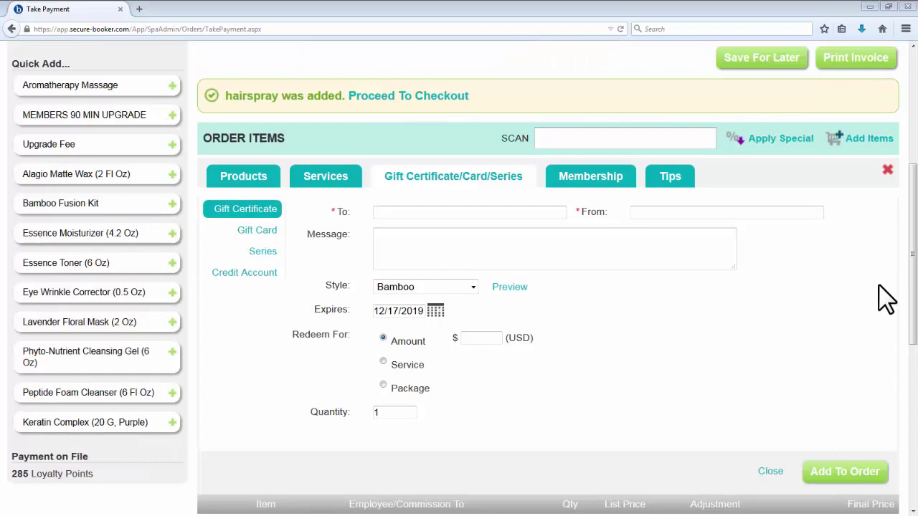
{"action": "scroll", "coordinate": [914, 301], "scroll_direction": "down", "scroll_amount": 1}
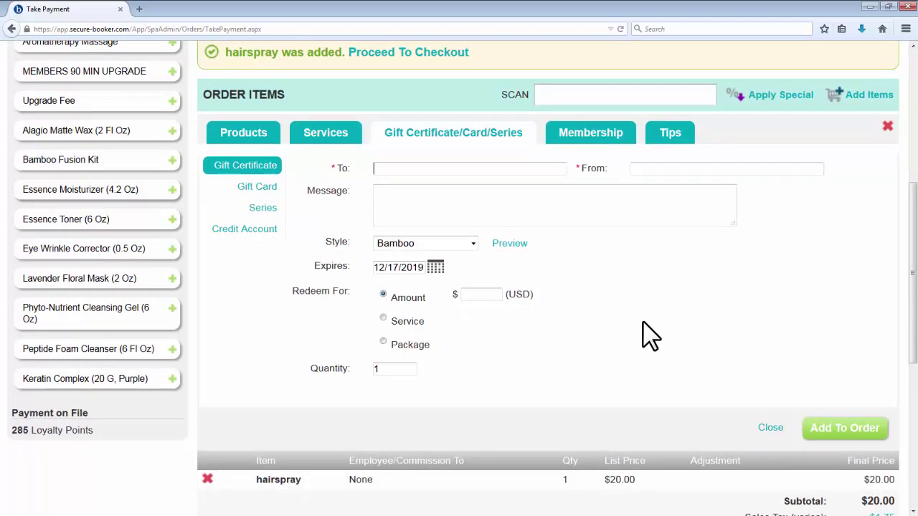
{"action": "key", "text": "Tab"}
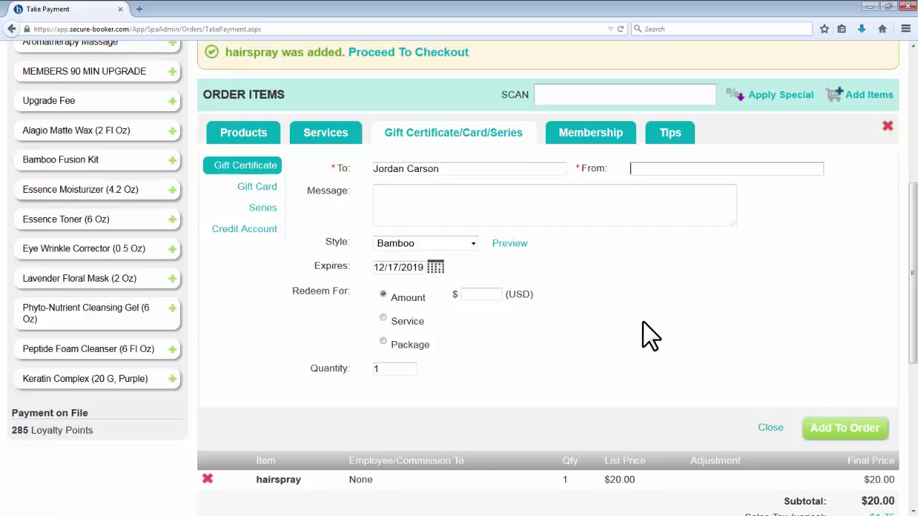
{"action": "left_click", "coordinate": [590, 211]}
{"action": "type", "text": "Happ"}
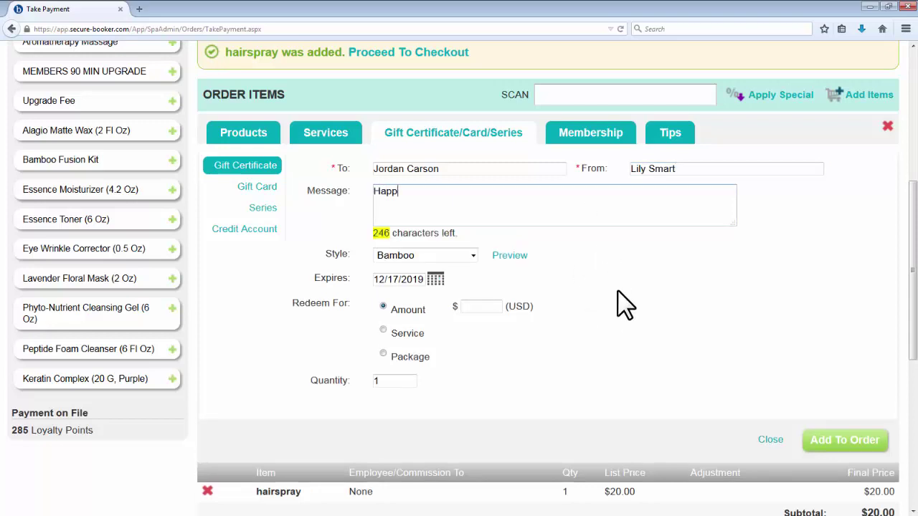
{"action": "type", "text": "y holidays!"}
Step: Make it a Package certificate with a 20% tip and add it to the order
{"action": "left_click", "coordinate": [414, 347]}
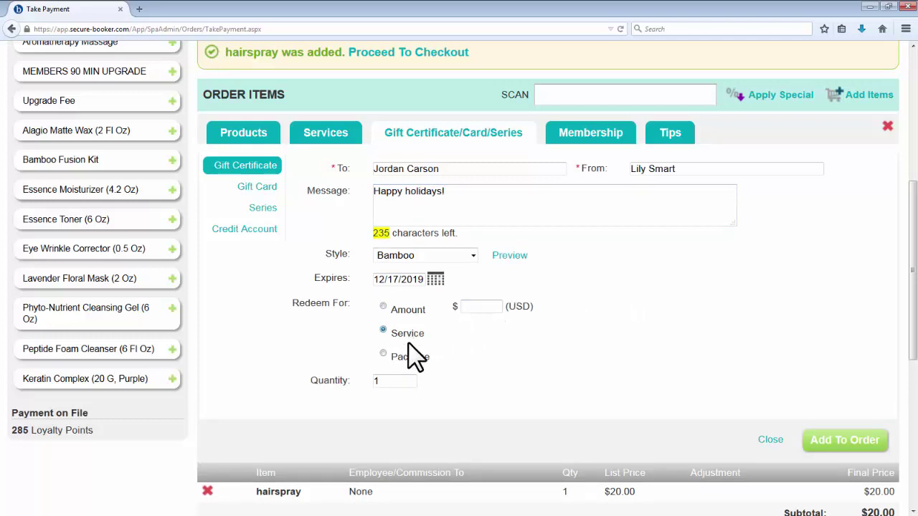
{"action": "left_click", "coordinate": [410, 354]}
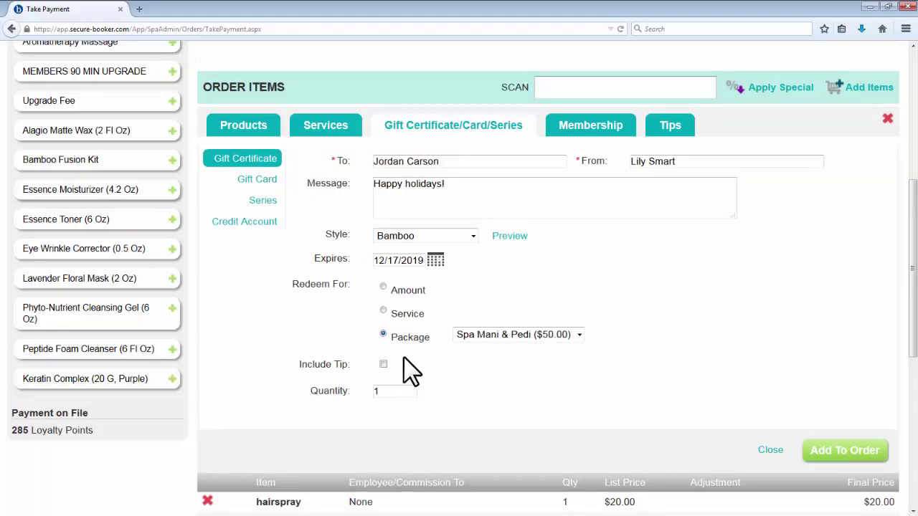
{"action": "left_click", "coordinate": [383, 365]}
{"action": "scroll", "coordinate": [613, 402], "scroll_direction": "down", "scroll_amount": 3}
{"action": "left_click", "coordinate": [456, 267]}
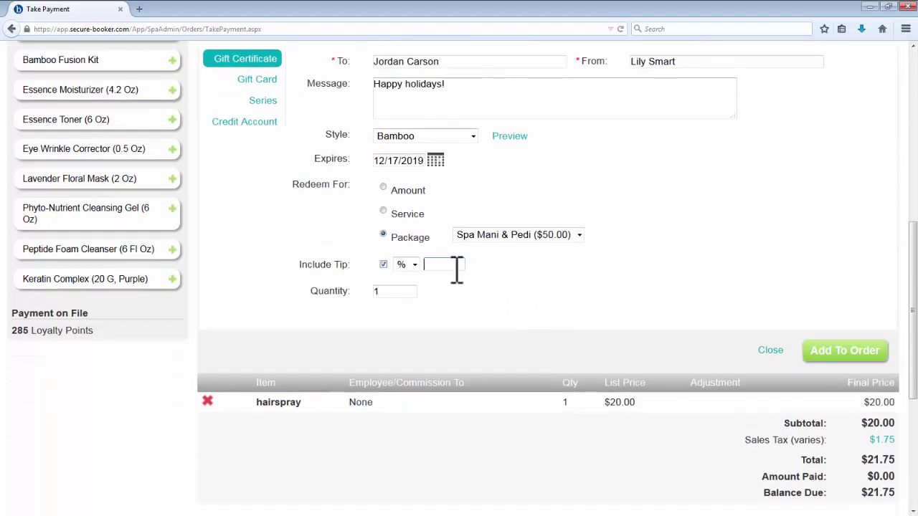
{"action": "type", "text": "20"}
{"action": "left_click", "coordinate": [835, 353]}
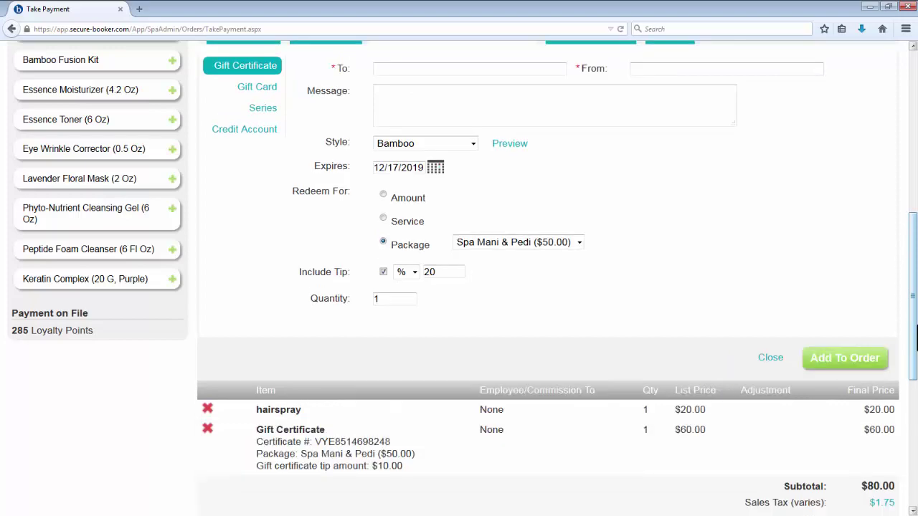
Step: Switch to the Gift Card form and select its card number field
{"action": "left_click_drag", "start_coordinate": [916, 337], "coordinate": [916, 387]}
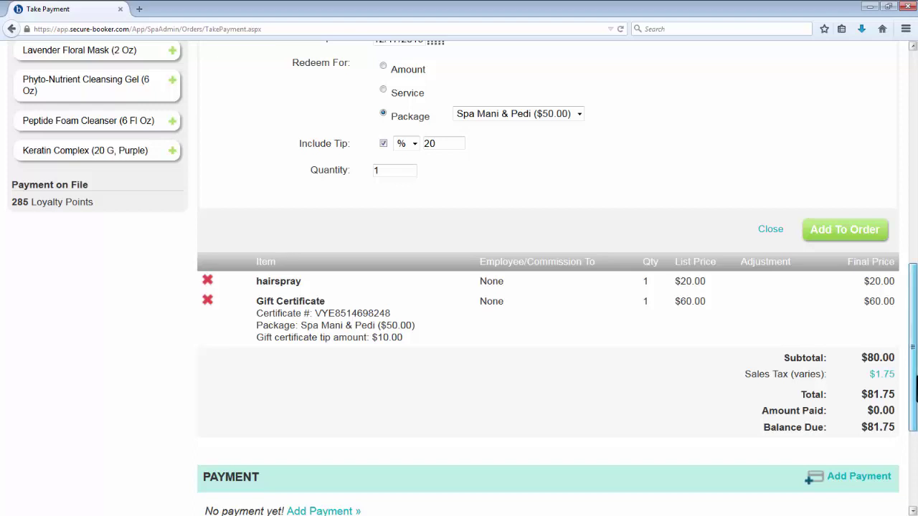
{"action": "scroll", "coordinate": [437, 254], "scroll_direction": "up", "scroll_amount": 5}
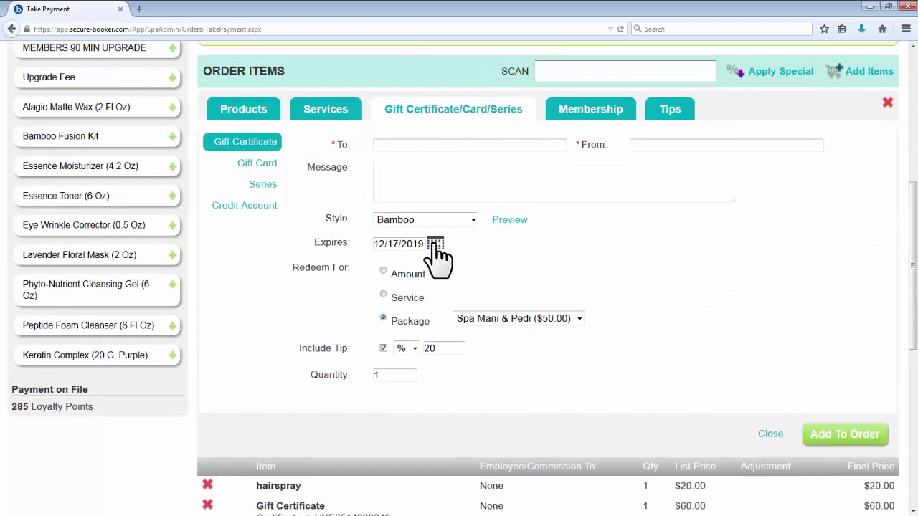
{"action": "left_click", "coordinate": [270, 165]}
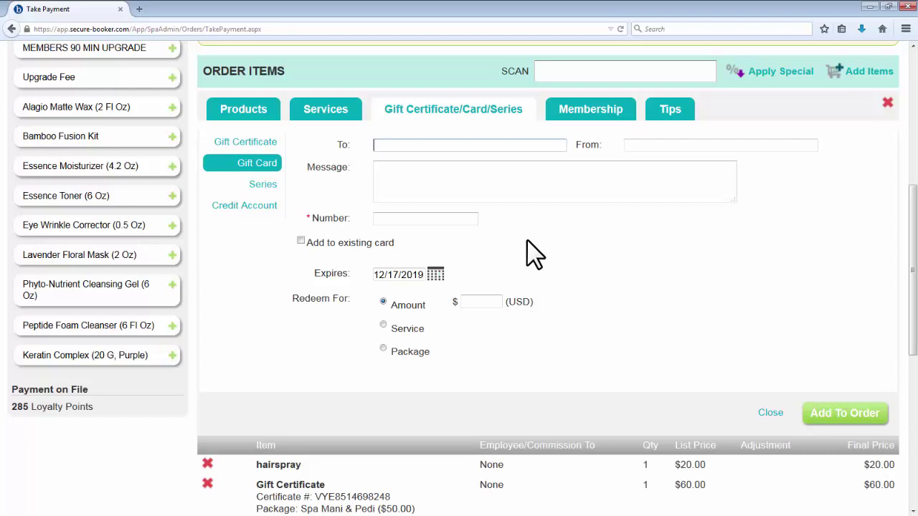
{"action": "scroll", "coordinate": [502, 254], "scroll_direction": "up", "scroll_amount": 1}
{"action": "left_click", "coordinate": [476, 250]}
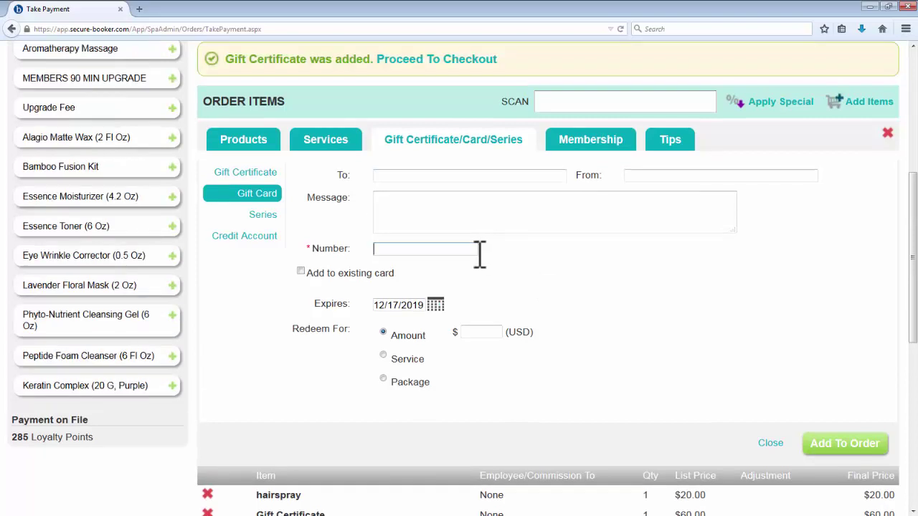
Step: After entering the gift card number, add the $59 VIP Membership plan with Auto Renew to the order
{"action": "type", "text": "89457"}
{"action": "left_click", "coordinate": [585, 157]}
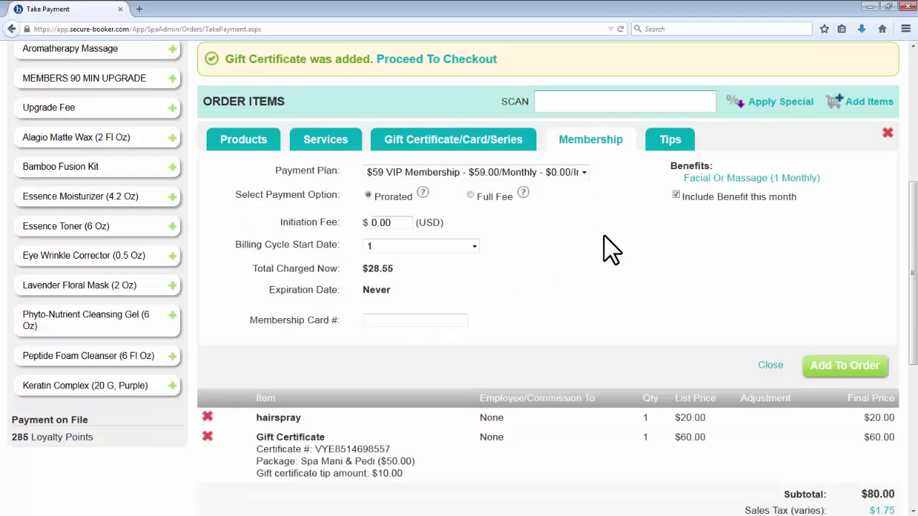
{"action": "left_click", "coordinate": [559, 175]}
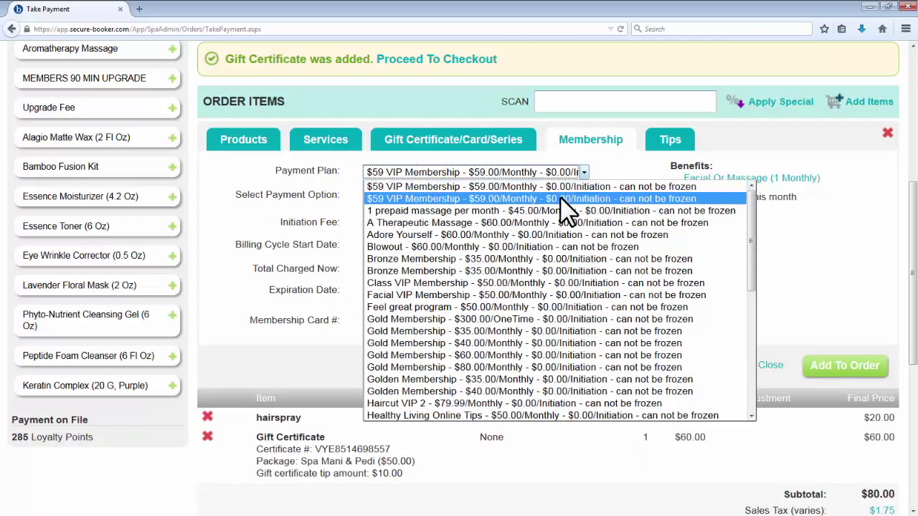
{"action": "left_click", "coordinate": [560, 199]}
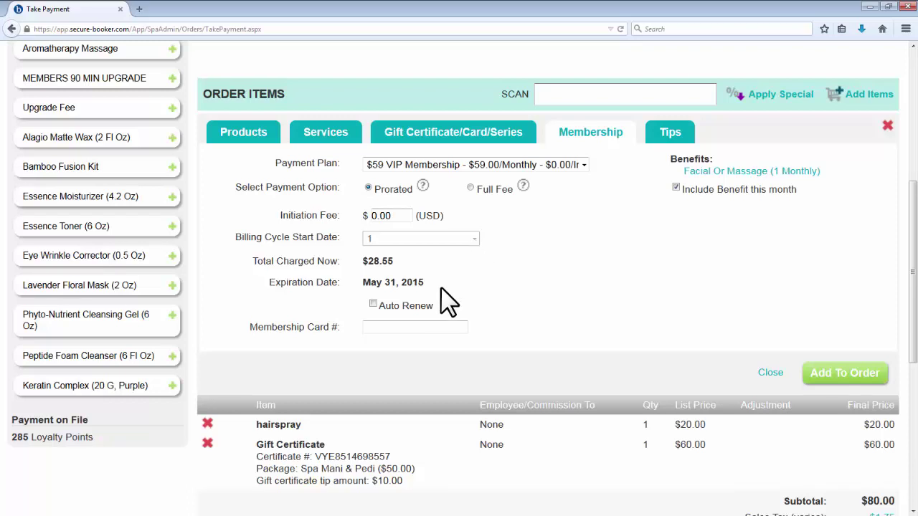
{"action": "left_click", "coordinate": [428, 310]}
{"action": "left_click", "coordinate": [463, 327]}
{"action": "left_click", "coordinate": [836, 378]}
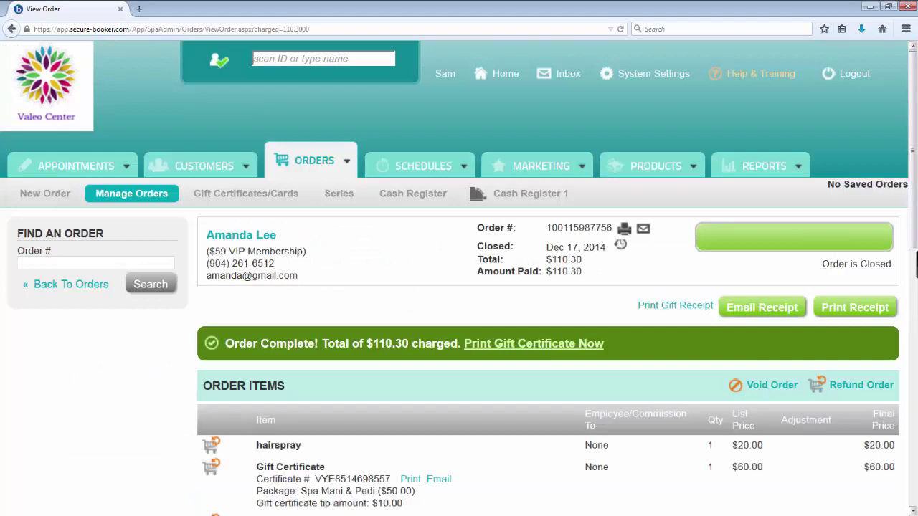
Step: Review the $110.30 order's hairspray, gift certificate and VIP membership, then go to Gift Certificates/Cards
{"action": "scroll", "coordinate": [915, 266], "scroll_direction": "down", "scroll_amount": 3}
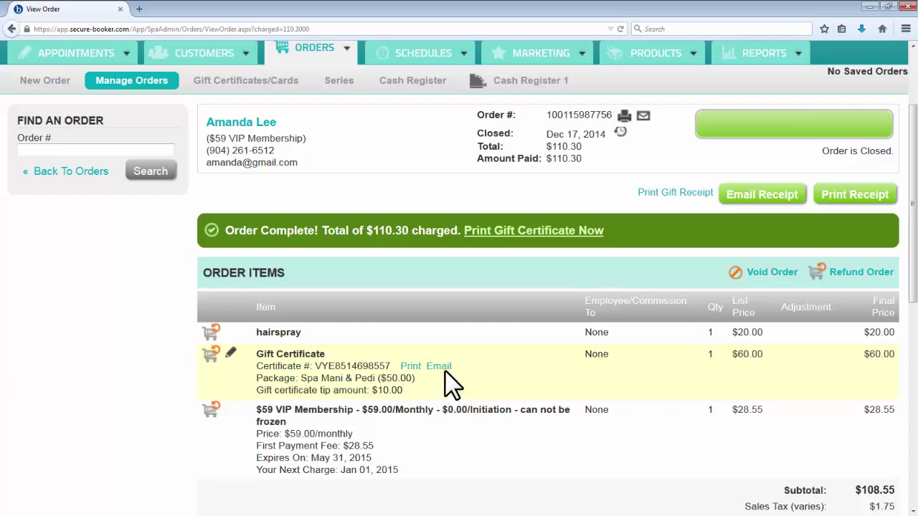
{"action": "scroll", "coordinate": [444, 370], "scroll_direction": "up", "scroll_amount": 3}
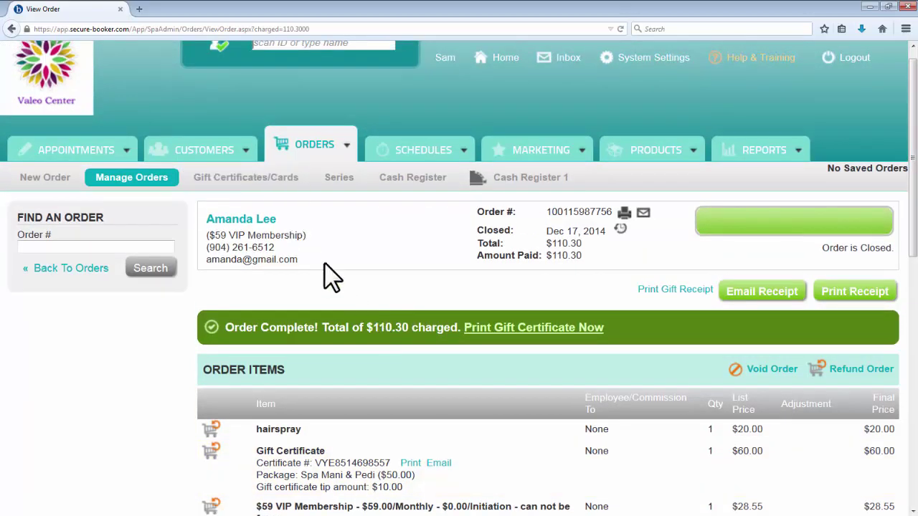
{"action": "left_click", "coordinate": [284, 186]}
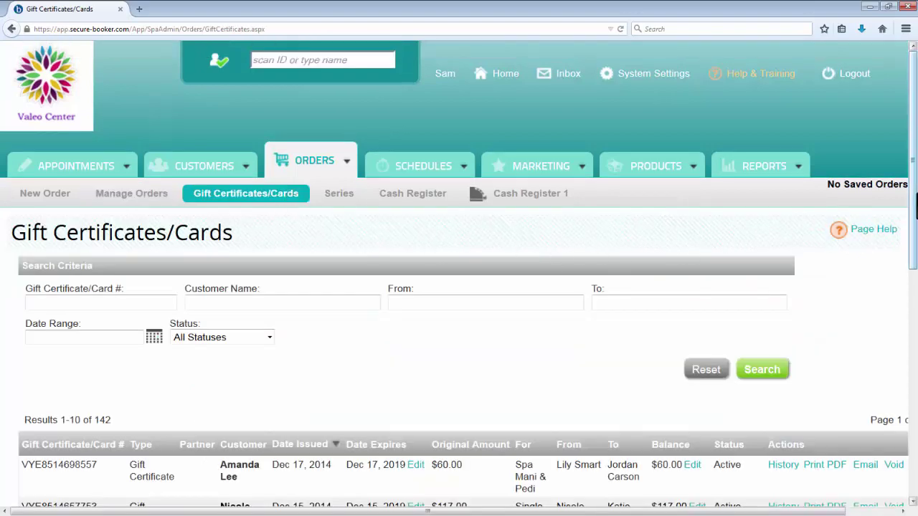
Step: Scroll through the Gift Certificates/Cards list, topped by the active $60.00 Spa Mani & Pedi certificate
{"action": "left_click_drag", "start_coordinate": [916, 207], "coordinate": [916, 266]}
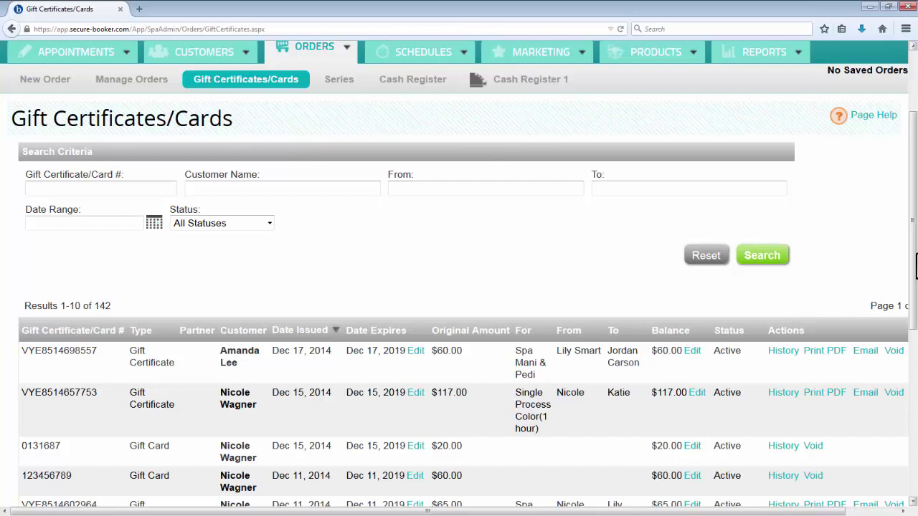
{"action": "scroll", "coordinate": [916, 265], "scroll_direction": "down", "scroll_amount": 3}
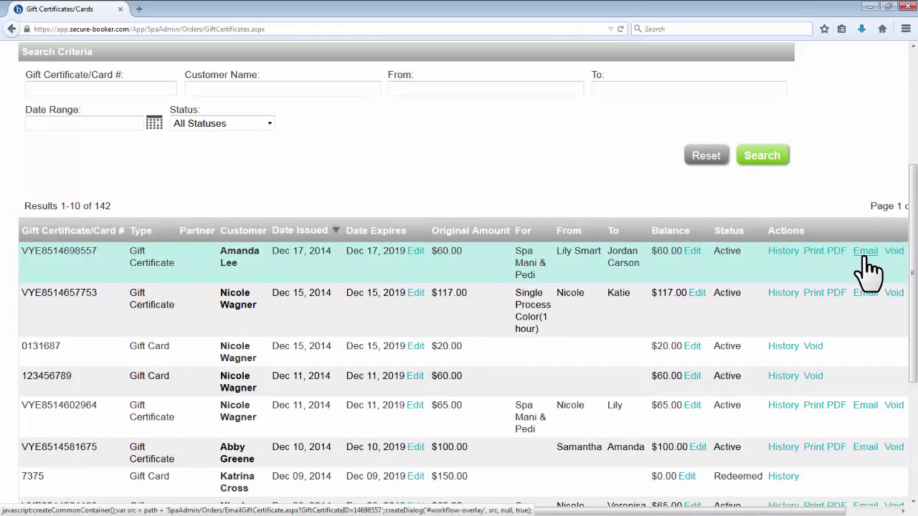
{"action": "scroll", "coordinate": [867, 269], "scroll_direction": "up", "scroll_amount": 3}
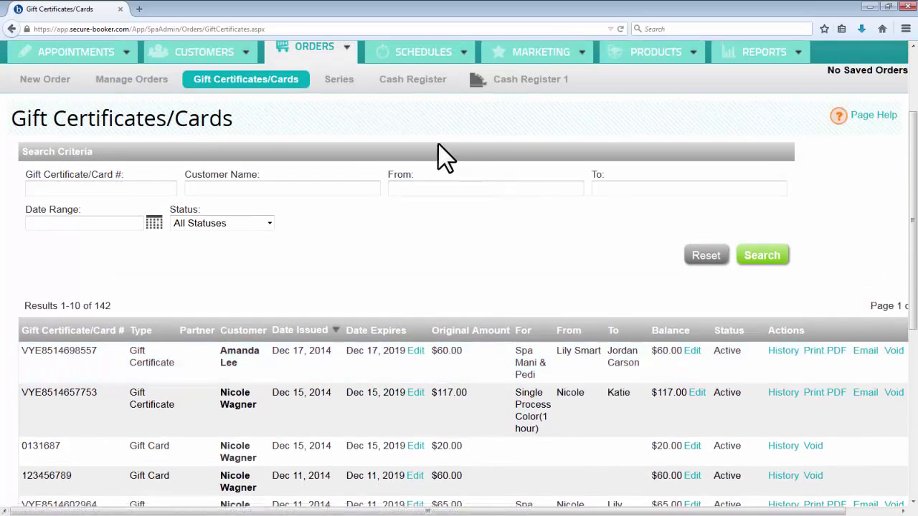
Step: Open the Series list and inspect the top entry, 5 Aromatherapy Massages at $318.75
{"action": "left_click", "coordinate": [345, 86]}
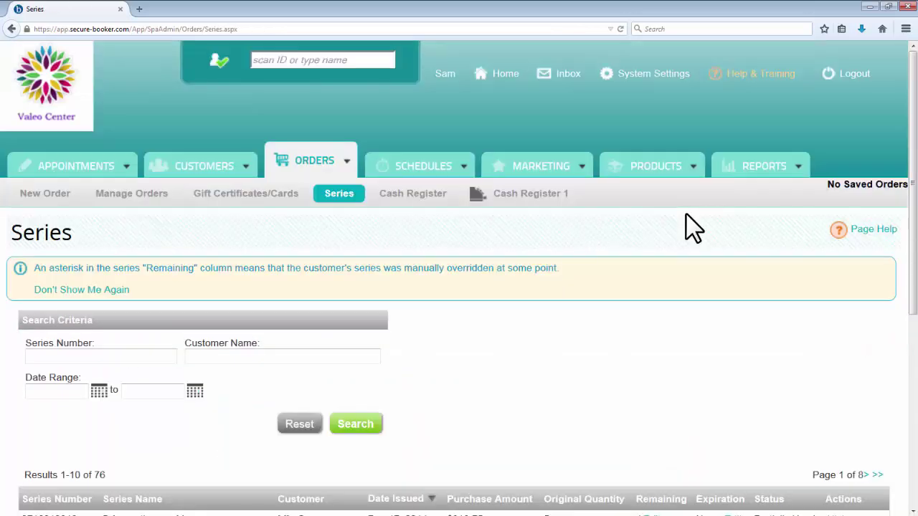
{"action": "scroll", "coordinate": [685, 215], "scroll_direction": "down", "scroll_amount": 3}
{"action": "scroll", "coordinate": [685, 215], "scroll_direction": "down", "scroll_amount": 3}
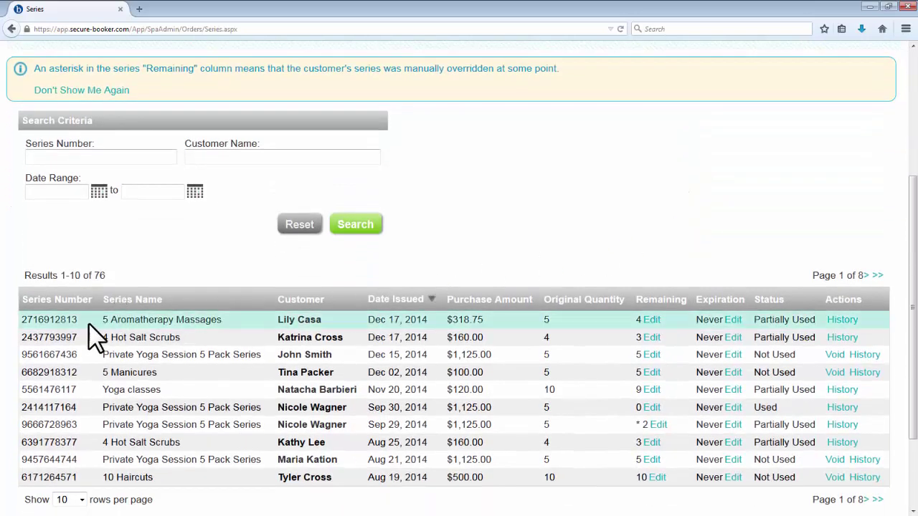
{"action": "left_click_drag", "start_coordinate": [78, 320], "coordinate": [22, 321]}
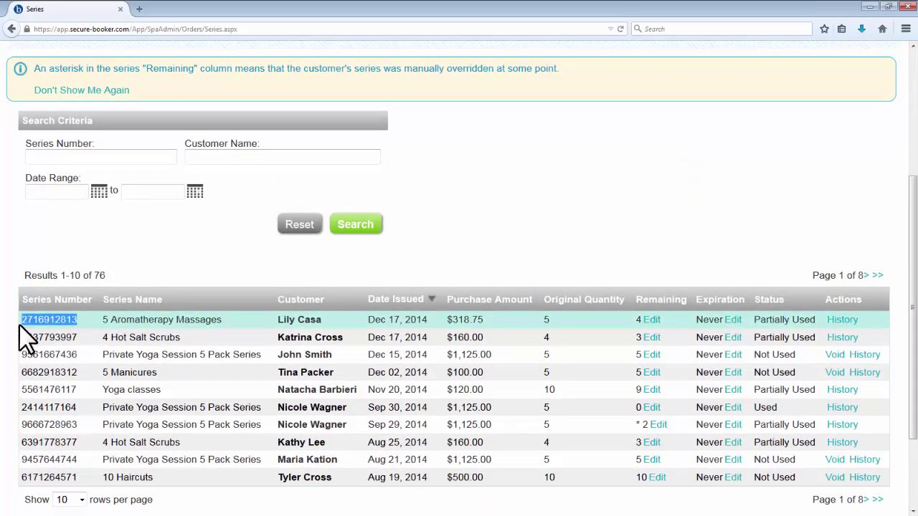
{"action": "left_click", "coordinate": [163, 278]}
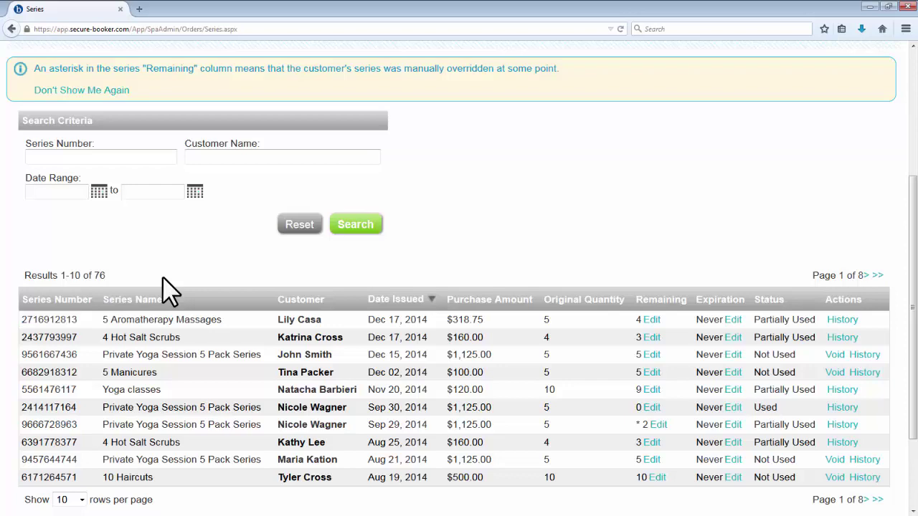
{"action": "scroll", "coordinate": [162, 278], "scroll_direction": "up", "scroll_amount": 5}
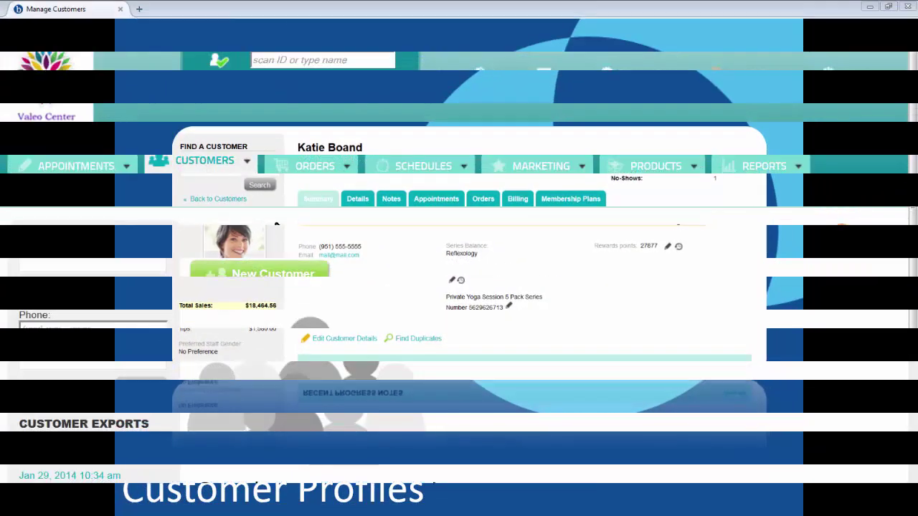
Step: From Manage Customers, list all customers, search by the customer's first name, and open her profile
{"action": "left_click", "coordinate": [221, 172]}
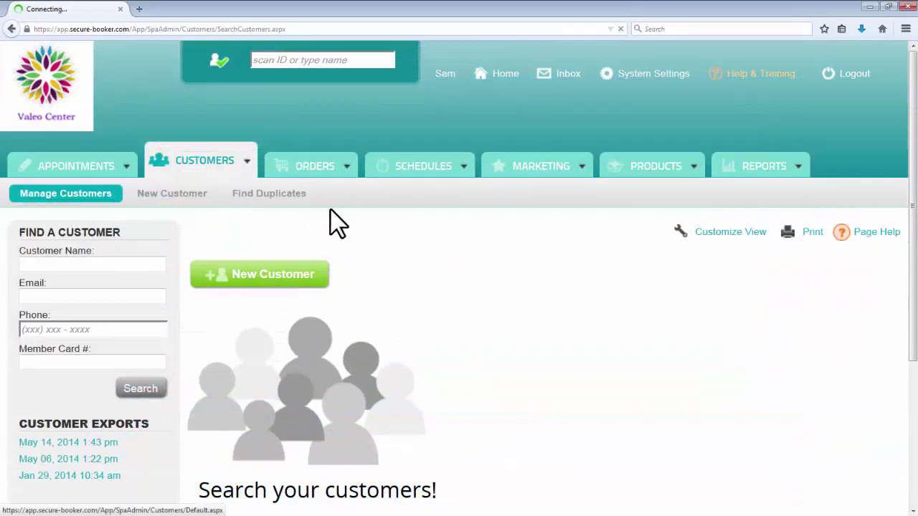
{"action": "scroll", "coordinate": [505, 301], "scroll_direction": "down", "scroll_amount": 3}
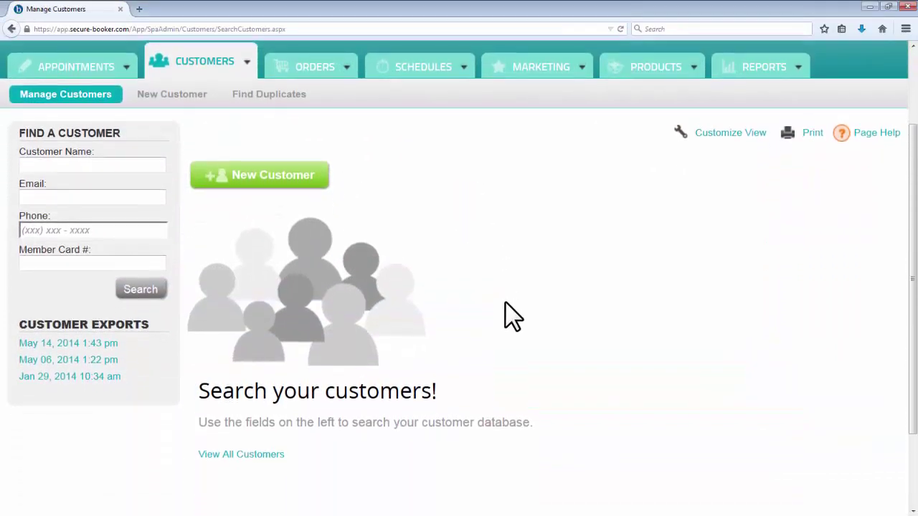
{"action": "left_click", "coordinate": [244, 454]}
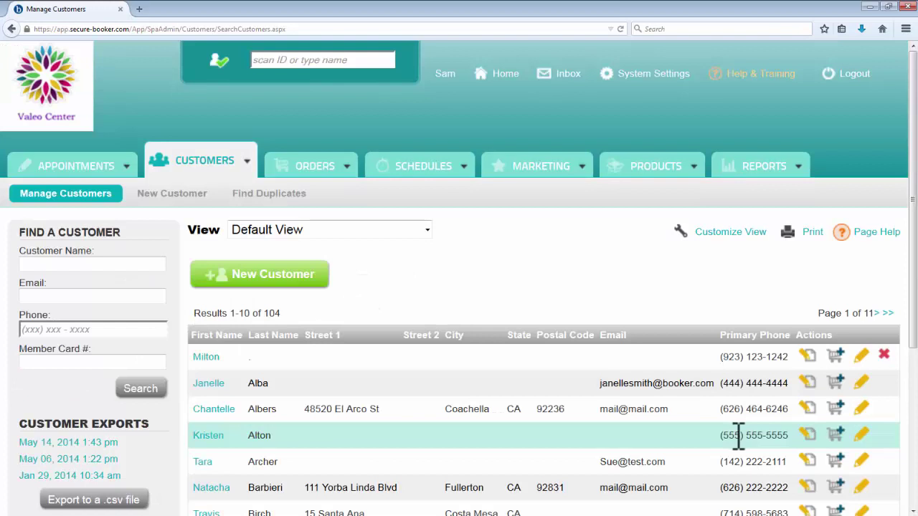
{"action": "scroll", "coordinate": [739, 437], "scroll_direction": "down", "scroll_amount": 3}
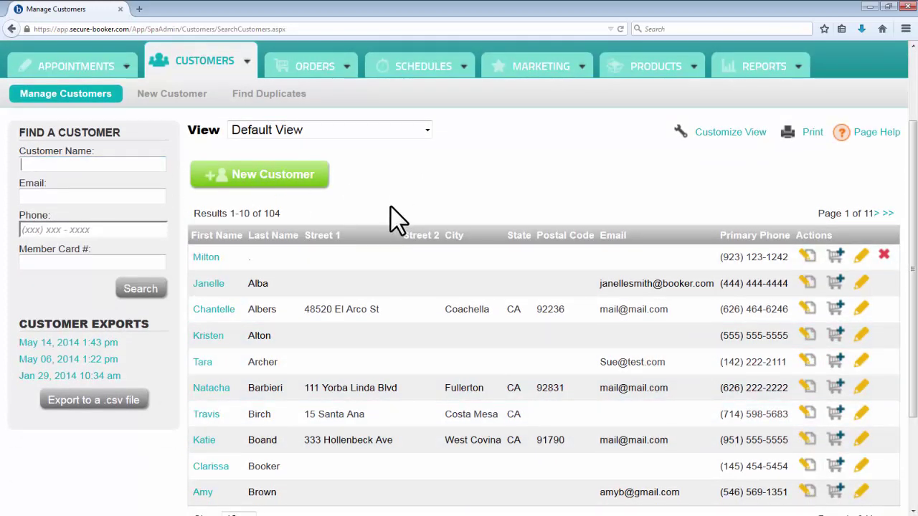
{"action": "type", "text": "katie"}
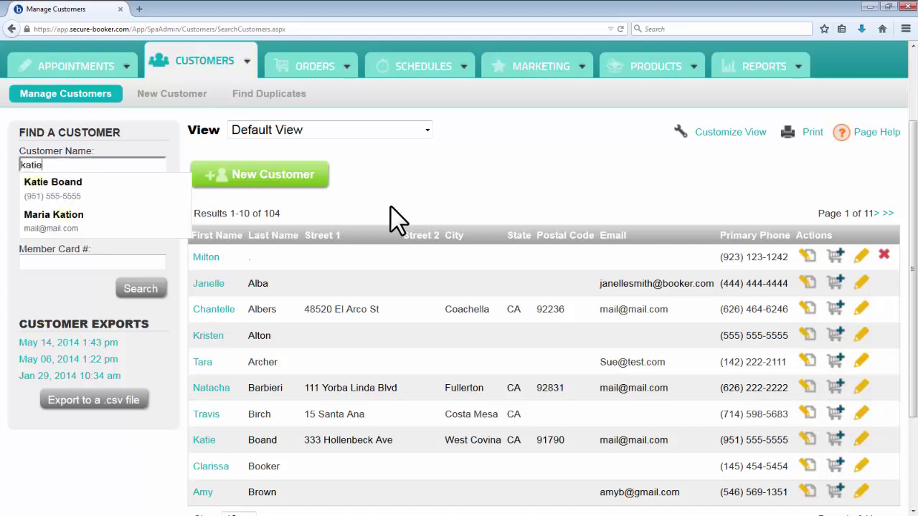
{"action": "left_click", "coordinate": [188, 203]}
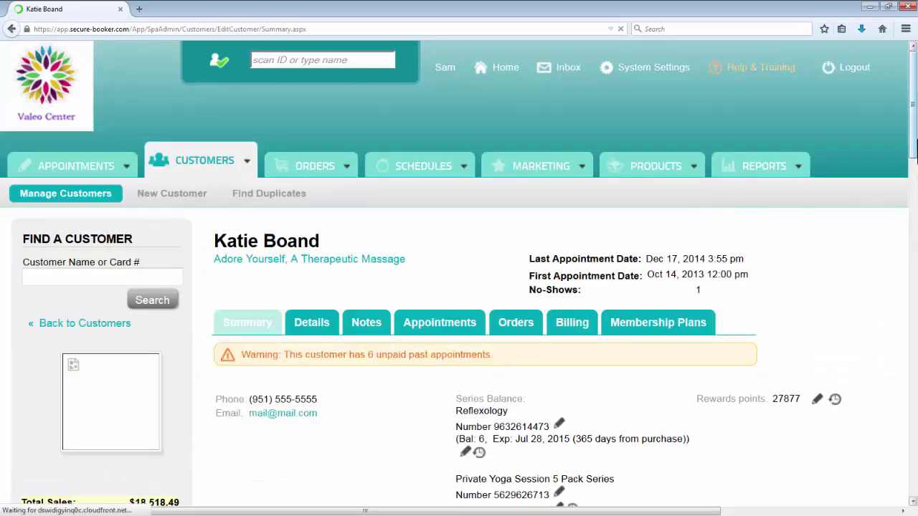
Step: Review the Summary's Reflexology and Private Yoga balances, appointments and orders, then open Details
{"action": "scroll", "coordinate": [459, 274], "scroll_direction": "down", "scroll_amount": 3}
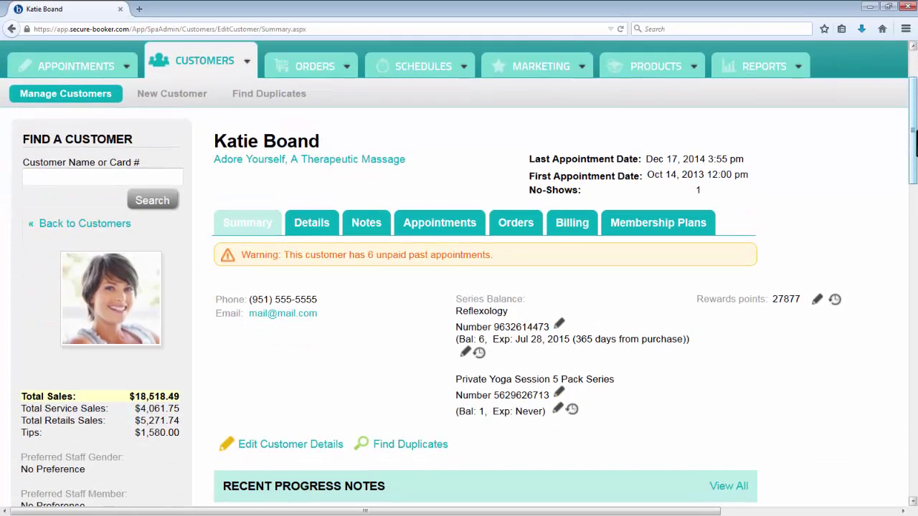
{"action": "scroll", "coordinate": [459, 274], "scroll_direction": "down", "scroll_amount": 3}
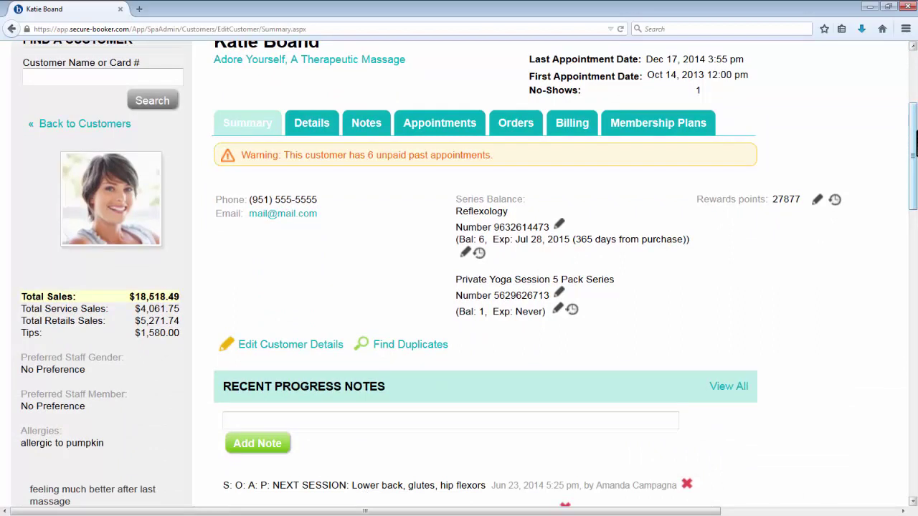
{"action": "scroll", "coordinate": [459, 274], "scroll_direction": "down", "scroll_amount": 12}
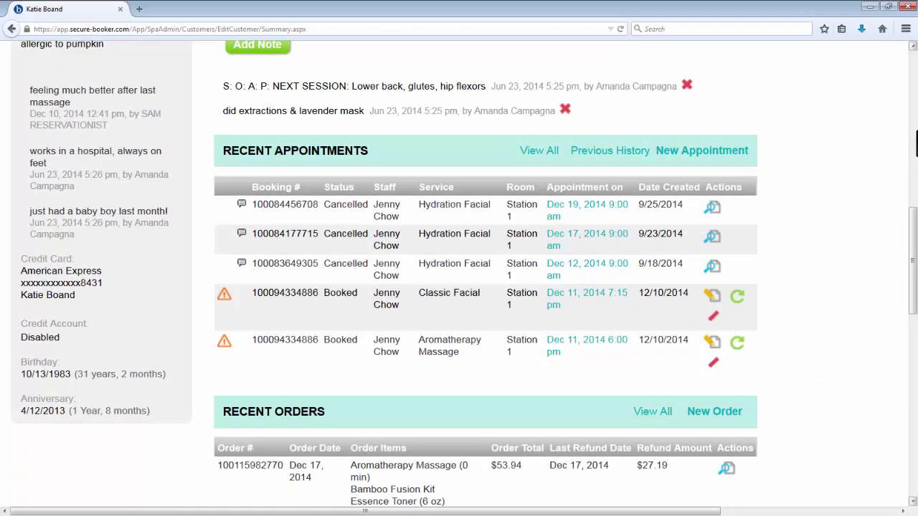
{"action": "scroll", "coordinate": [459, 274], "scroll_direction": "down", "scroll_amount": 9}
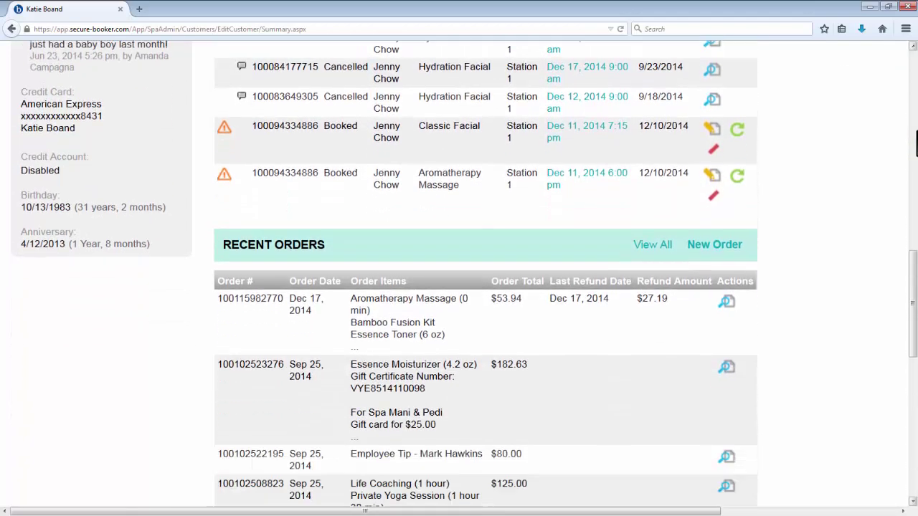
{"action": "scroll", "coordinate": [915, 140], "scroll_direction": "down", "scroll_amount": 6}
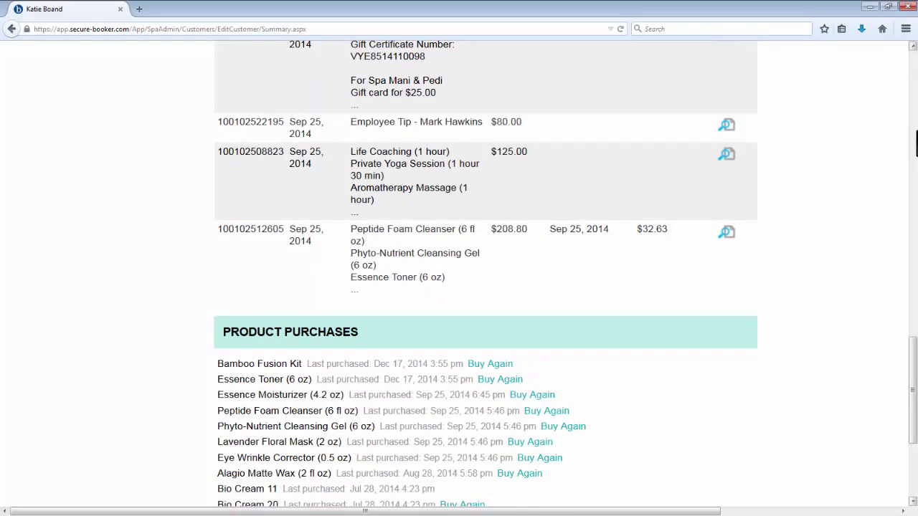
{"action": "scroll", "coordinate": [914, 133], "scroll_direction": "up", "scroll_amount": 13}
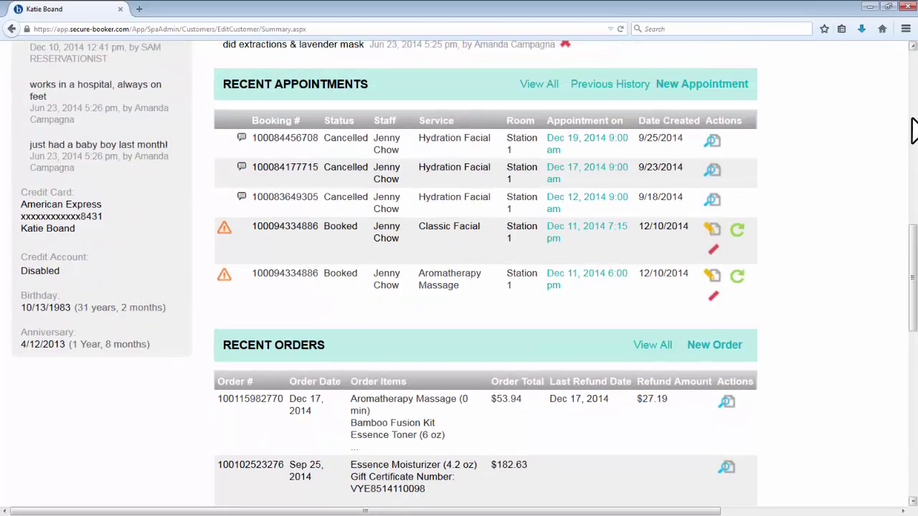
{"action": "scroll", "coordinate": [914, 131], "scroll_direction": "up", "scroll_amount": 13}
{"action": "left_click", "coordinate": [324, 91]}
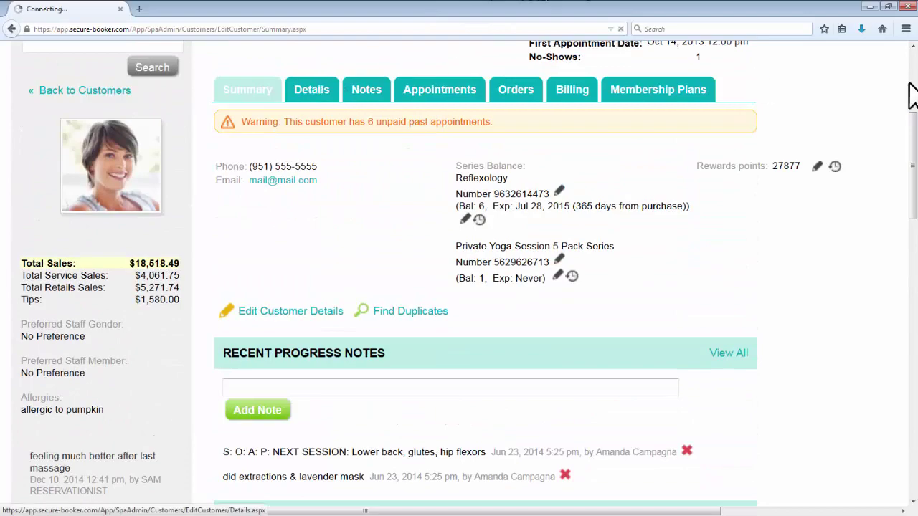
Step: Look over the Details form's contact, alert, address and login sections, then switch to Notes
{"action": "scroll", "coordinate": [908, 201], "scroll_direction": "down", "scroll_amount": 4}
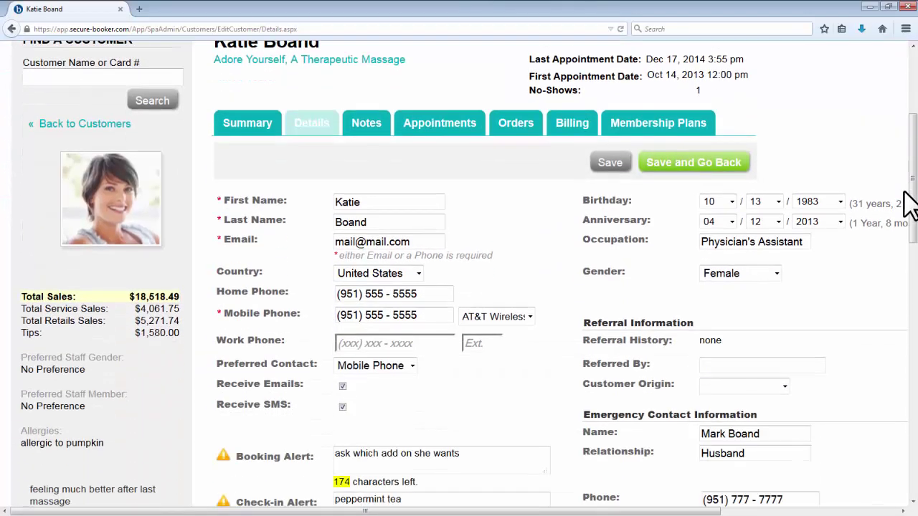
{"action": "scroll", "coordinate": [909, 204], "scroll_direction": "down", "scroll_amount": 12}
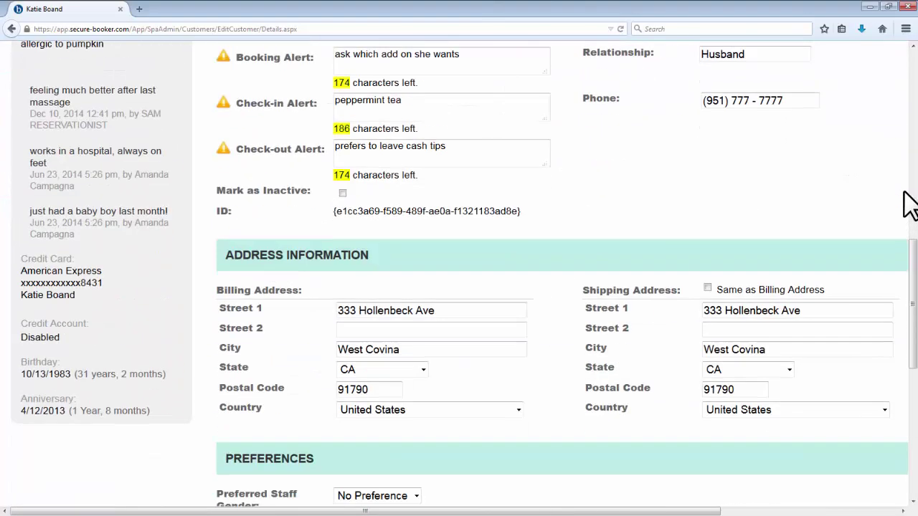
{"action": "scroll", "coordinate": [909, 204], "scroll_direction": "down", "scroll_amount": 9}
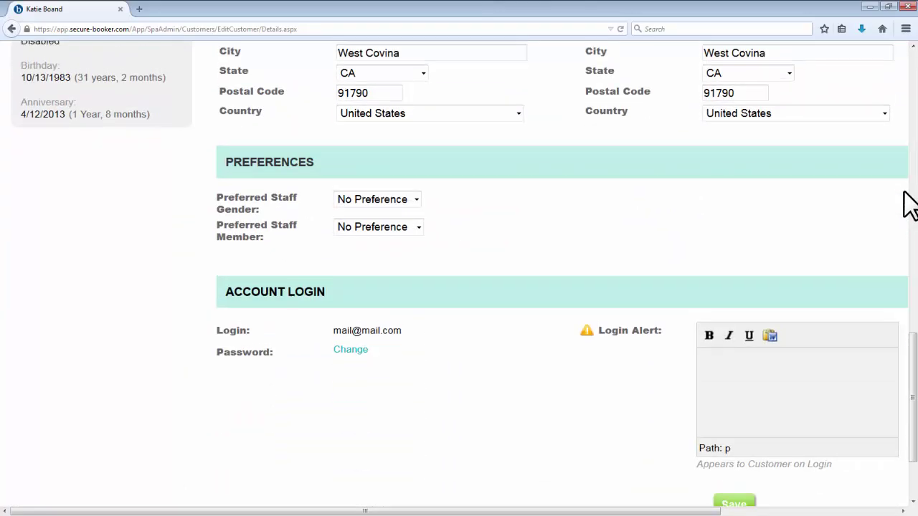
{"action": "scroll", "coordinate": [909, 205], "scroll_direction": "up", "scroll_amount": 12}
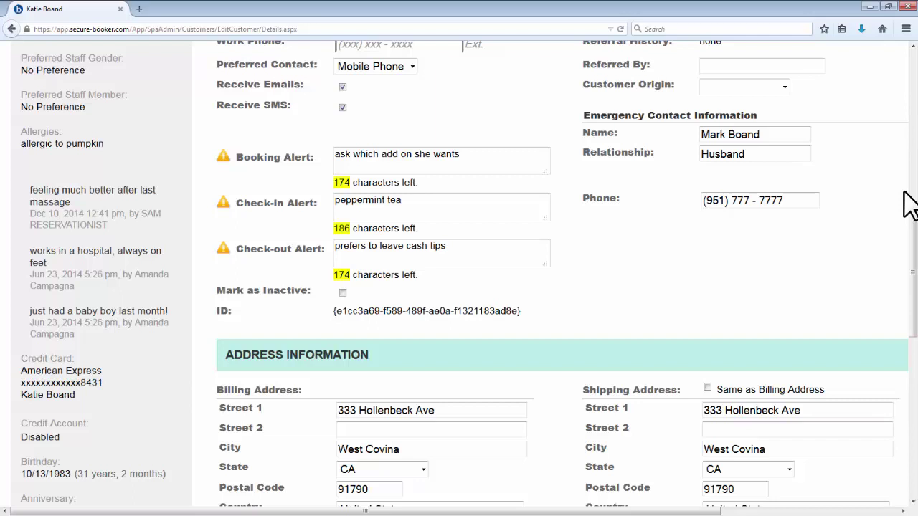
{"action": "scroll", "coordinate": [909, 205], "scroll_direction": "up", "scroll_amount": 4}
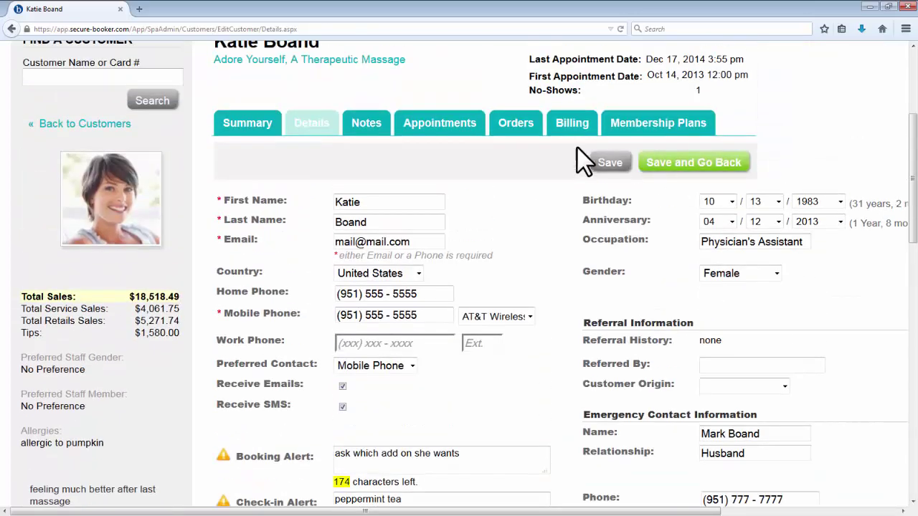
{"action": "left_click", "coordinate": [378, 133]}
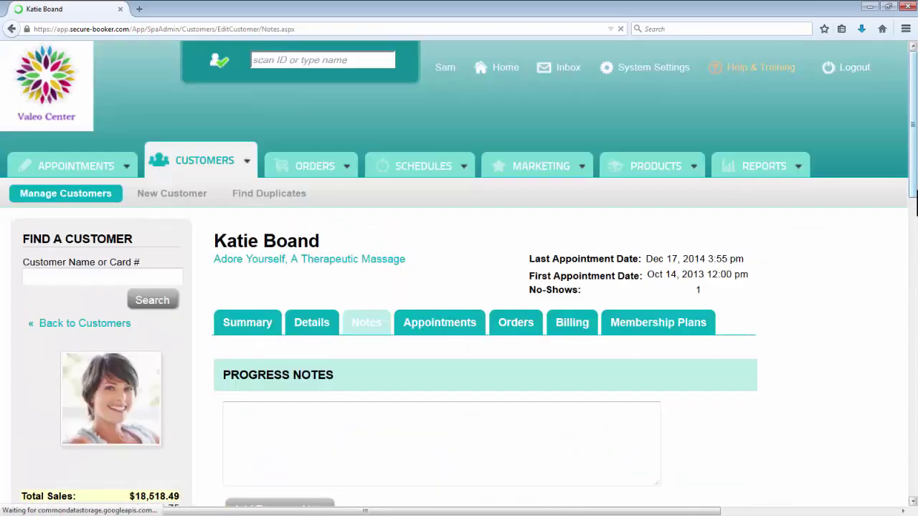
{"action": "scroll", "coordinate": [459, 287], "scroll_direction": "down", "scroll_amount": 1}
{"action": "scroll", "coordinate": [915, 204], "scroll_direction": "down", "scroll_amount": 2}
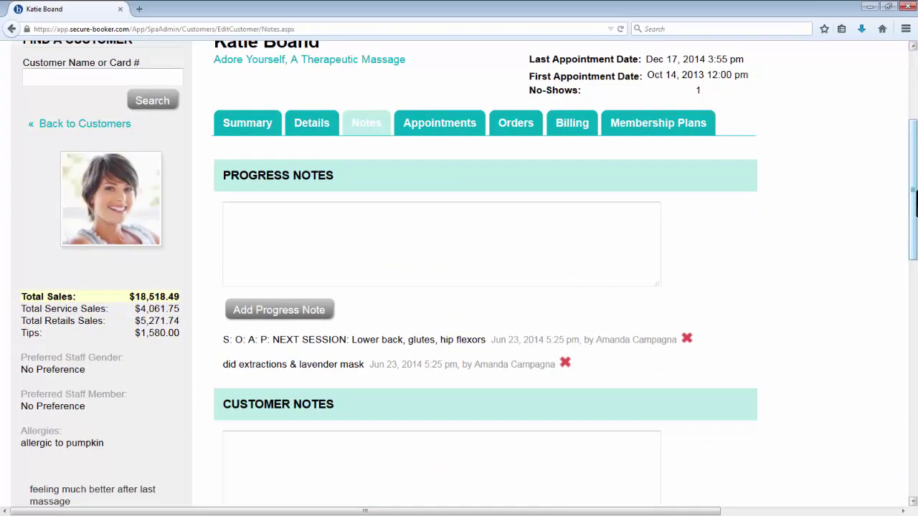
{"action": "scroll", "coordinate": [915, 205], "scroll_direction": "down", "scroll_amount": 3}
{"action": "scroll", "coordinate": [915, 204], "scroll_direction": "down", "scroll_amount": 3}
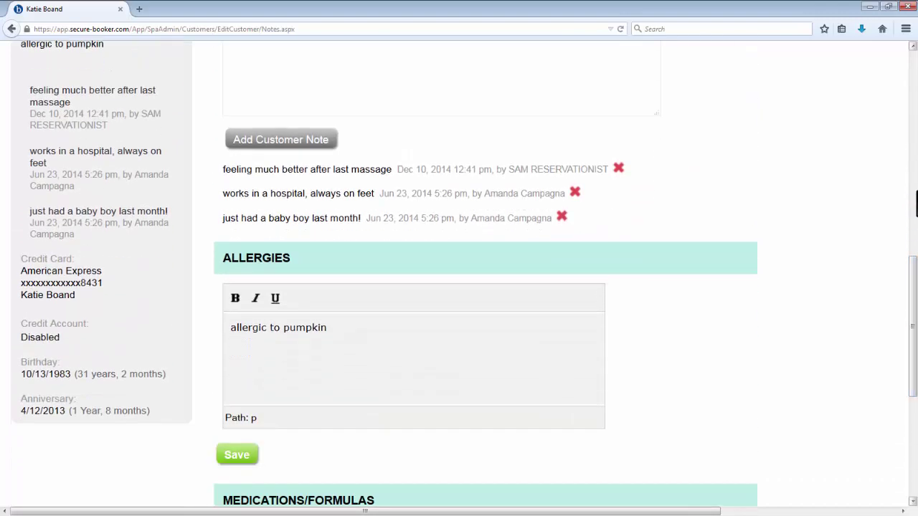
{"action": "scroll", "coordinate": [916, 205], "scroll_direction": "down", "scroll_amount": 3}
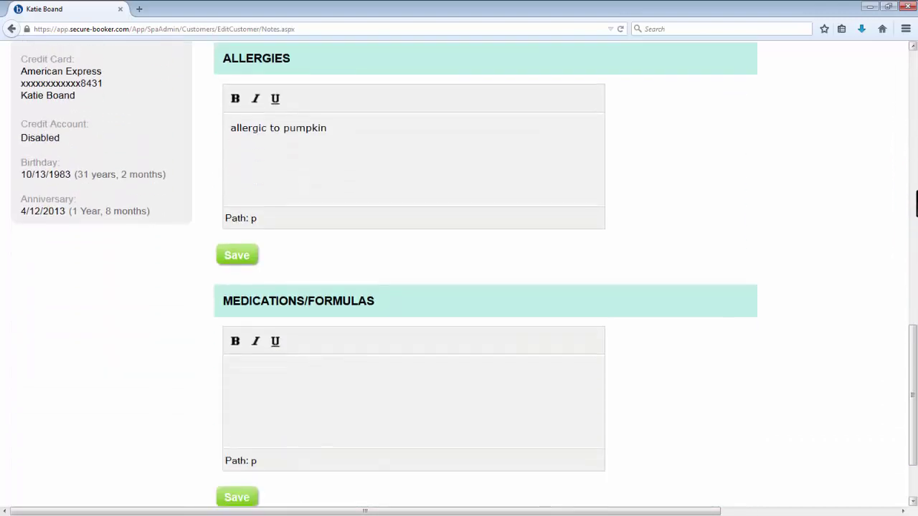
{"action": "scroll", "coordinate": [916, 205], "scroll_direction": "up", "scroll_amount": 9}
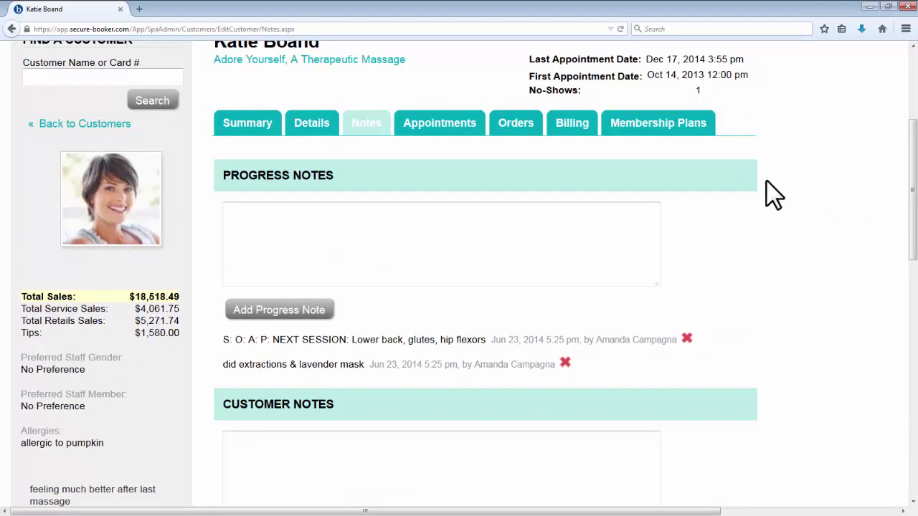
Step: Review the customer's appointment history and past orders
{"action": "left_click", "coordinate": [437, 133]}
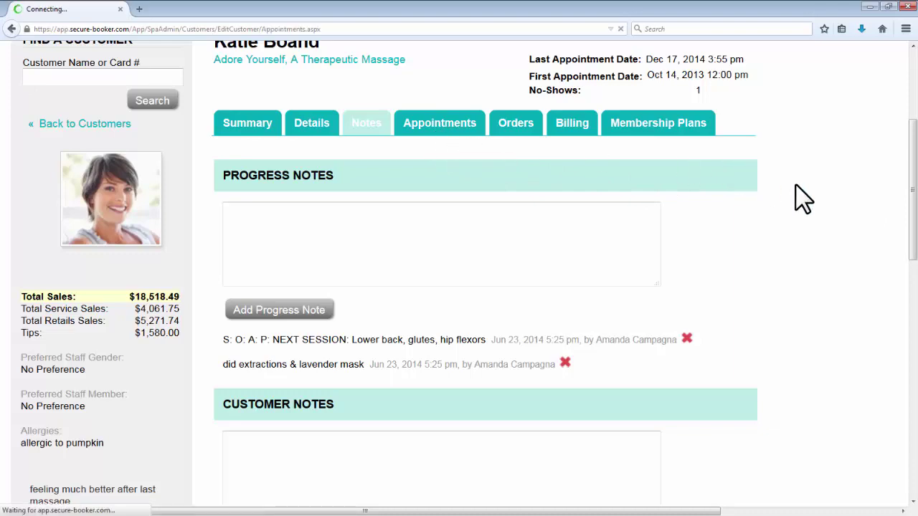
{"action": "scroll", "coordinate": [875, 216], "scroll_direction": "down", "scroll_amount": 4}
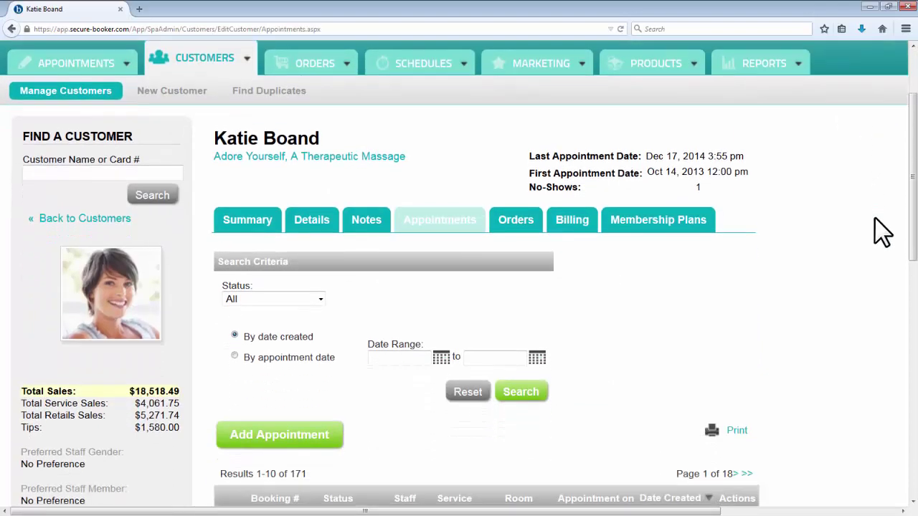
{"action": "scroll", "coordinate": [875, 231], "scroll_direction": "down", "scroll_amount": 1}
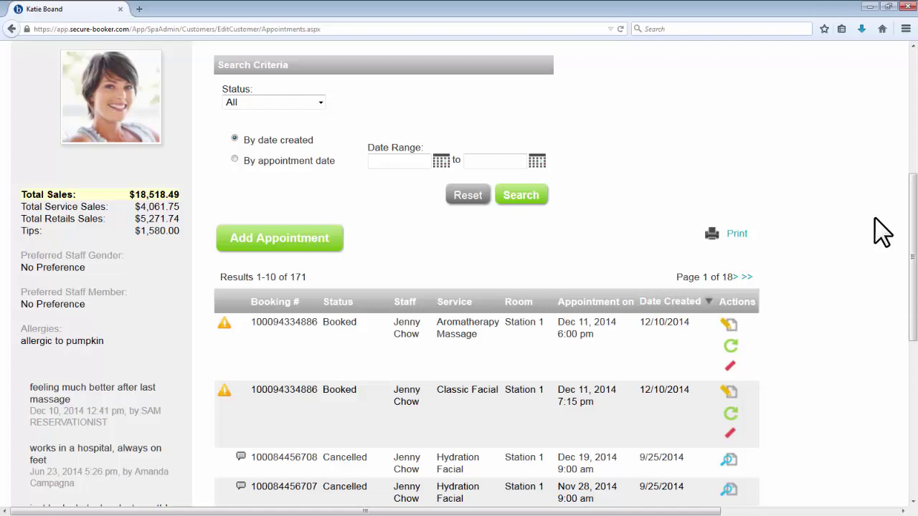
{"action": "scroll", "coordinate": [874, 216], "scroll_direction": "up", "scroll_amount": 2}
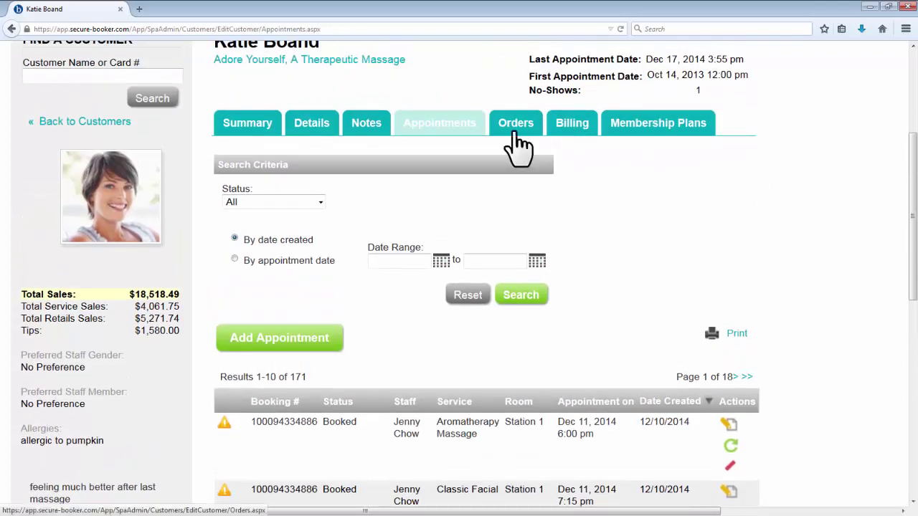
{"action": "left_click", "coordinate": [514, 133]}
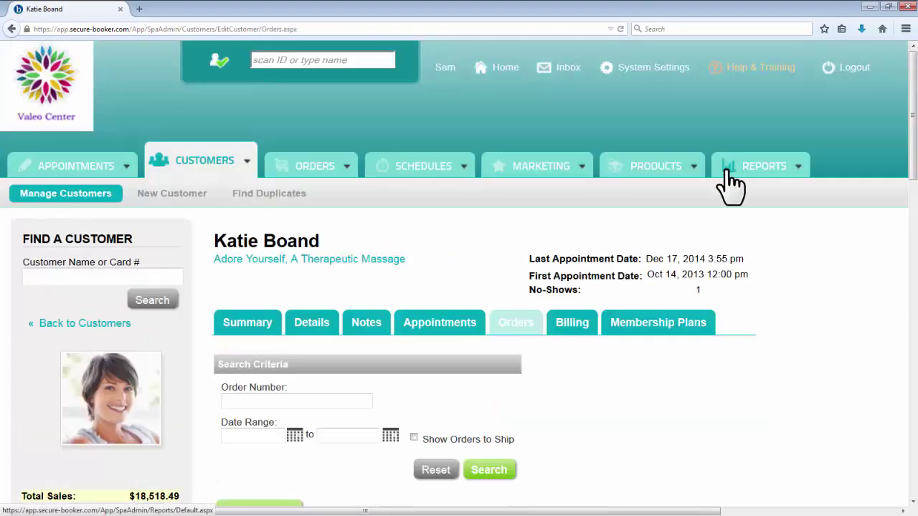
{"action": "scroll", "coordinate": [730, 186], "scroll_direction": "down", "scroll_amount": 5}
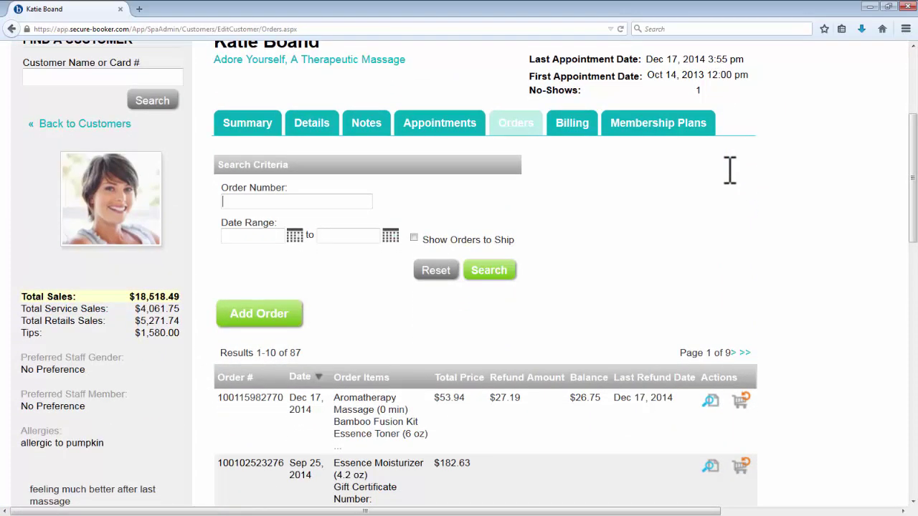
Step: Check the customer's billing details and her two active membership plans
{"action": "left_click", "coordinate": [577, 135]}
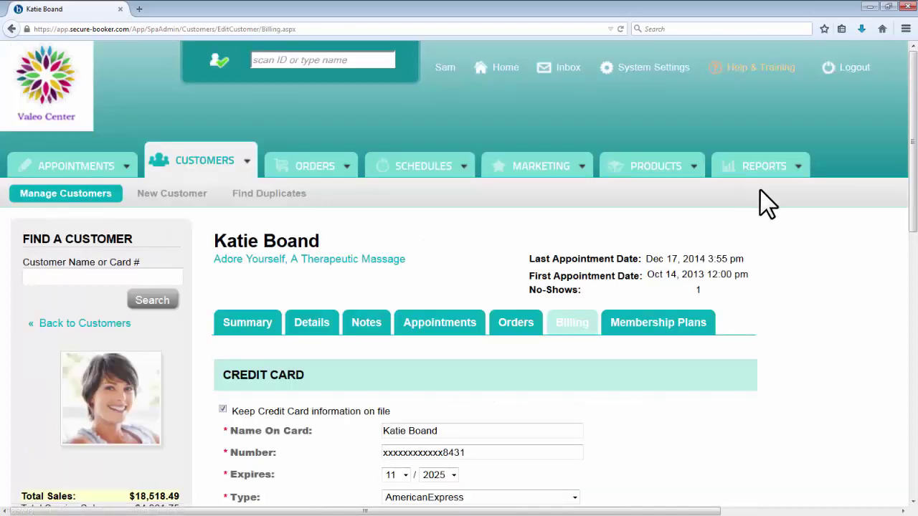
{"action": "scroll", "coordinate": [800, 202], "scroll_direction": "down", "scroll_amount": 5}
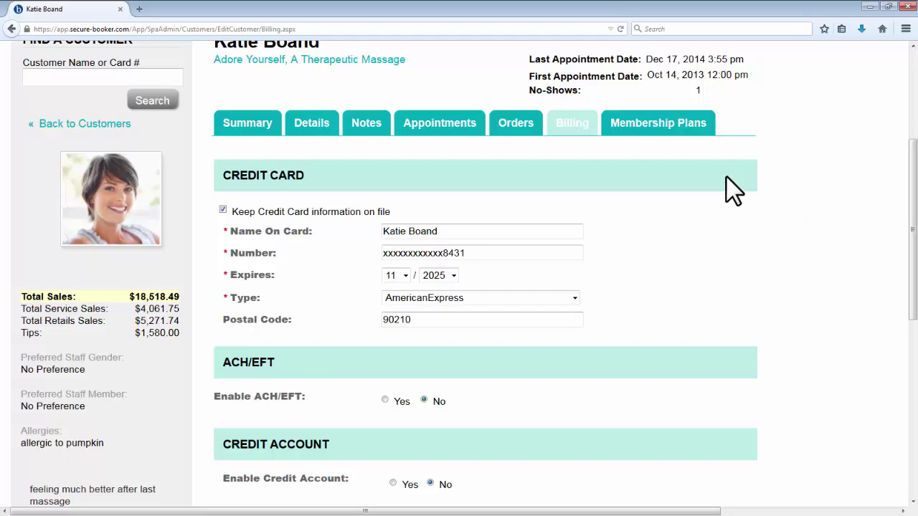
{"action": "left_click", "coordinate": [687, 130]}
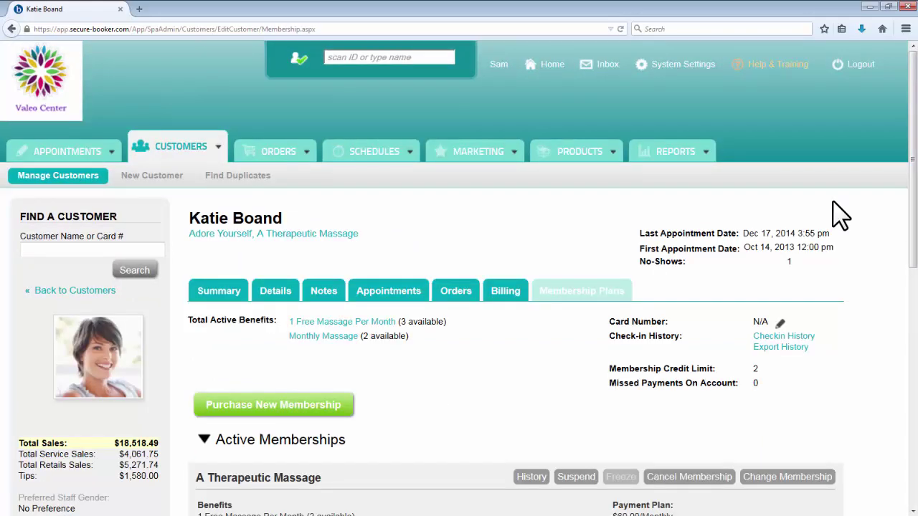
{"action": "scroll", "coordinate": [839, 214], "scroll_direction": "down", "scroll_amount": 3}
{"action": "scroll", "coordinate": [839, 214], "scroll_direction": "down", "scroll_amount": 3}
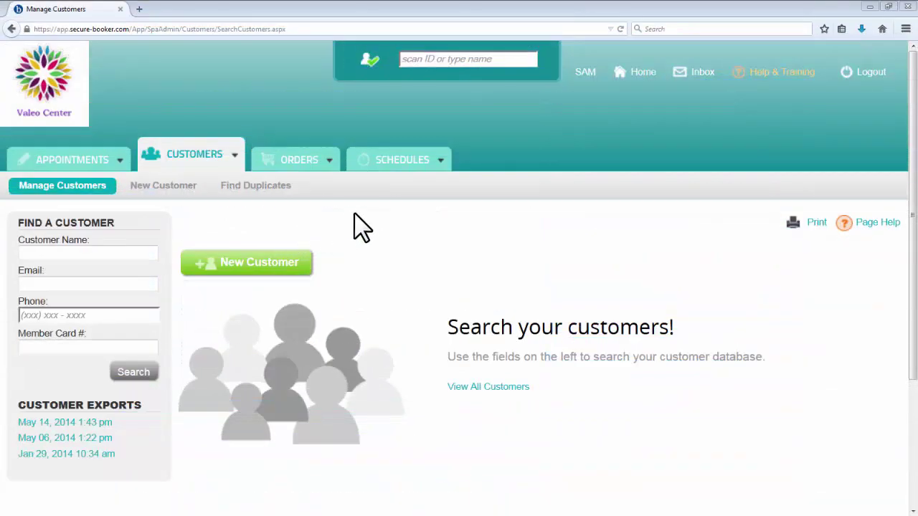
Step: Clock in and clock out on the Dec 17, 2014 time clock, both at 6:43 pm
{"action": "left_click", "coordinate": [393, 162]}
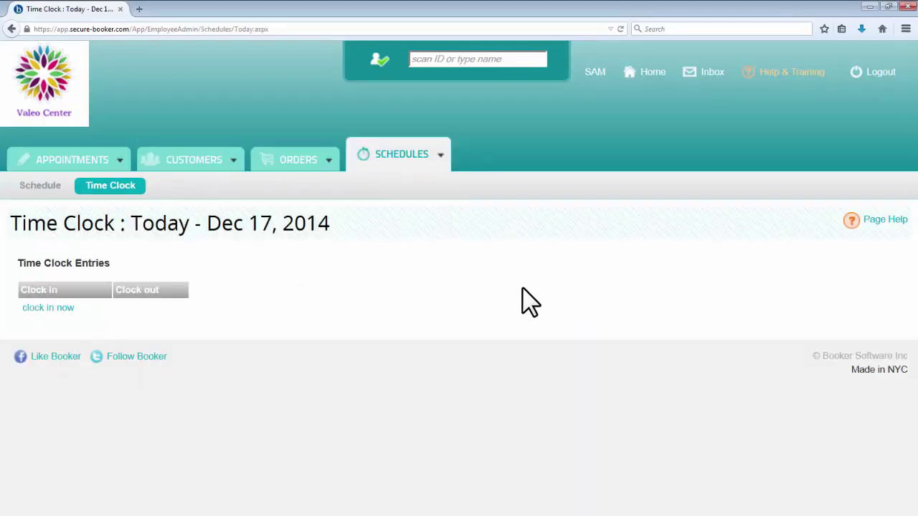
{"action": "left_click", "coordinate": [49, 310]}
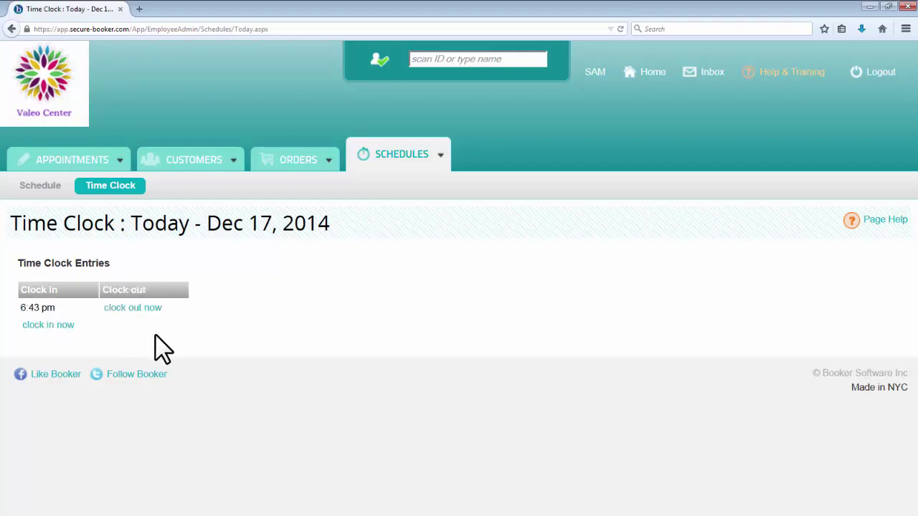
{"action": "left_click", "coordinate": [151, 314]}
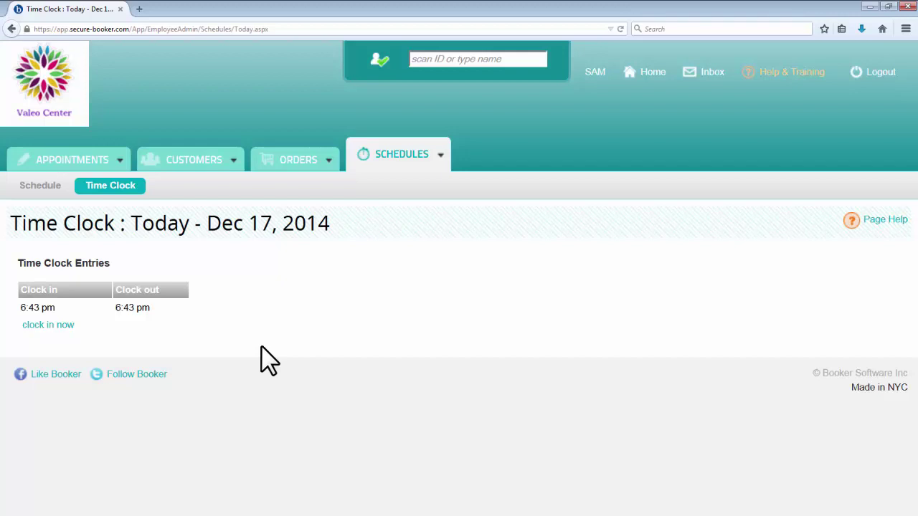
Step: View the Dec 14 - Dec 20 employee schedule, then go to the Cash Register payouts page
{"action": "left_click", "coordinate": [44, 189]}
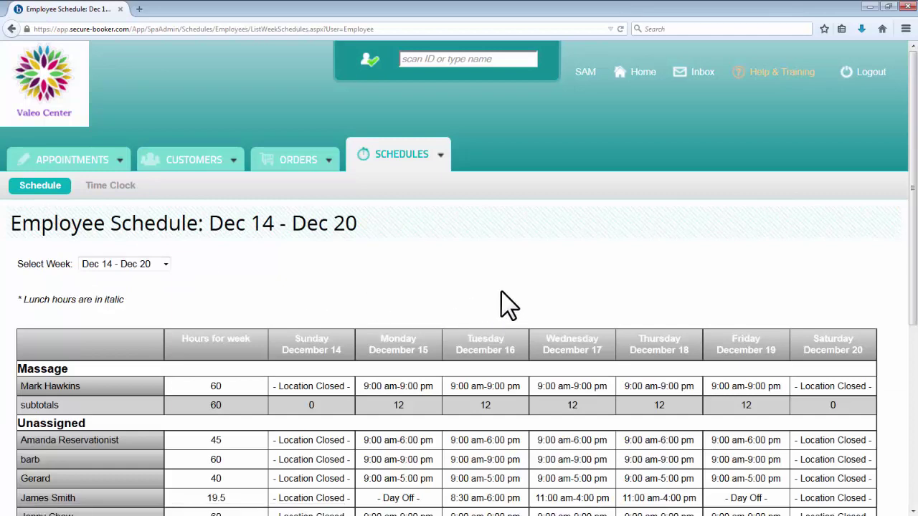
{"action": "scroll", "coordinate": [501, 291], "scroll_direction": "down", "scroll_amount": 3}
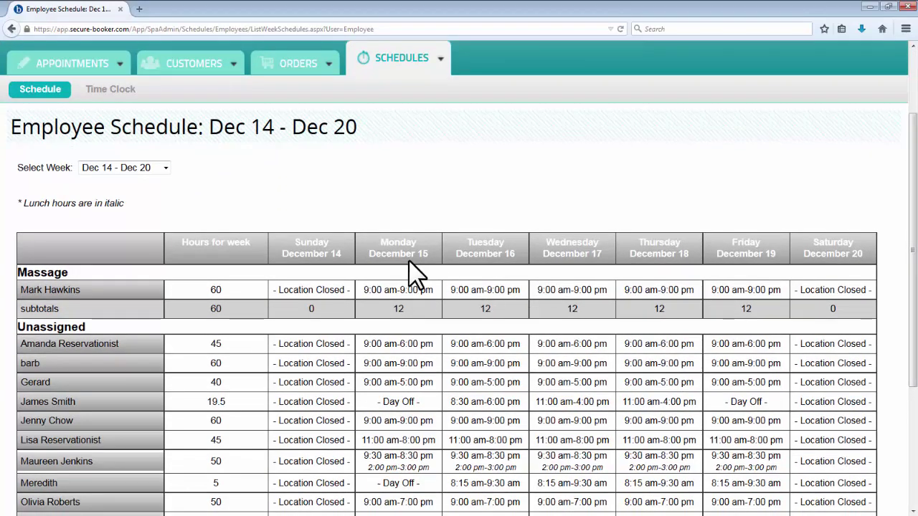
{"action": "left_click", "coordinate": [166, 169]}
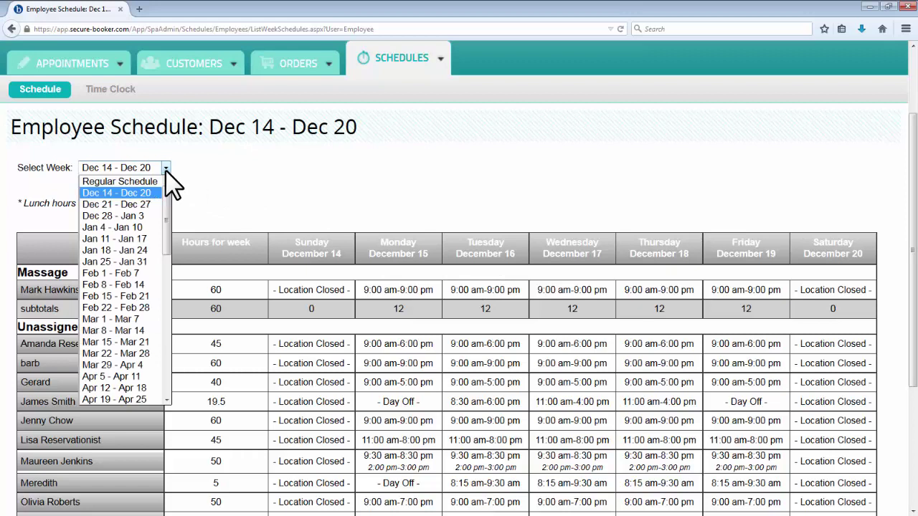
{"action": "left_click", "coordinate": [166, 169]}
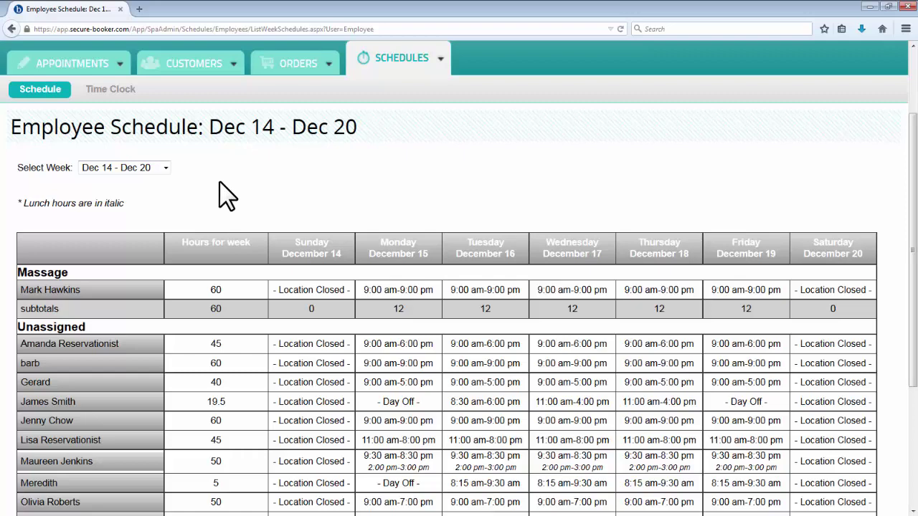
{"action": "scroll", "coordinate": [227, 195], "scroll_direction": "up", "scroll_amount": 3}
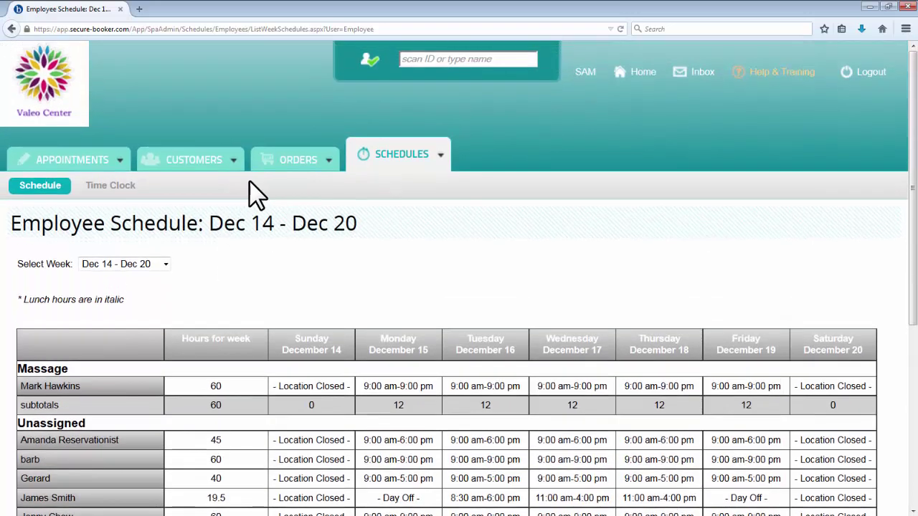
{"action": "left_click", "coordinate": [330, 162]}
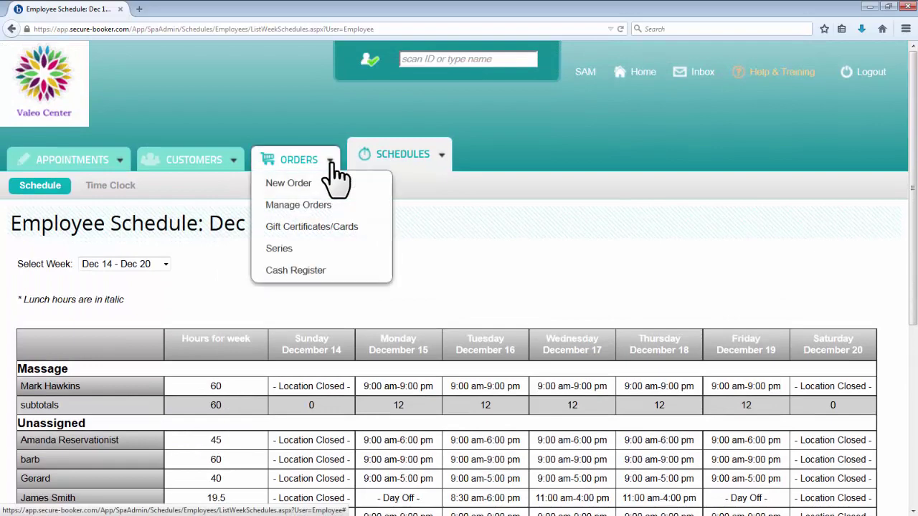
{"action": "left_click", "coordinate": [341, 280]}
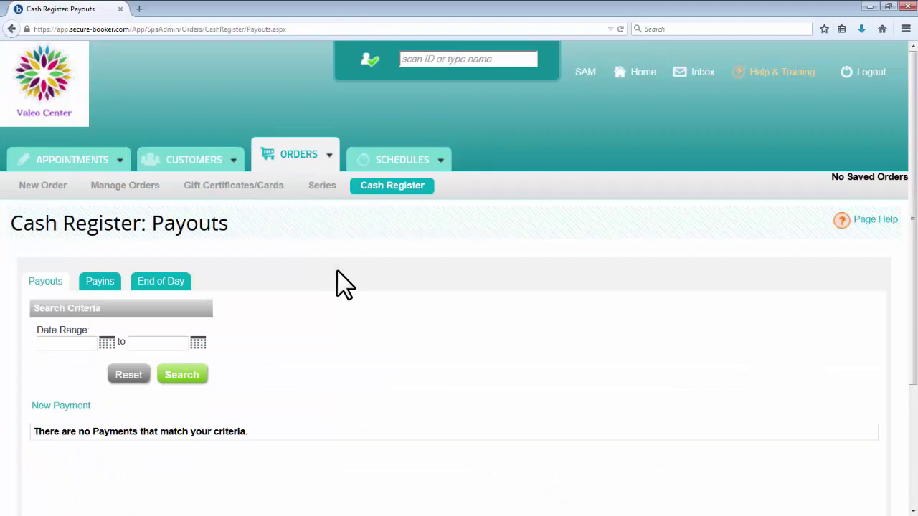
Step: Record a $20 employee payout dated Dec 17, 2014 with the comment 'paper towels'
{"action": "left_click", "coordinate": [66, 407]}
{"action": "left_click", "coordinate": [463, 197]}
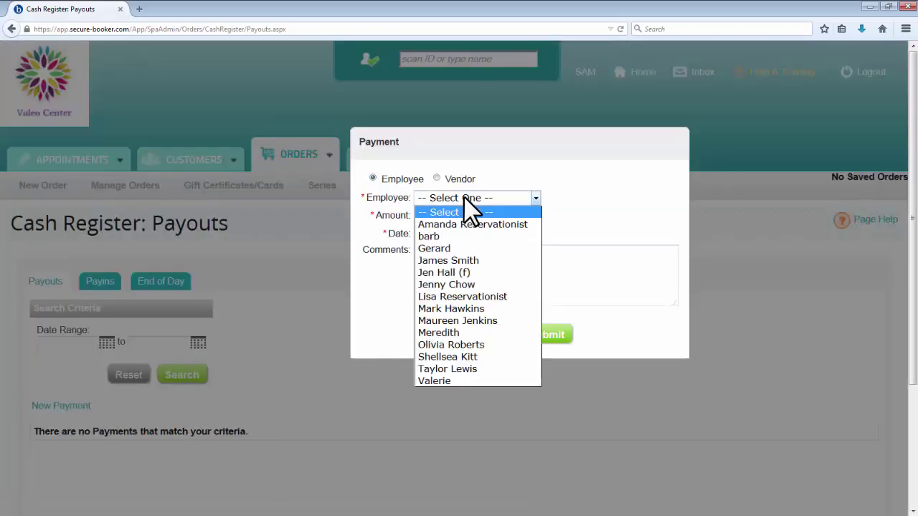
{"action": "left_click", "coordinate": [459, 224]}
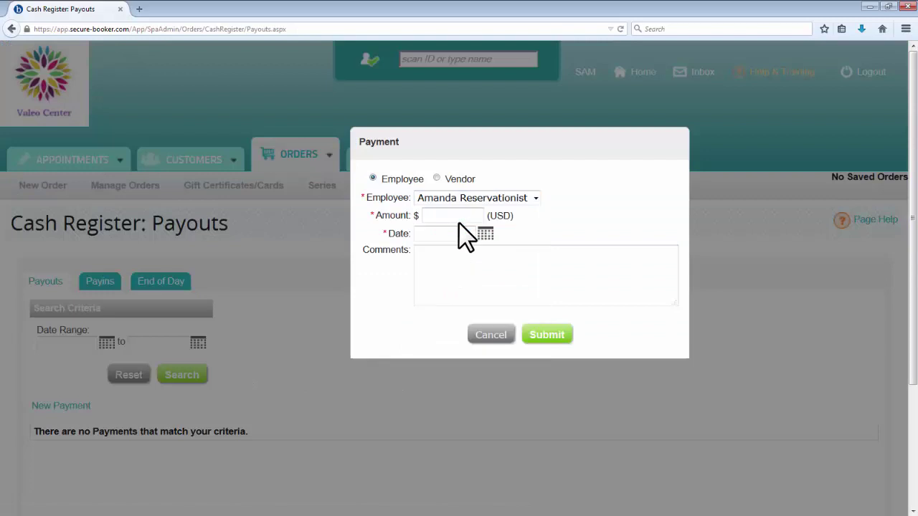
{"action": "left_click", "coordinate": [461, 218]}
{"action": "type", "text": "20"}
{"action": "left_click", "coordinate": [466, 233]}
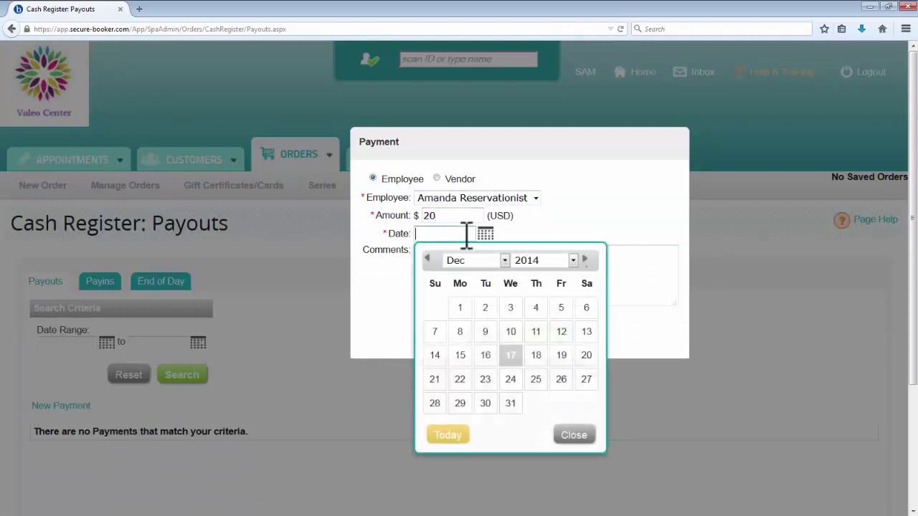
{"action": "left_click", "coordinate": [510, 355]}
{"action": "left_click", "coordinate": [526, 269]}
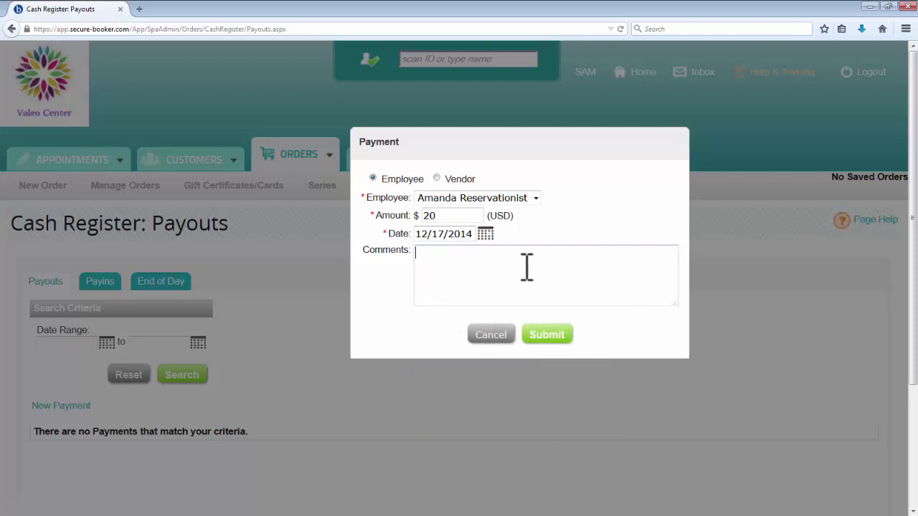
{"action": "type", "text": "paper towels"}
{"action": "left_click", "coordinate": [554, 339]}
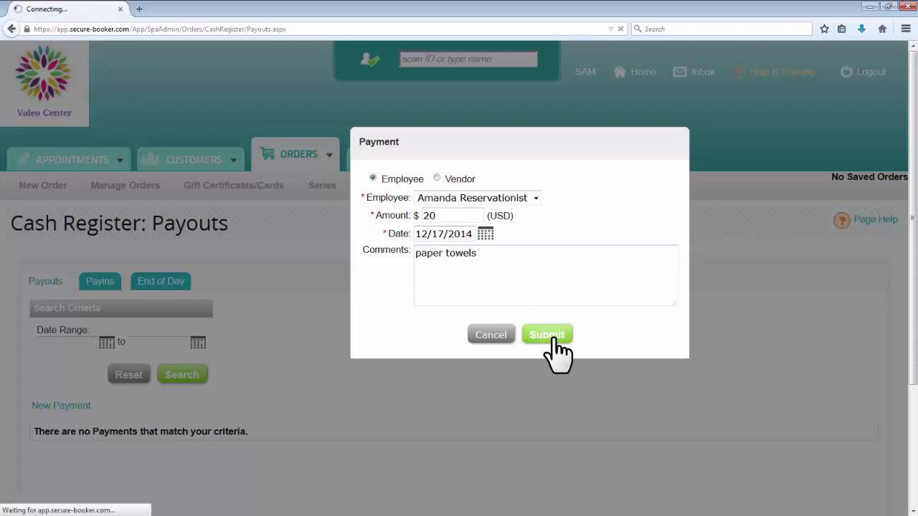
{"action": "scroll", "coordinate": [552, 337], "scroll_direction": "down", "scroll_amount": 3}
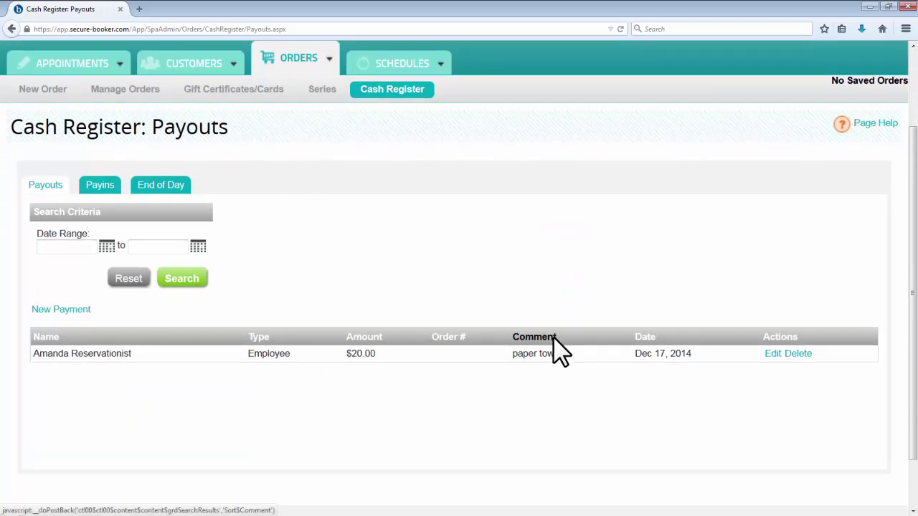
{"action": "left_click", "coordinate": [100, 188]}
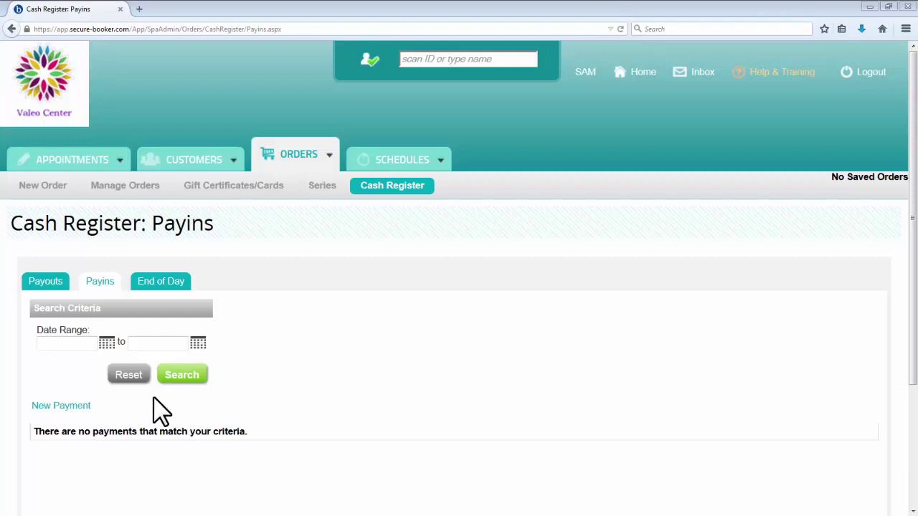
Step: Record a $3.00 employee payin dated Dec 17, 2014 with the comment 'change'
{"action": "left_click", "coordinate": [75, 406]}
{"action": "left_click", "coordinate": [481, 200]}
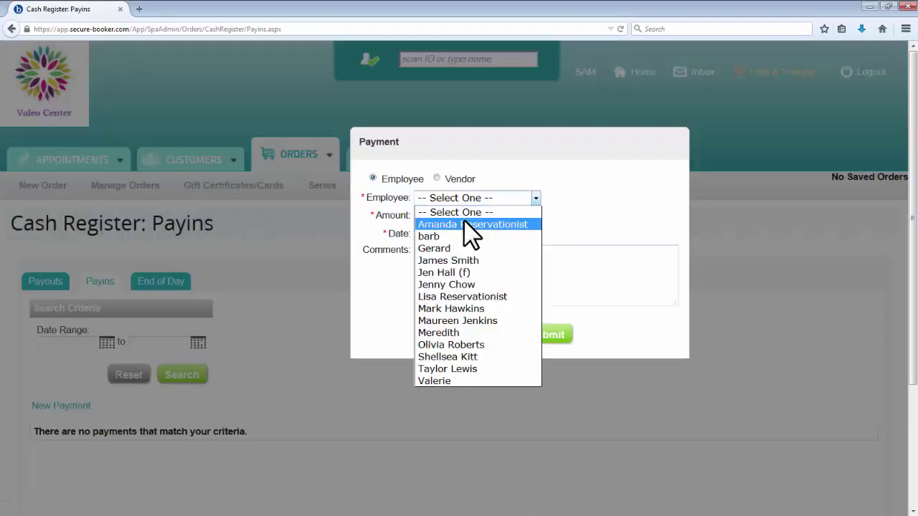
{"action": "left_click", "coordinate": [463, 219]}
{"action": "left_click", "coordinate": [440, 217]}
{"action": "type", "text": "3.00"}
{"action": "left_click", "coordinate": [451, 235]}
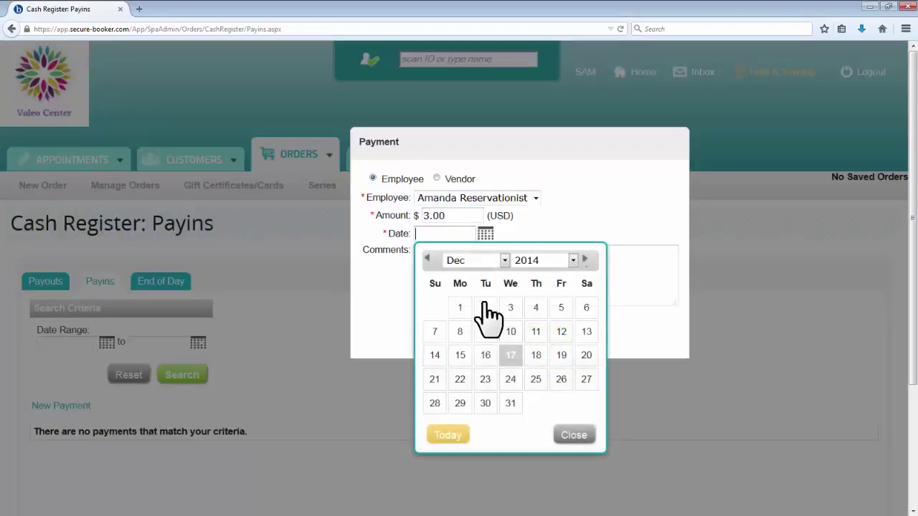
{"action": "left_click", "coordinate": [510, 355]}
{"action": "left_click", "coordinate": [531, 282]}
{"action": "type", "text": "ch"}
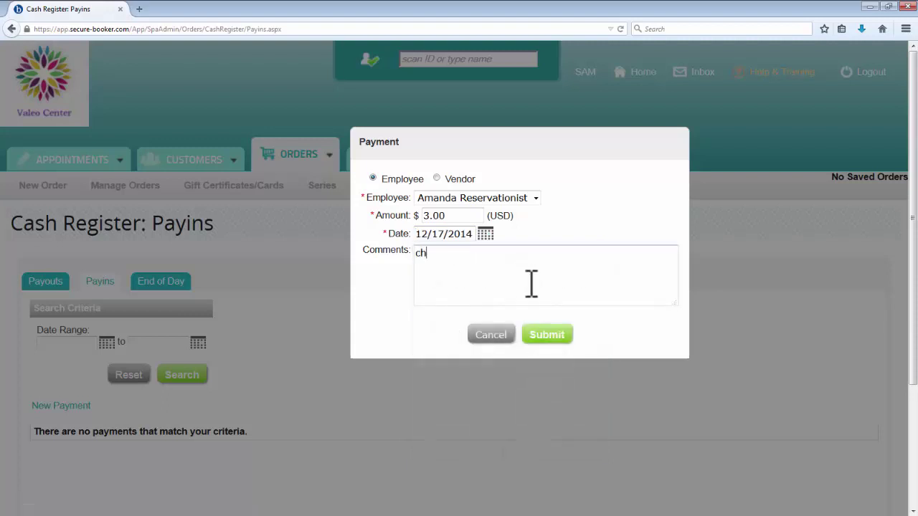
{"action": "type", "text": "ange"}
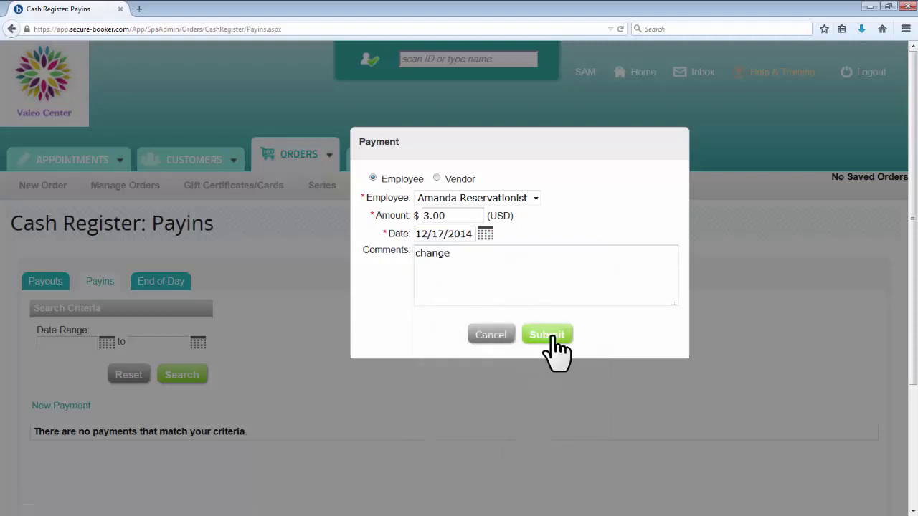
{"action": "left_click", "coordinate": [549, 335]}
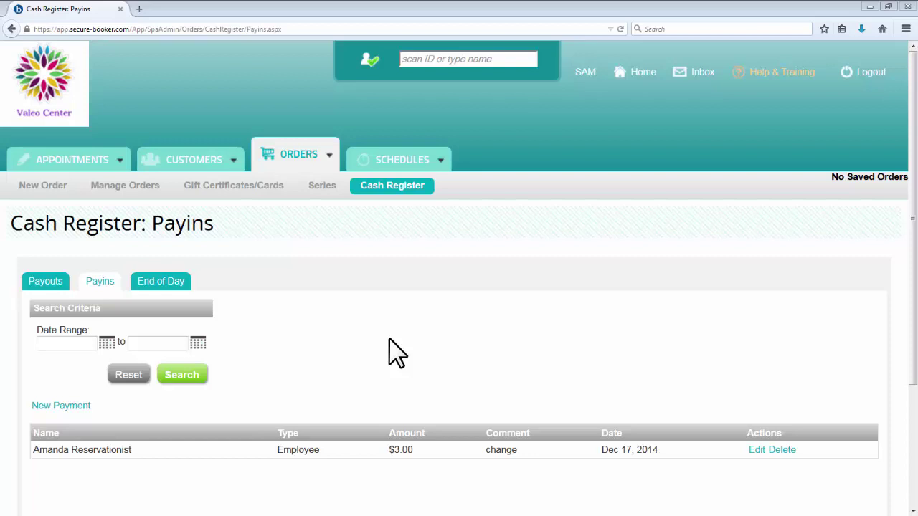
{"action": "left_click", "coordinate": [172, 286]}
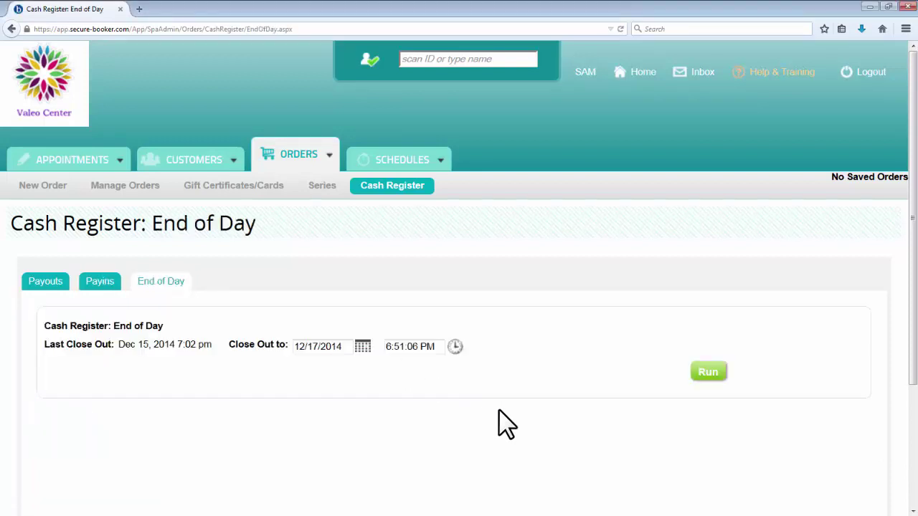
Step: Run End of Day to 12/17/2014: $200 starting cash, $3.00 in, $20.00 out, $592.42 expected
{"action": "scroll", "coordinate": [499, 410], "scroll_direction": "down", "scroll_amount": 3}
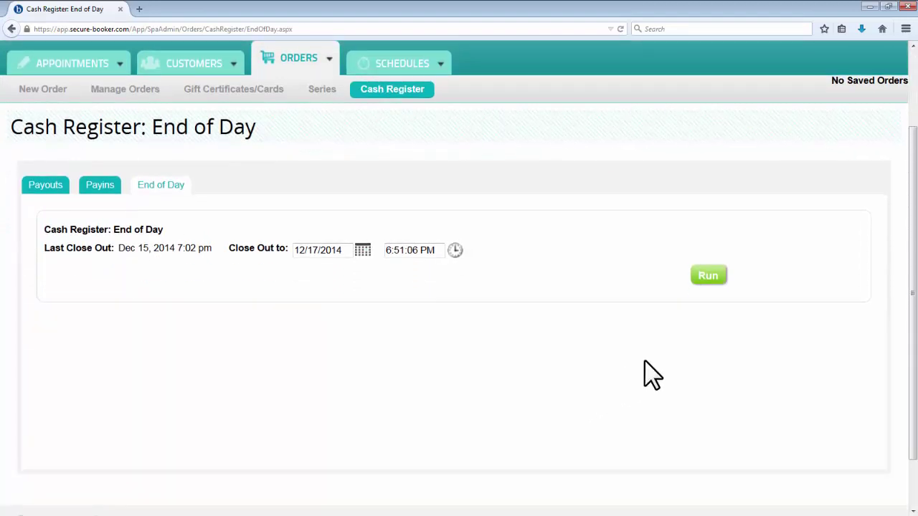
{"action": "left_click", "coordinate": [708, 278]}
{"action": "scroll", "coordinate": [770, 338], "scroll_direction": "down", "scroll_amount": 3}
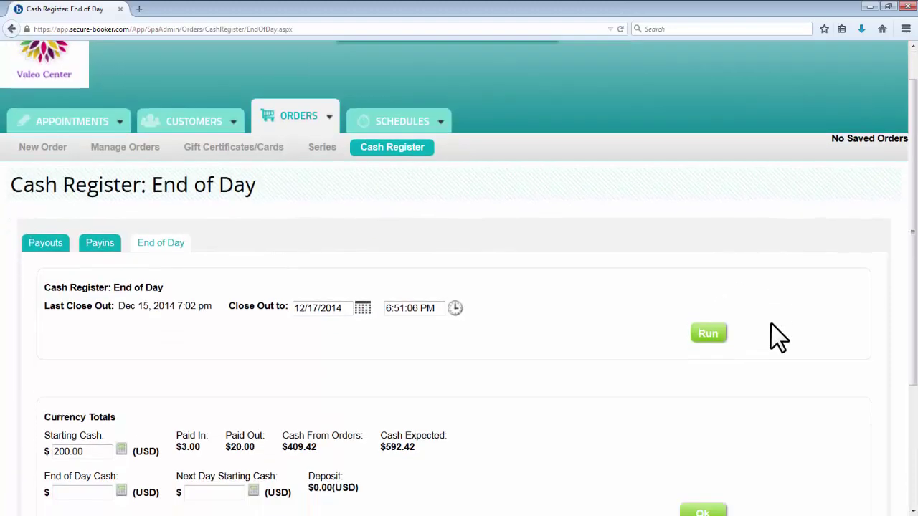
{"action": "scroll", "coordinate": [412, 495], "scroll_direction": "down", "scroll_amount": 3}
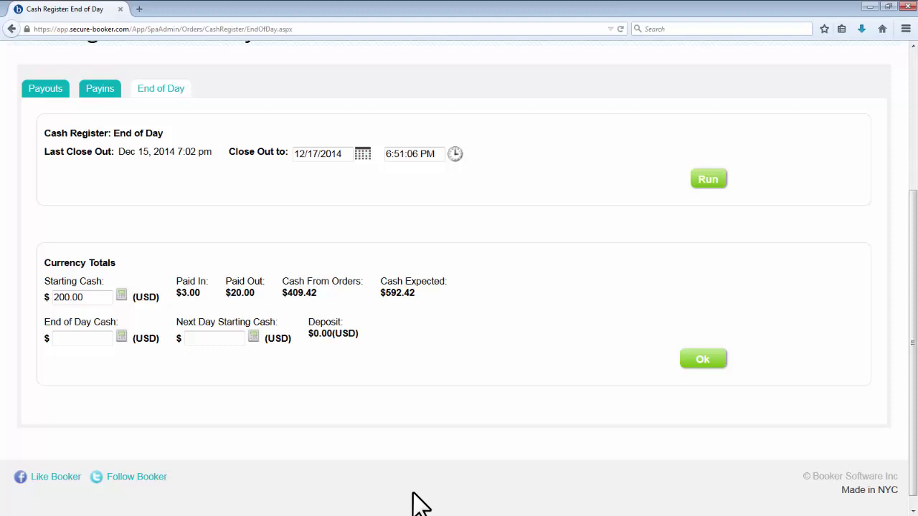
Step: Enter $592.42 end-of-day cash and $200 next-day starting cash, and submit the counts
{"action": "left_click", "coordinate": [83, 339]}
{"action": "type", "text": "592.4"}
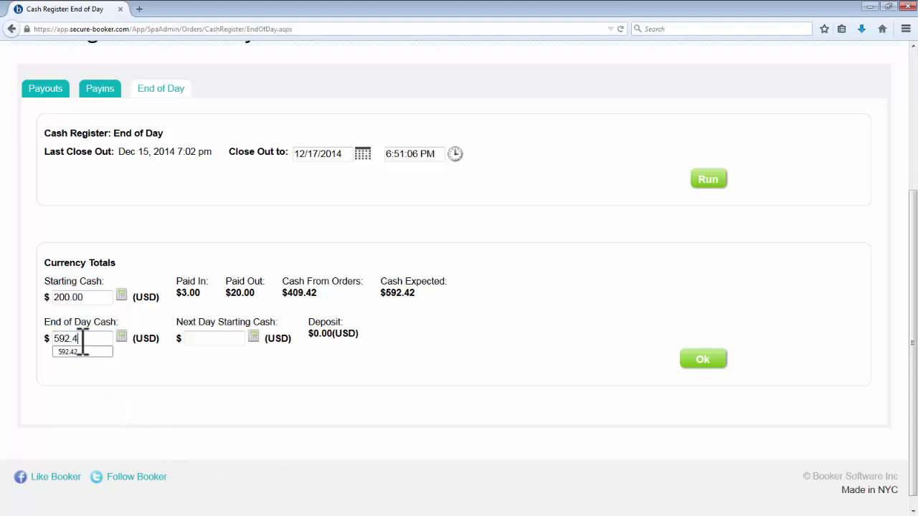
{"action": "type", "text": "2"}
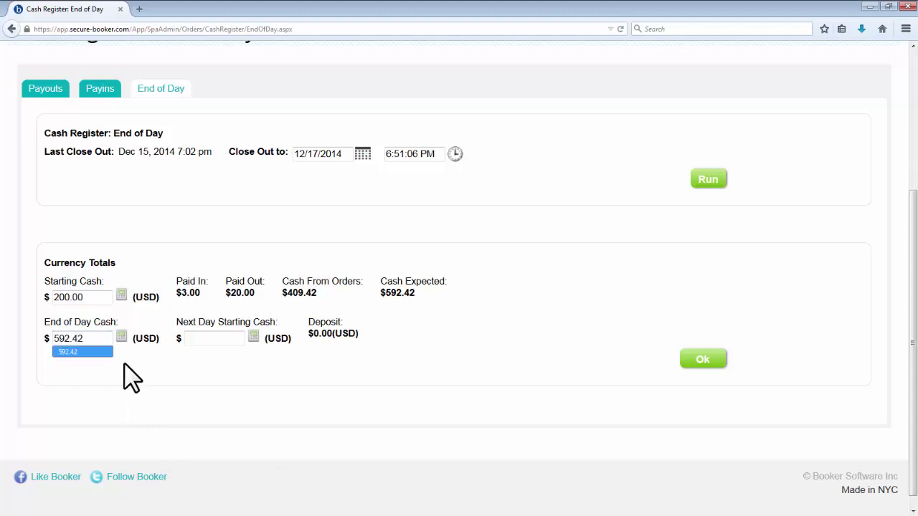
{"action": "left_click", "coordinate": [125, 365]}
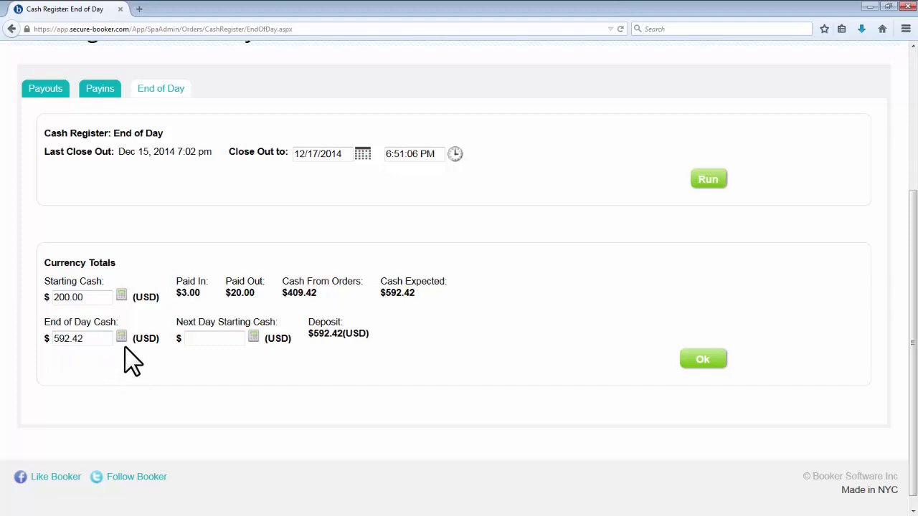
{"action": "left_click", "coordinate": [121, 337]}
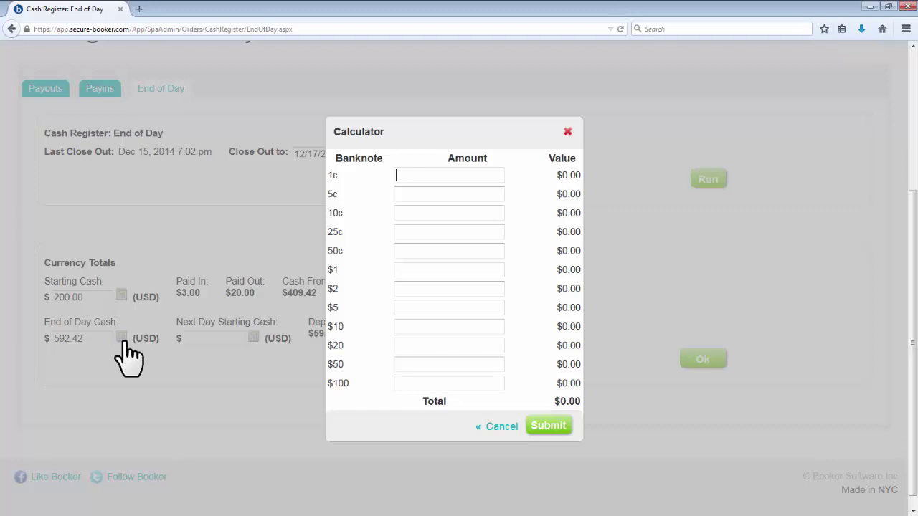
{"action": "left_click", "coordinate": [499, 426]}
{"action": "left_click", "coordinate": [220, 341]}
{"action": "type", "text": "200"}
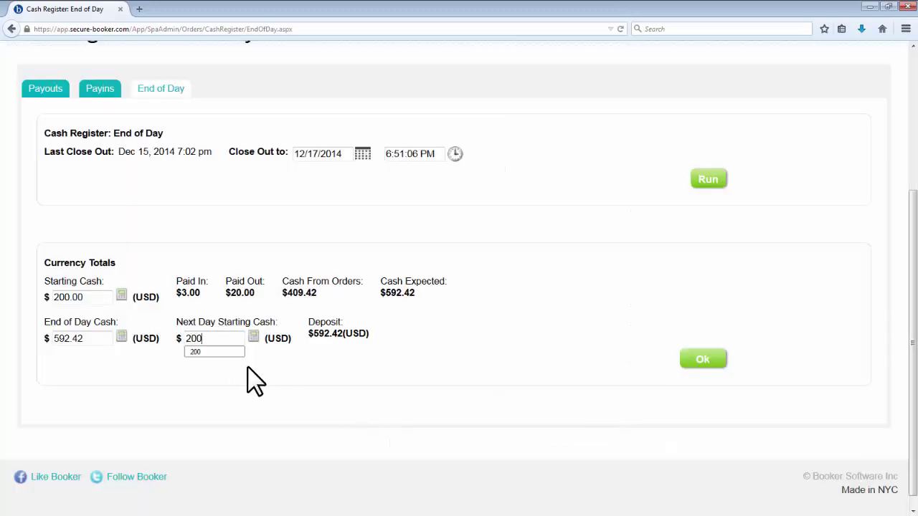
{"action": "left_click", "coordinate": [599, 393]}
{"action": "left_click", "coordinate": [694, 367]}
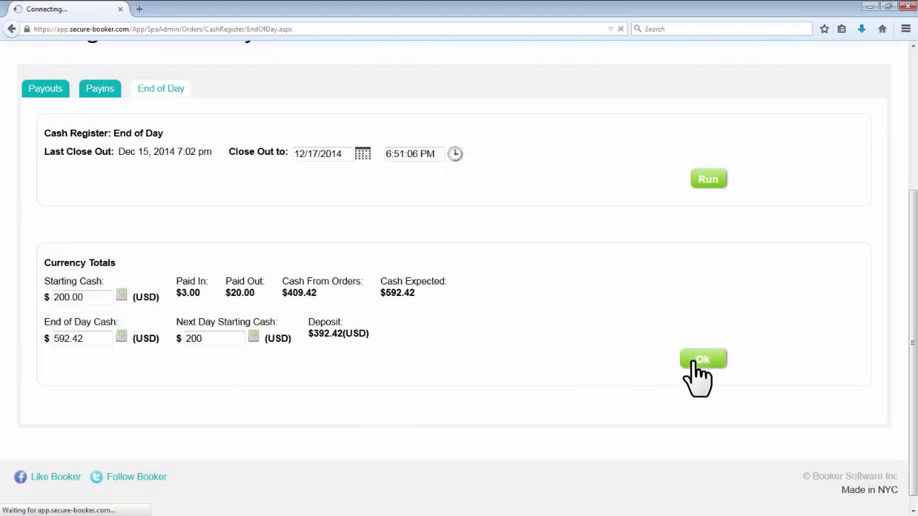
{"action": "scroll", "coordinate": [803, 367], "scroll_direction": "down", "scroll_amount": 8}
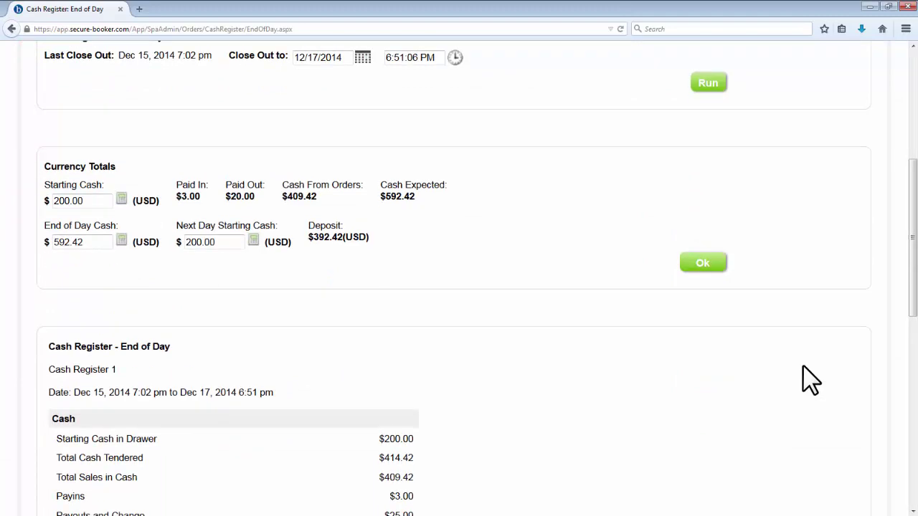
{"action": "scroll", "coordinate": [803, 366], "scroll_direction": "down", "scroll_amount": 2}
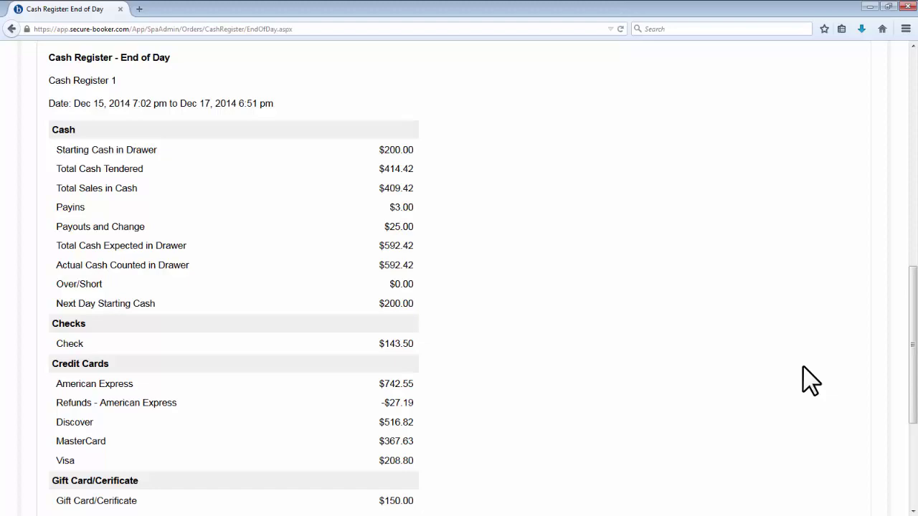
{"action": "scroll", "coordinate": [803, 381], "scroll_direction": "down", "scroll_amount": 5}
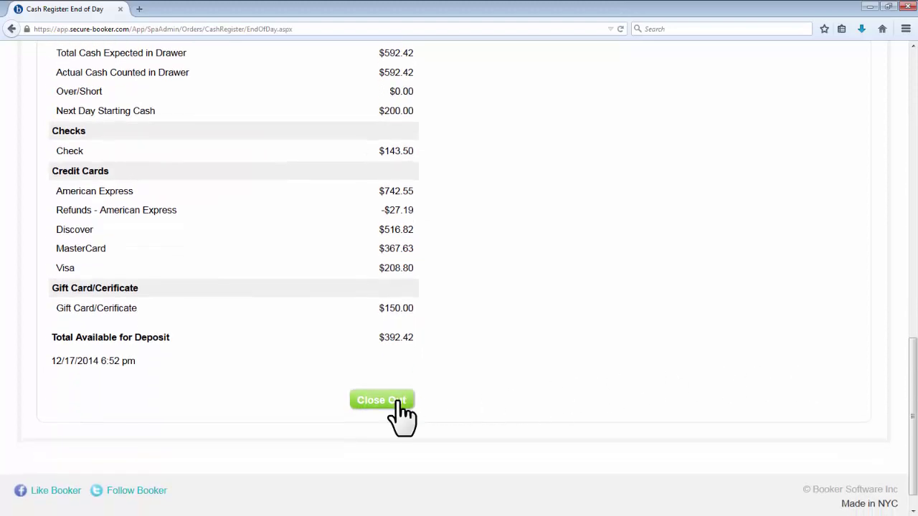
Step: Close out the register through Dec 17, leaving $392.42 available for deposit
{"action": "left_click", "coordinate": [399, 403]}
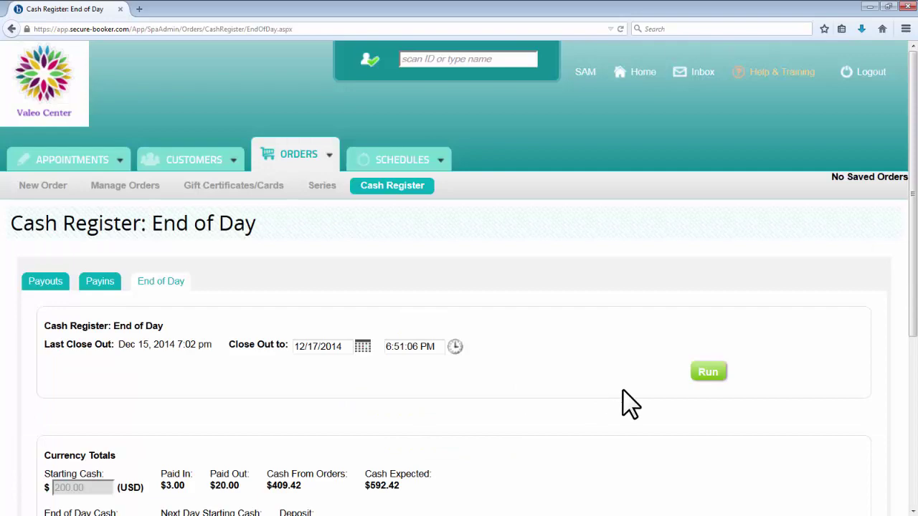
{"action": "scroll", "coordinate": [624, 401], "scroll_direction": "down", "scroll_amount": 1}
{"action": "scroll", "coordinate": [622, 390], "scroll_direction": "down", "scroll_amount": 3}
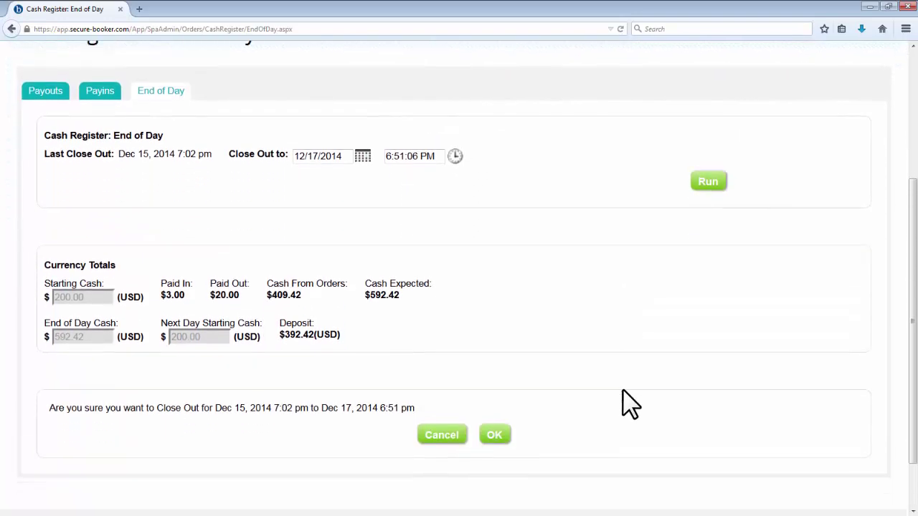
{"action": "left_click", "coordinate": [495, 434]}
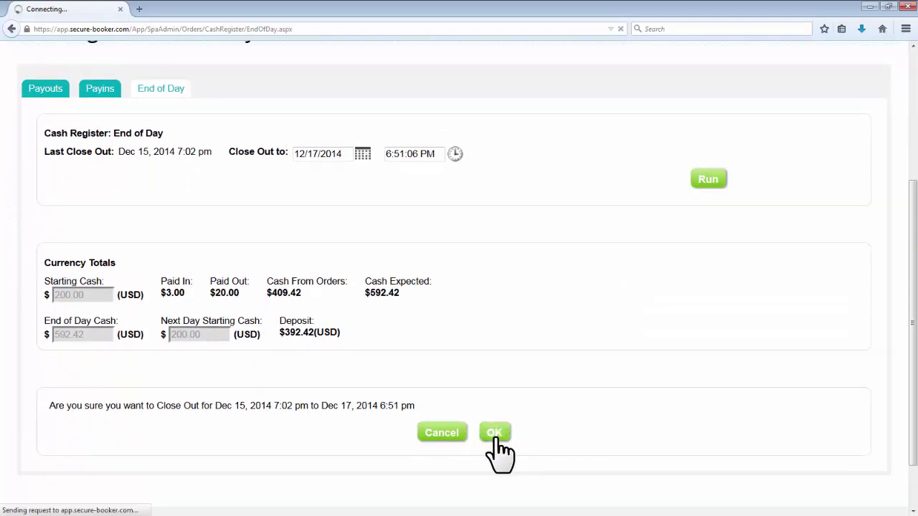
{"action": "scroll", "coordinate": [599, 424], "scroll_direction": "down", "scroll_amount": 2}
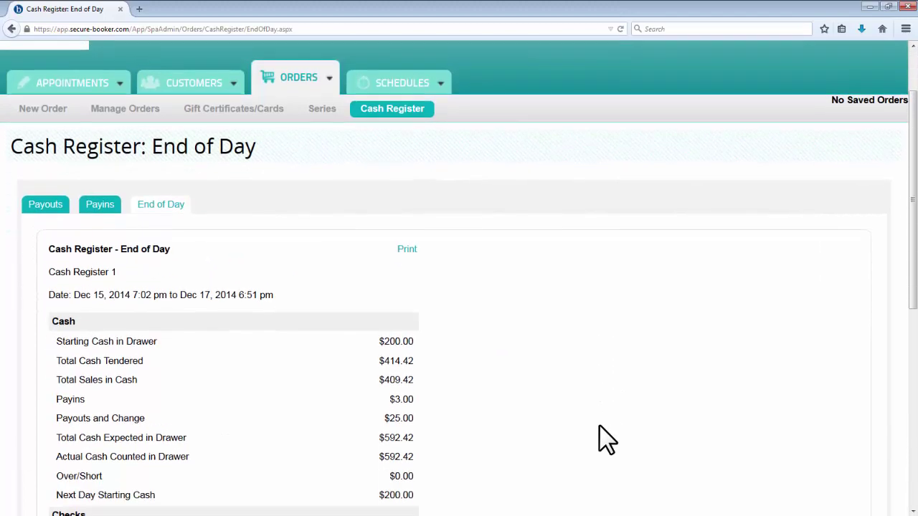